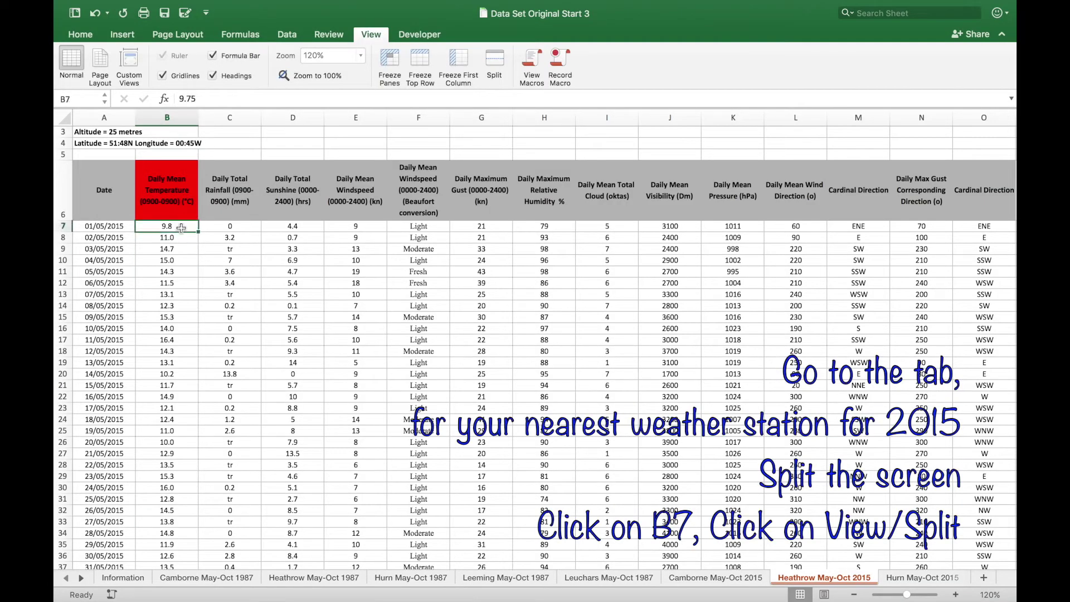
Split the Heathrow May-Oct 2015 sheet into separately scrolling panes at cell B7
left_click(494, 66)
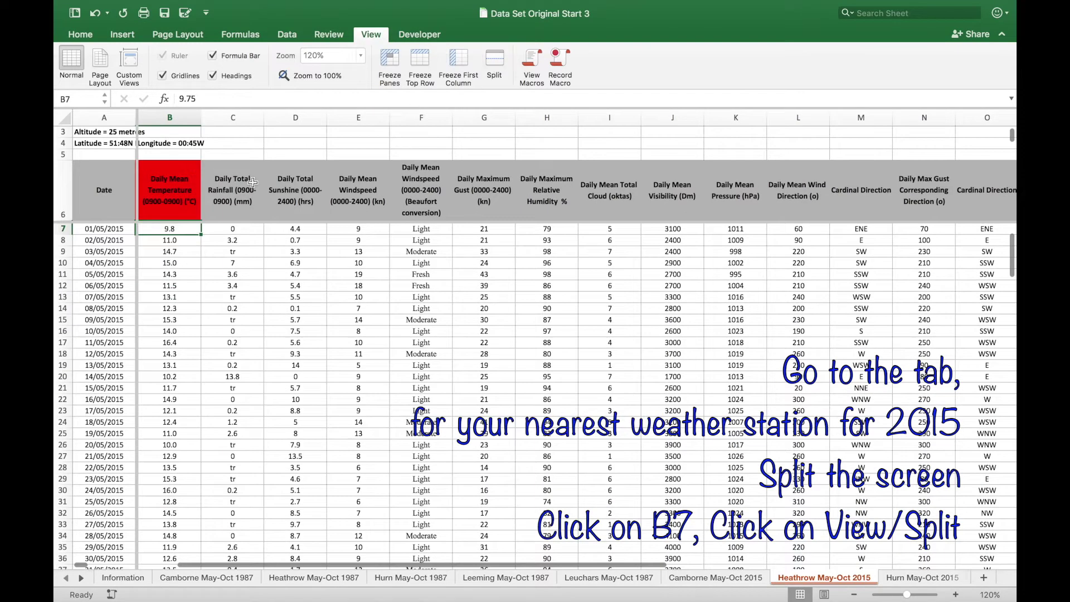
Enter =B192-B193 in B194 so the Range shows 20.7
scroll(253, 182, "up", 1)
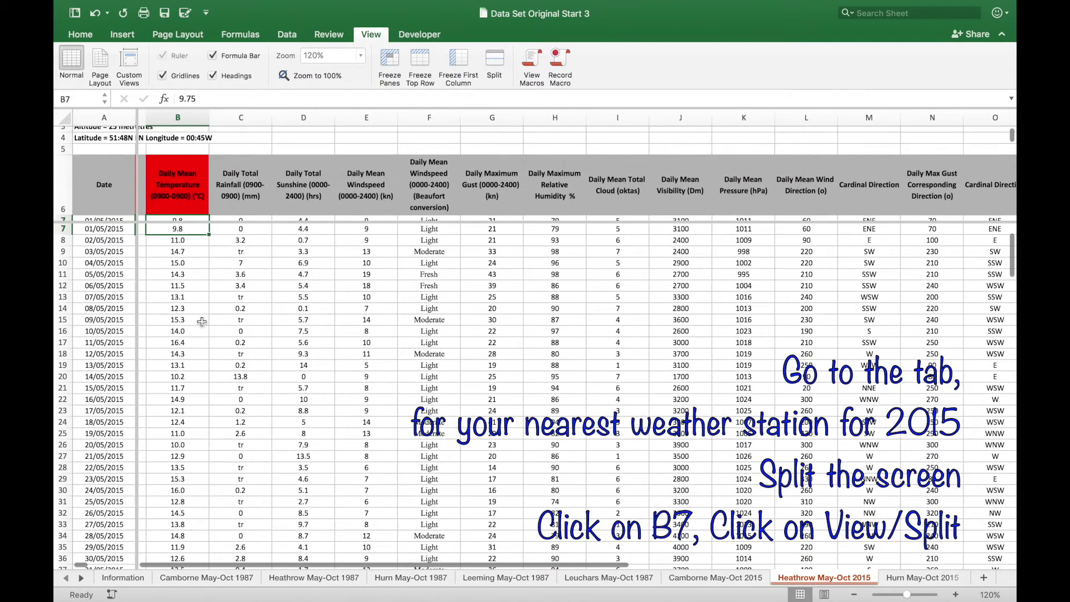
scroll(188, 358, "down", 3)
scroll(187, 358, "down", 20)
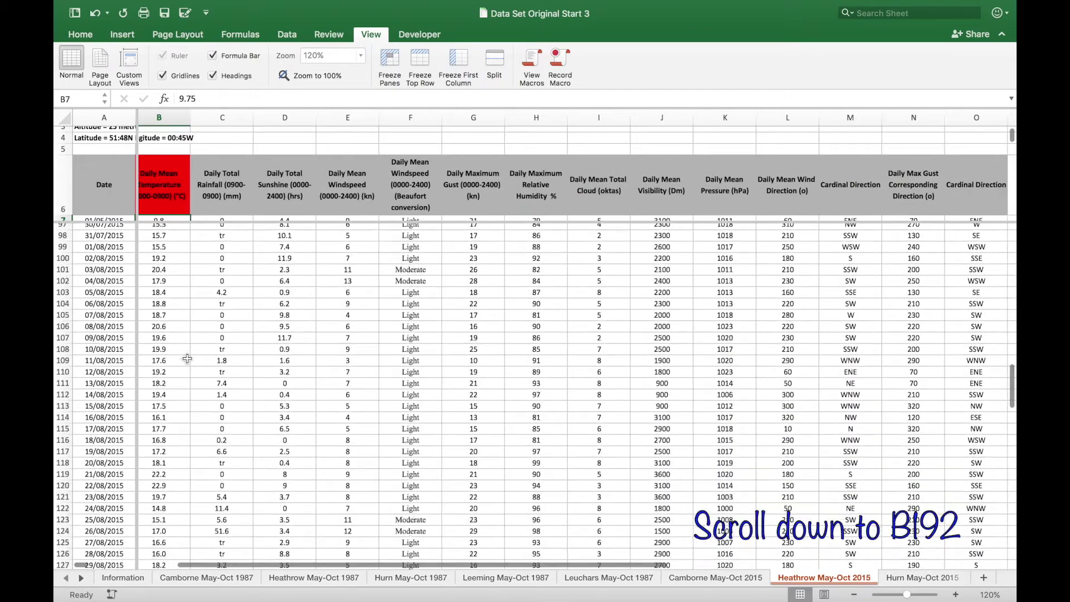
scroll(187, 359, "down", 20)
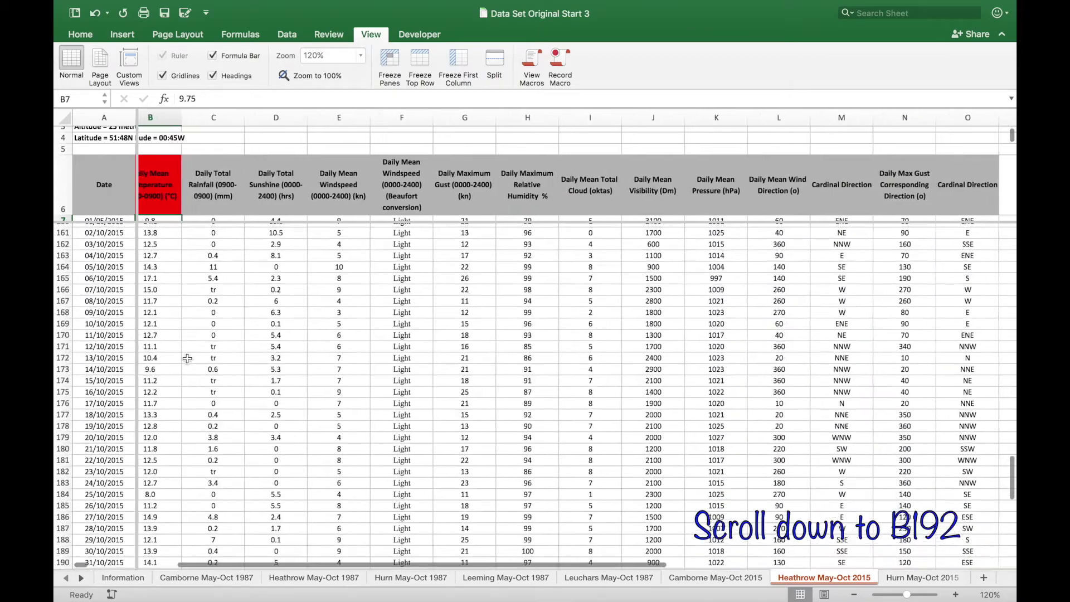
scroll(187, 358, "down", 2)
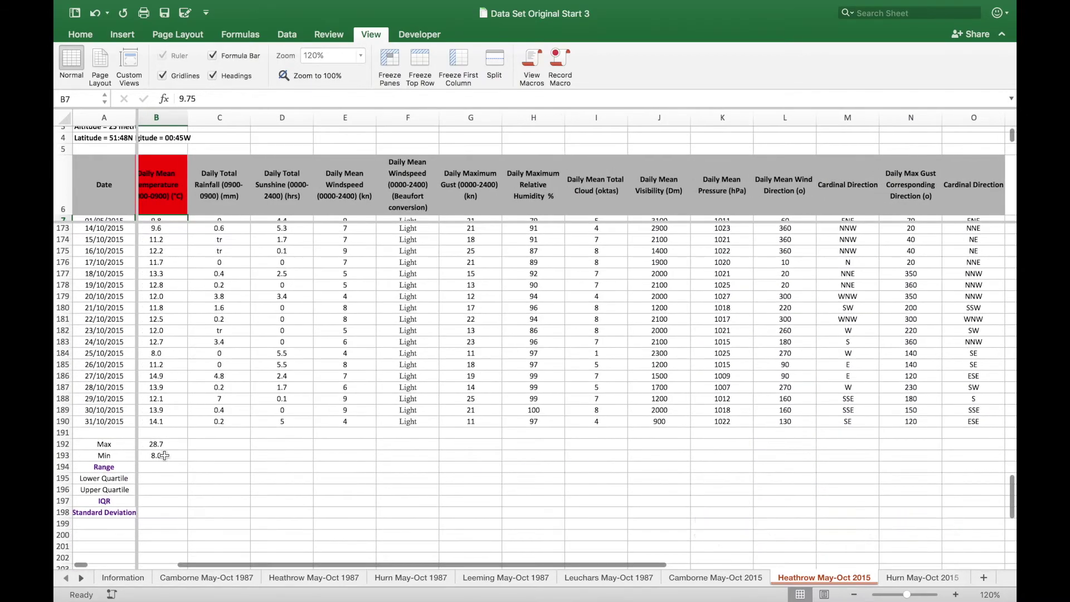
left_click(174, 467)
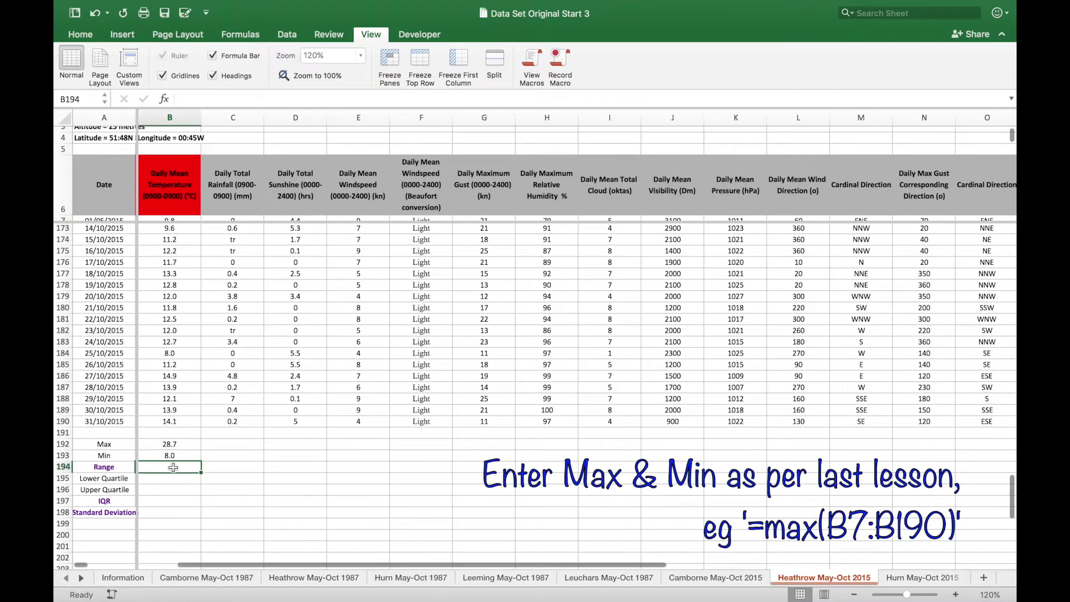
type("=")
left_click(174, 445)
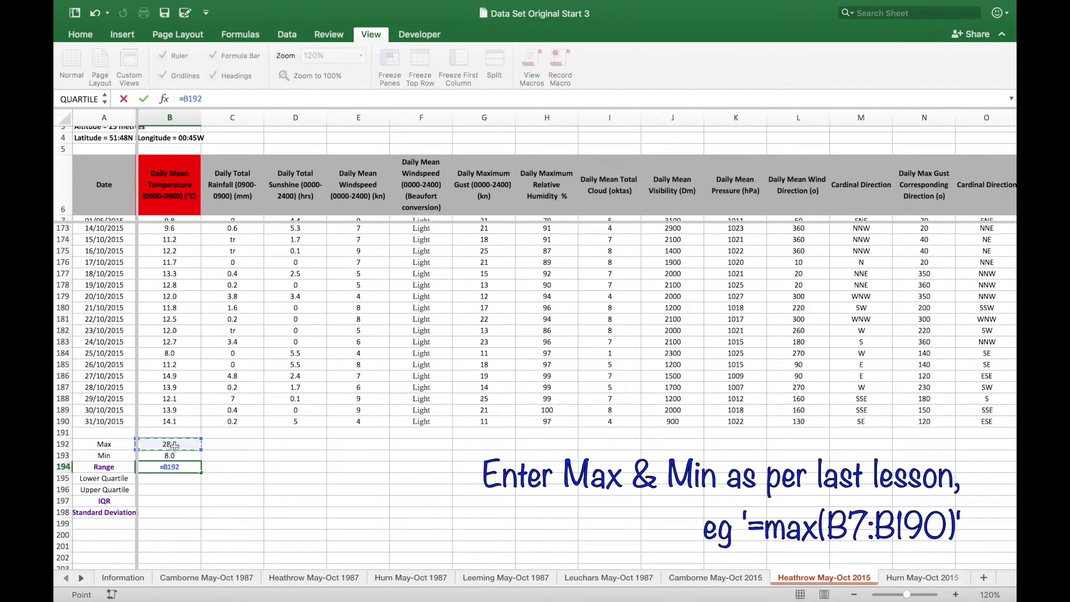
type("-")
left_click(175, 456)
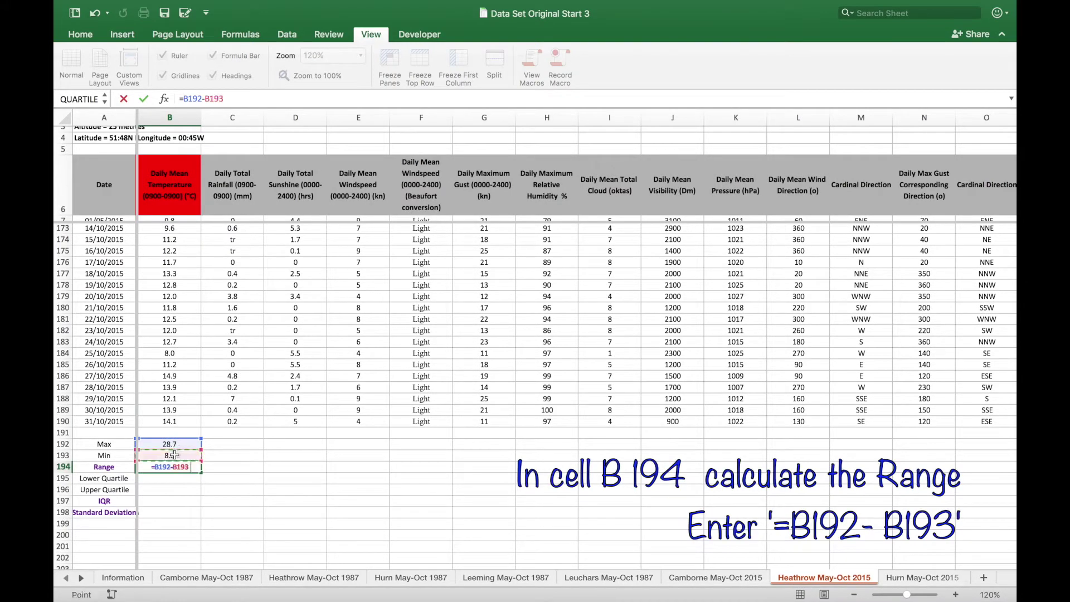
key("Return")
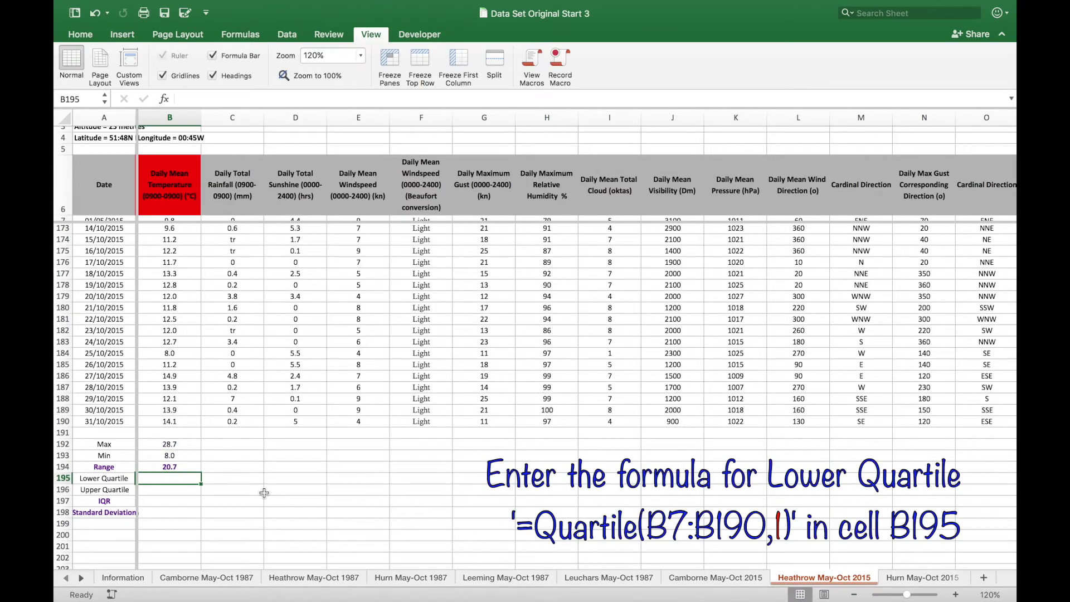
Enter =QUARTILE(B7:B190,1) in B195 for a lower quartile of 13.2
type("=q")
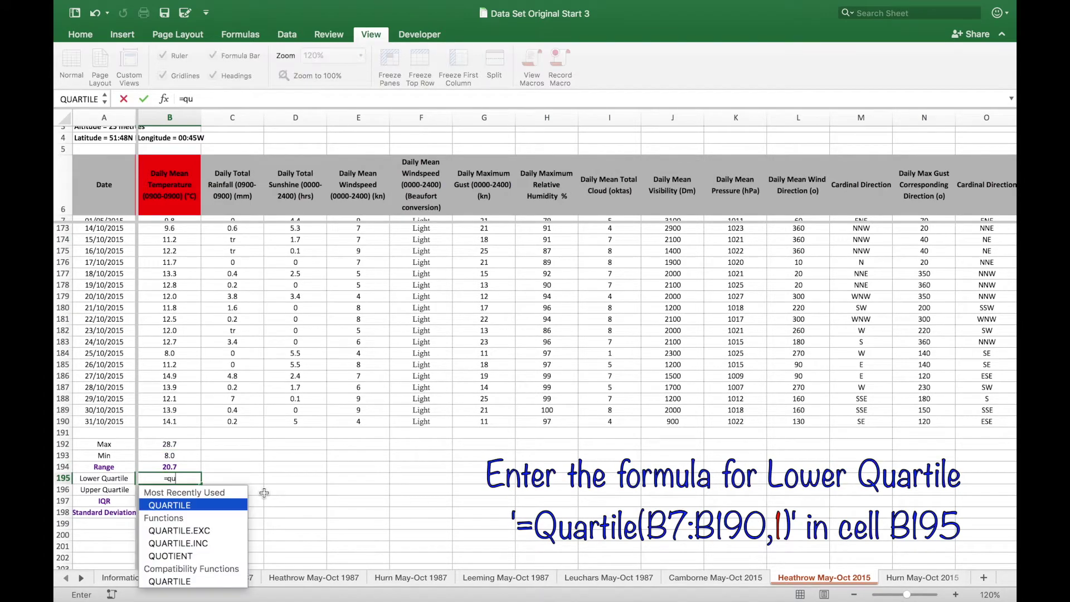
type("u")
double_click(217, 510)
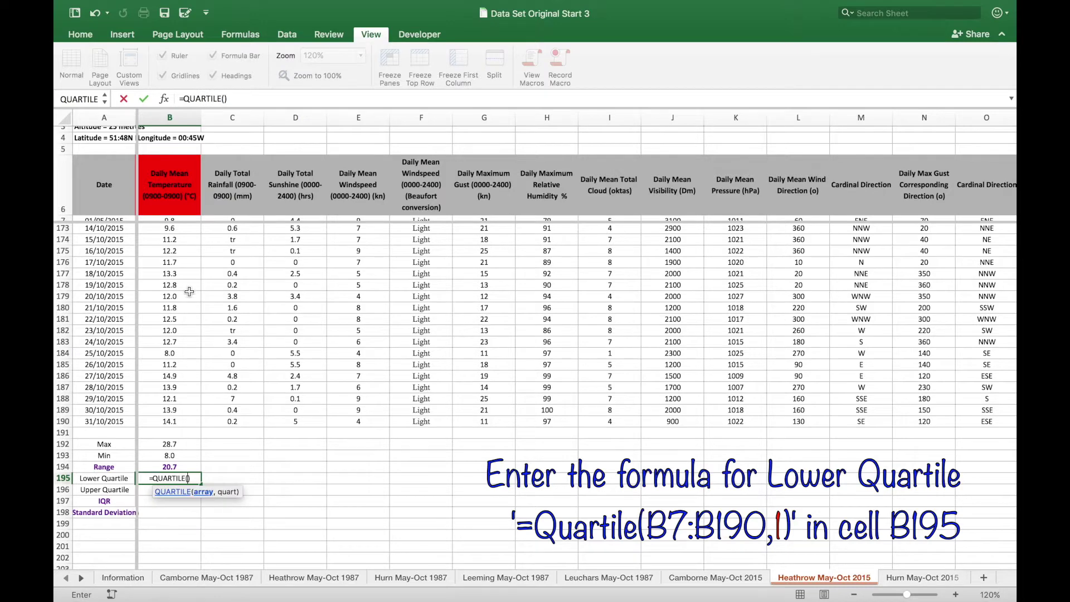
scroll(185, 197, "down", 2)
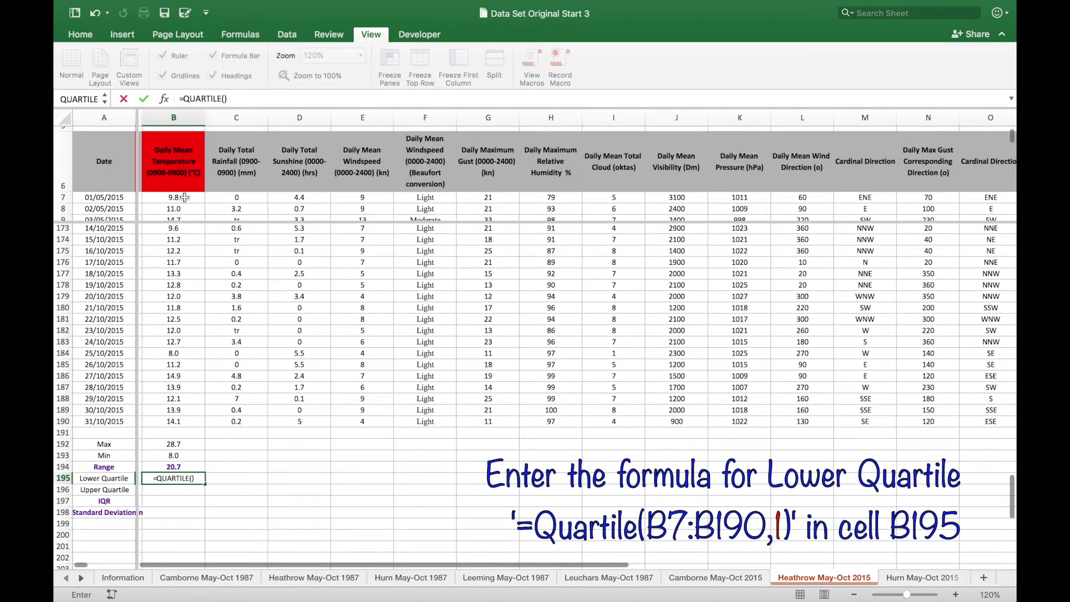
left_click(185, 197)
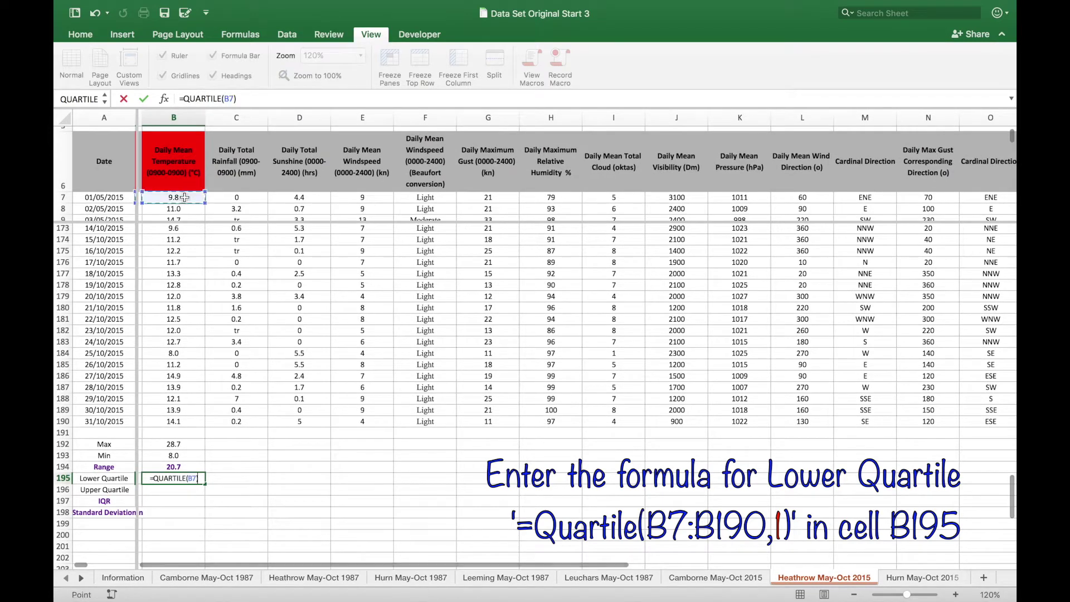
left_click(194, 419, "shift")
type(",")
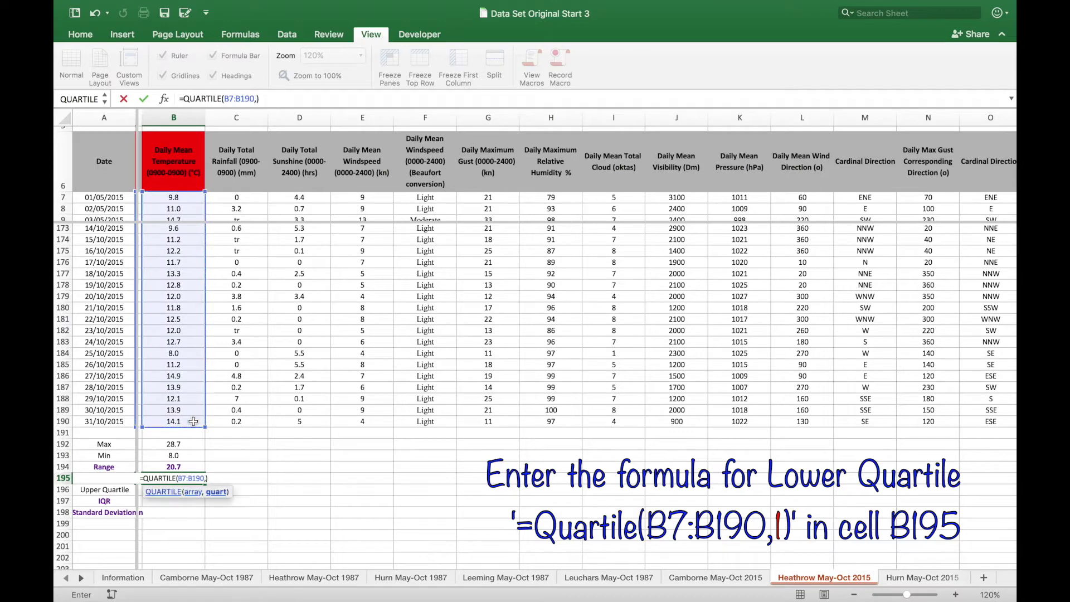
type("1")
key("Return")
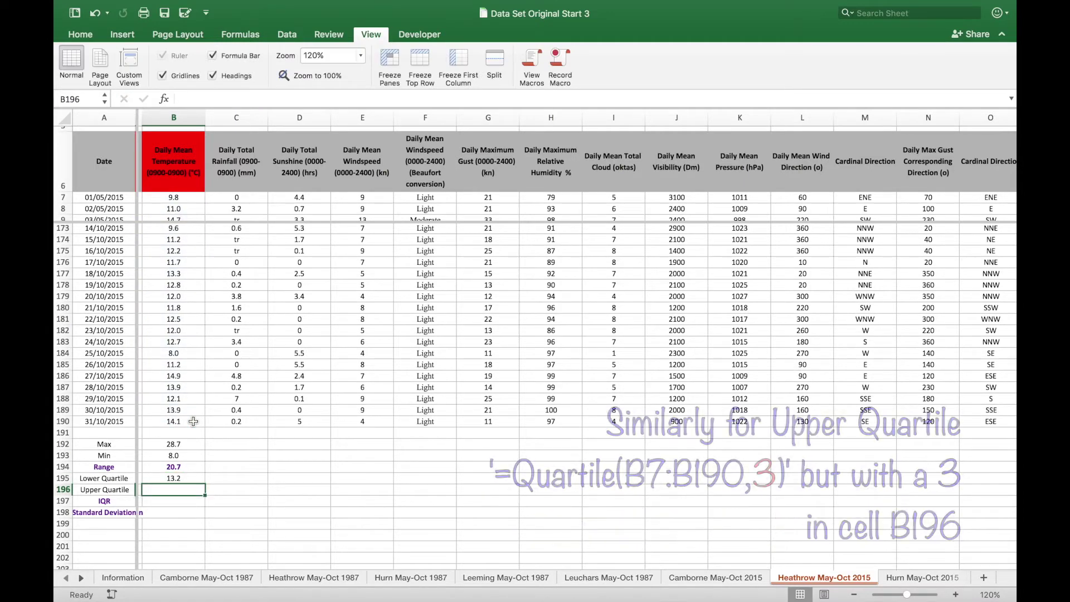
Enter =QUARTILE(B7:B190,3) in B196 for an upper quartile of 18.1
type("=q")
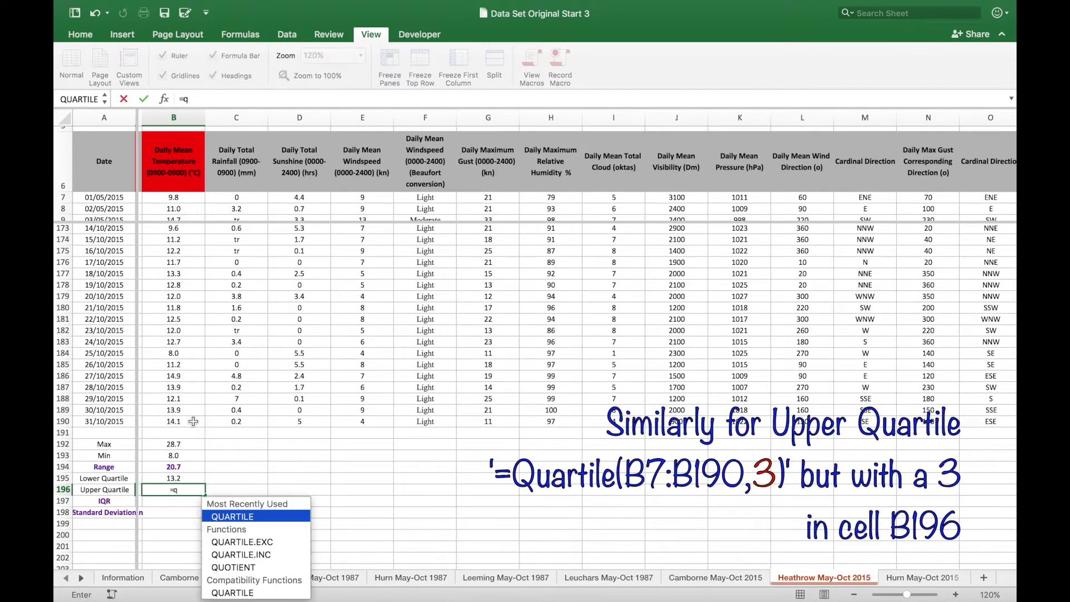
double_click(234, 517)
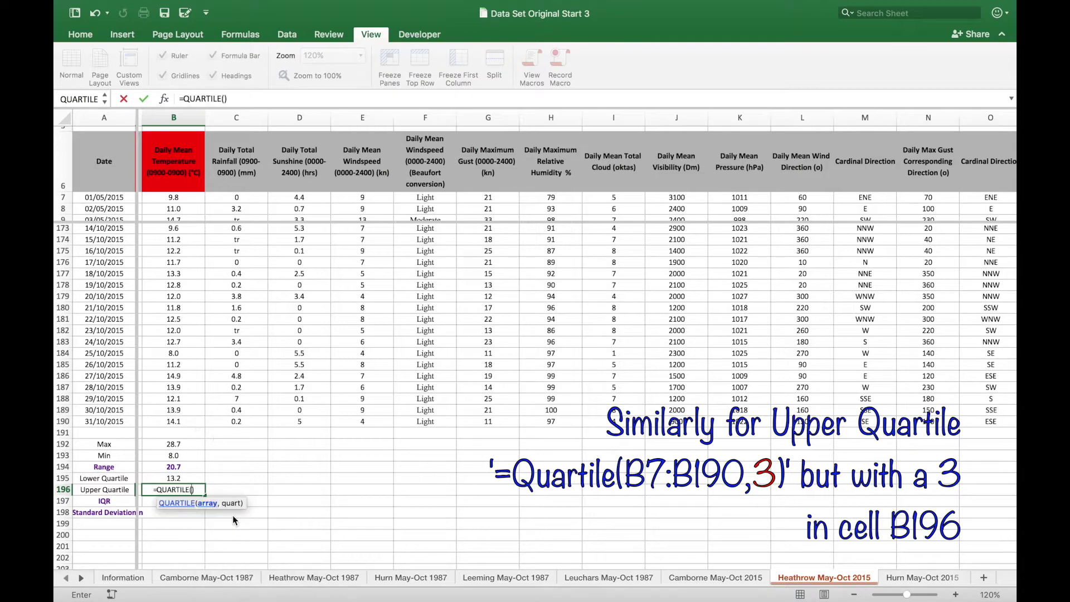
left_click(166, 198)
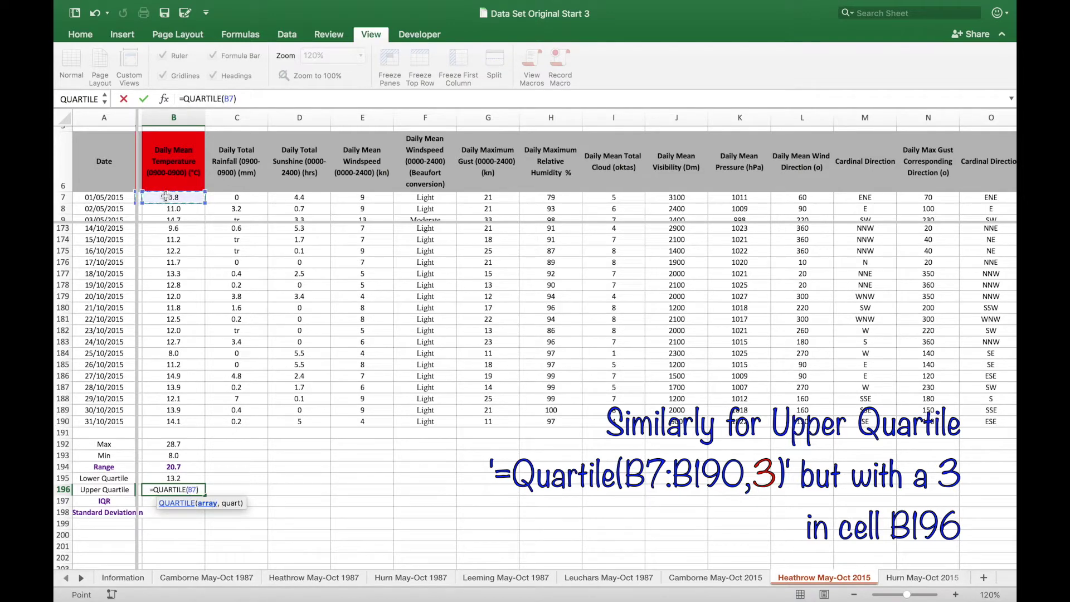
left_click(185, 421, "shift")
type(",")
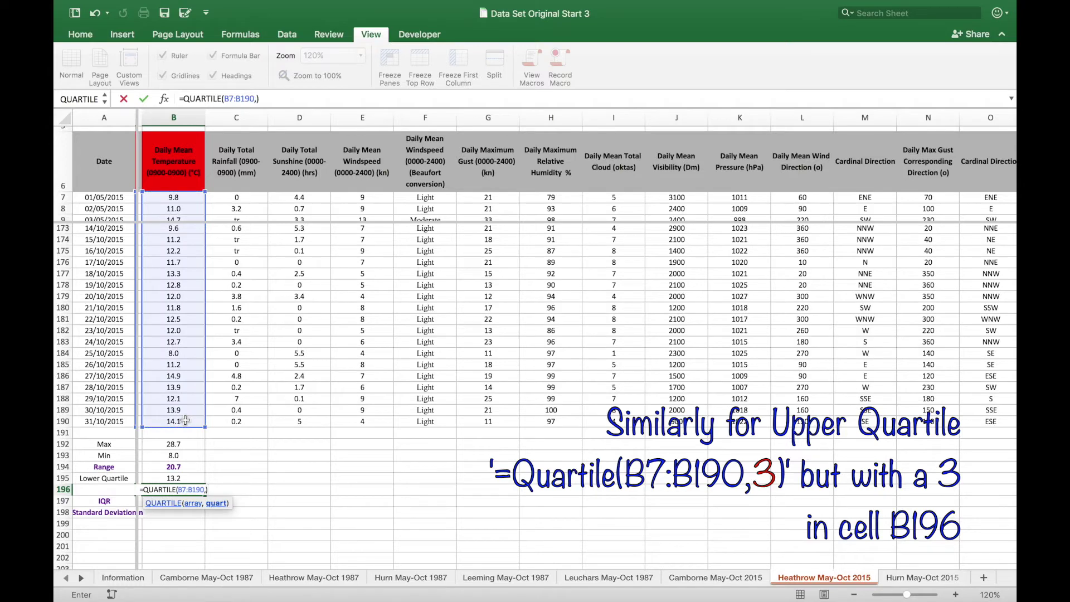
type("3")
key("Return")
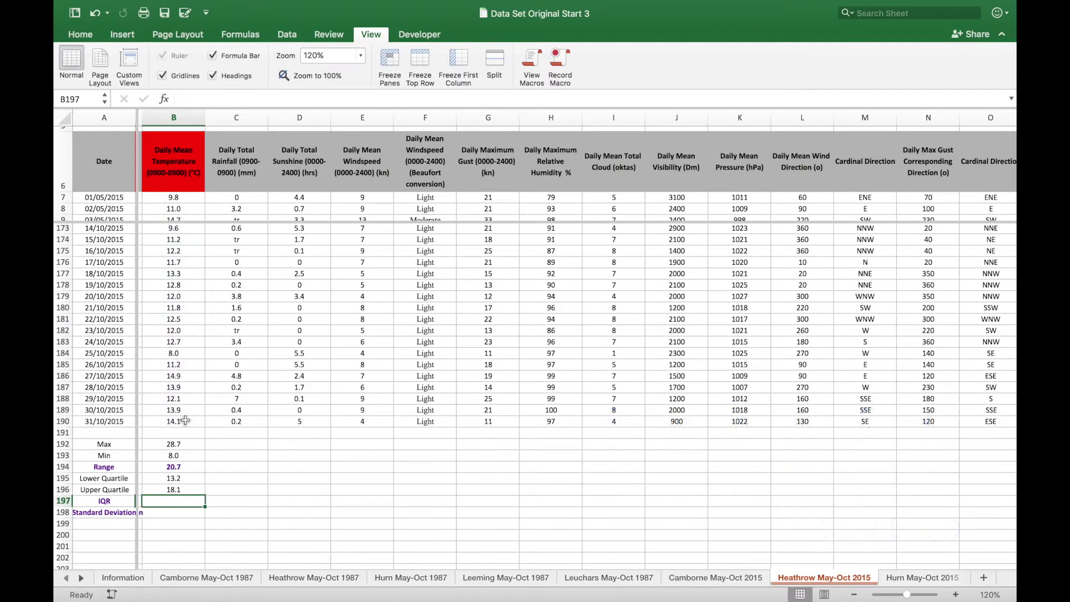
Enter =B196-B195 in B197 for an IQR of 4.8
type("=")
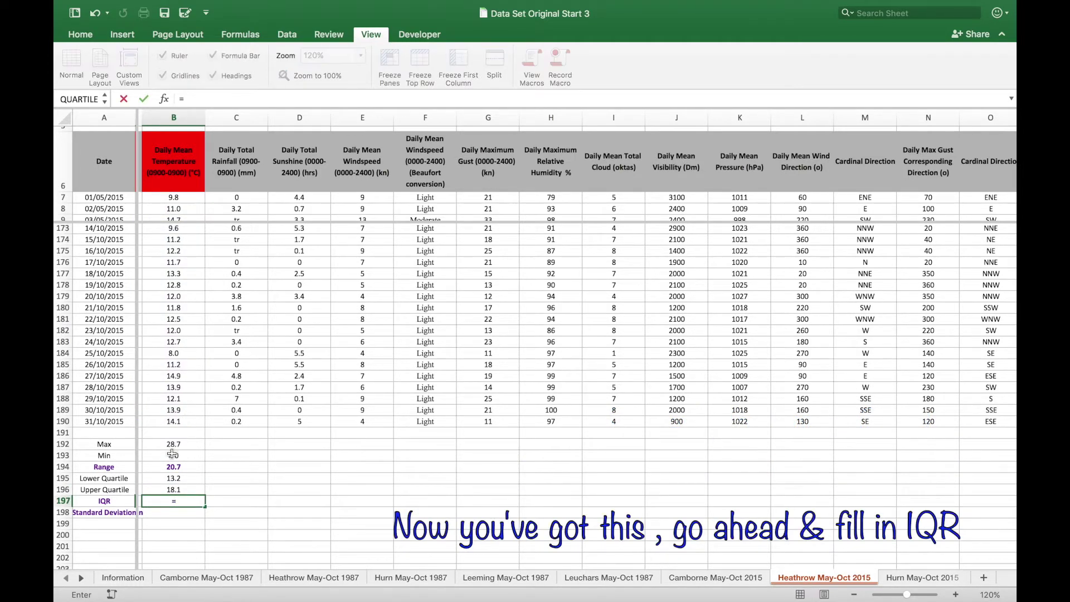
left_click(167, 491)
type("-")
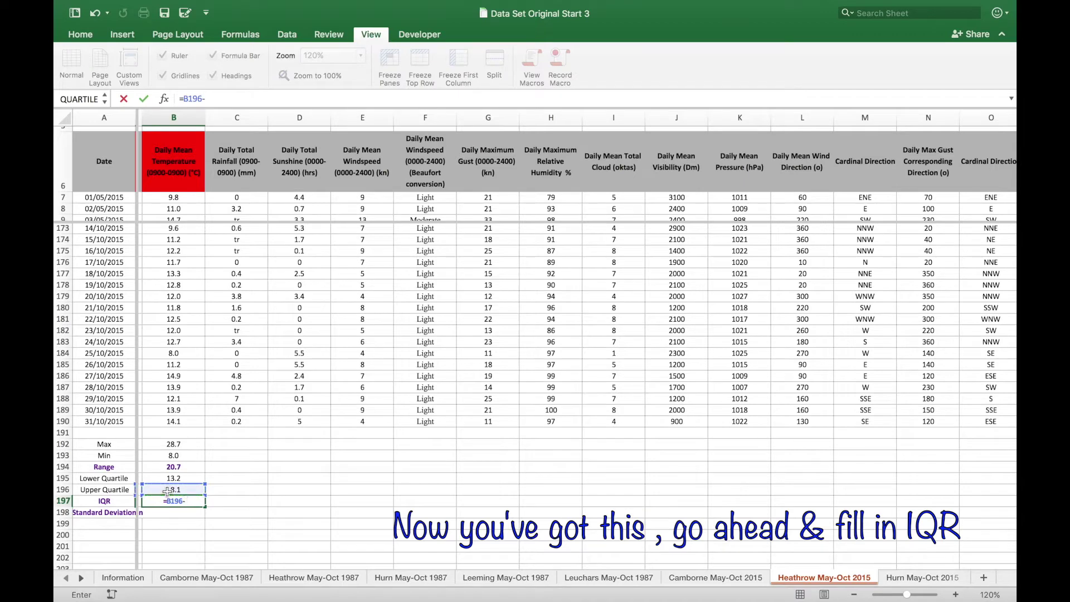
left_click(173, 478)
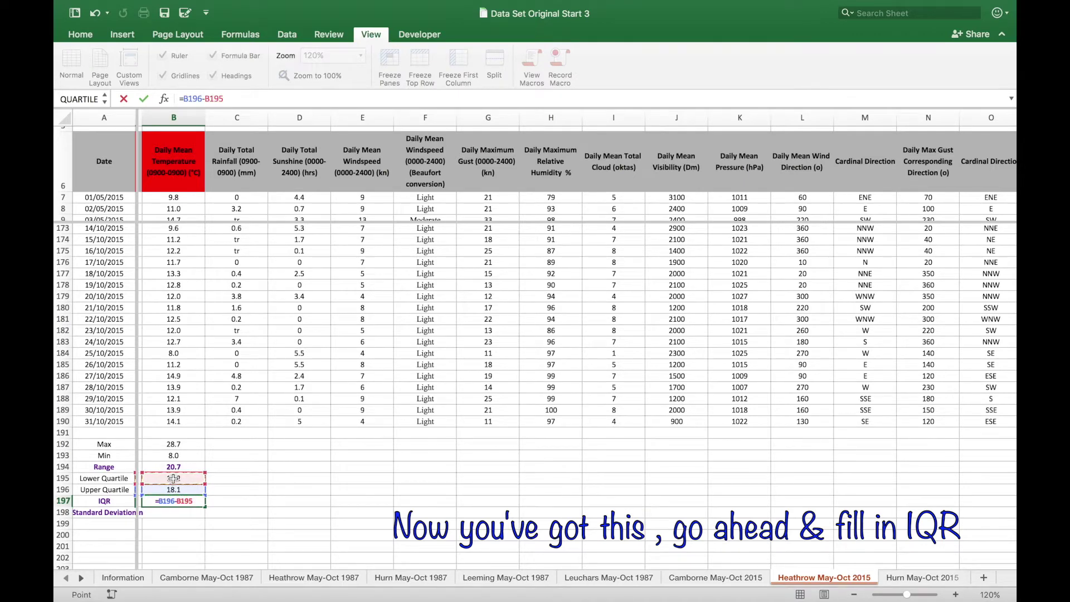
key("Return")
Enter =STDEVP(B7:B190) in B198 for a standard deviation of 3.1
type("=")
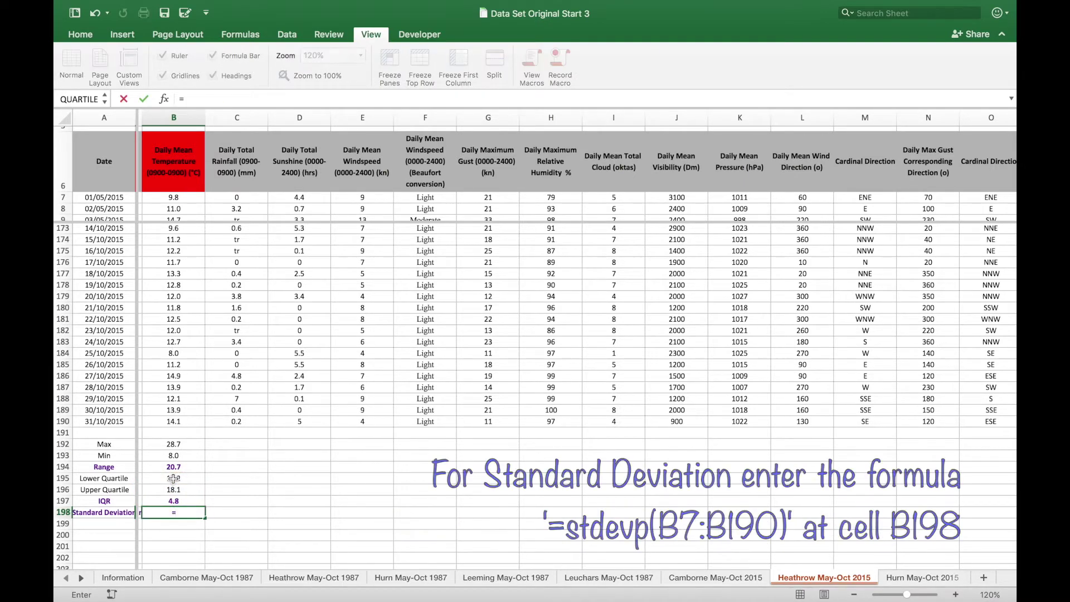
type("st")
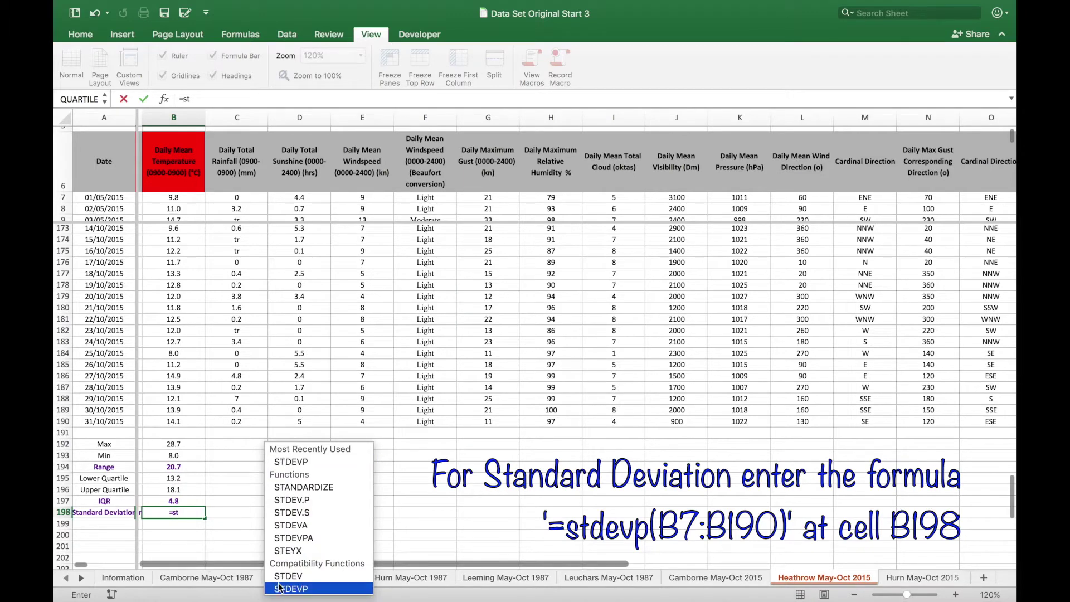
double_click(282, 589)
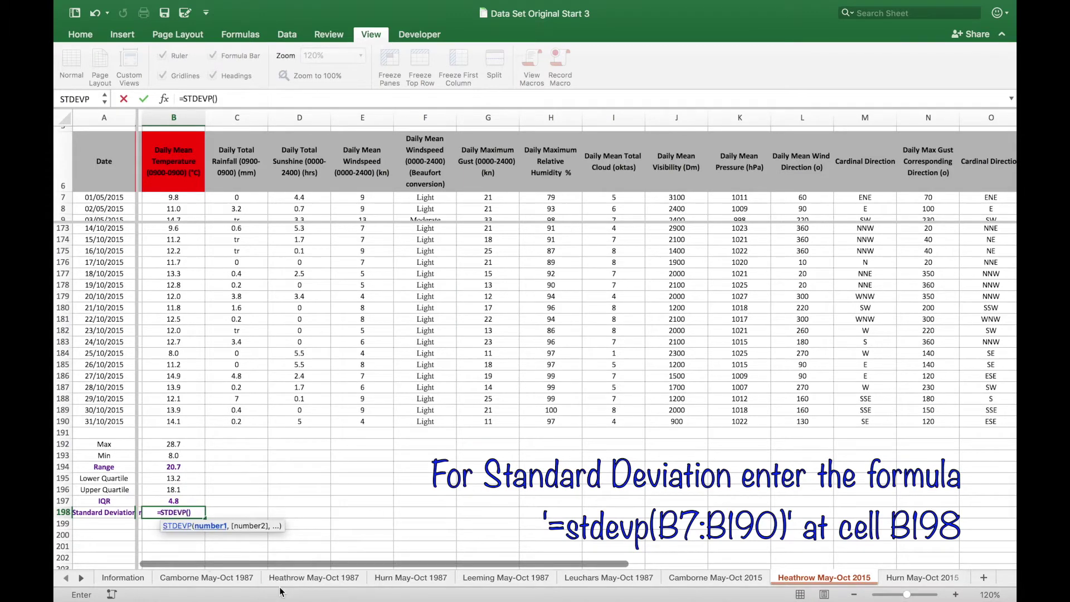
left_click(186, 198)
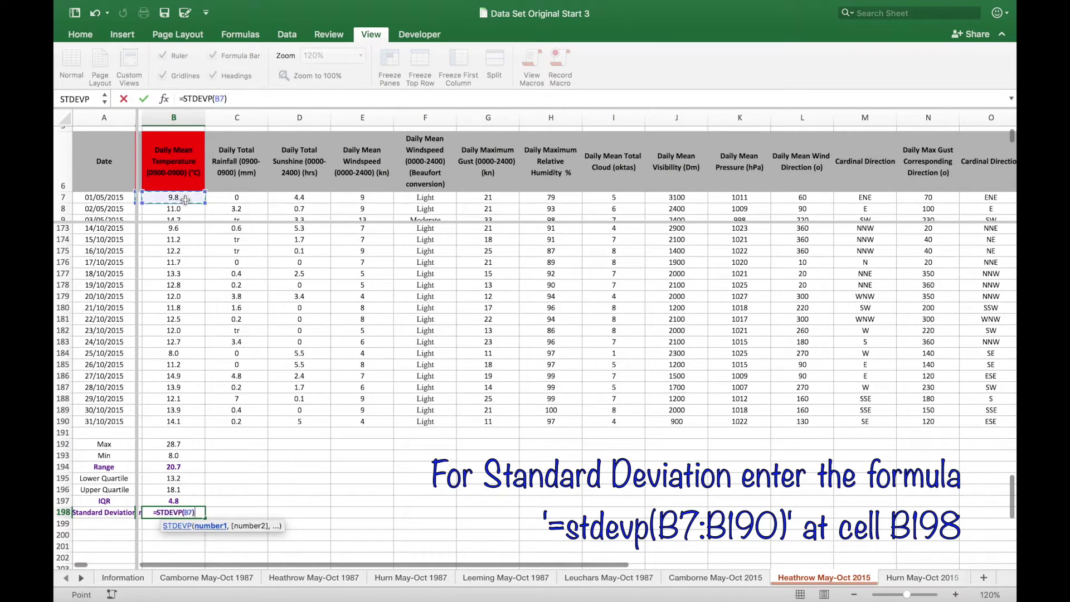
left_click(175, 420, "shift")
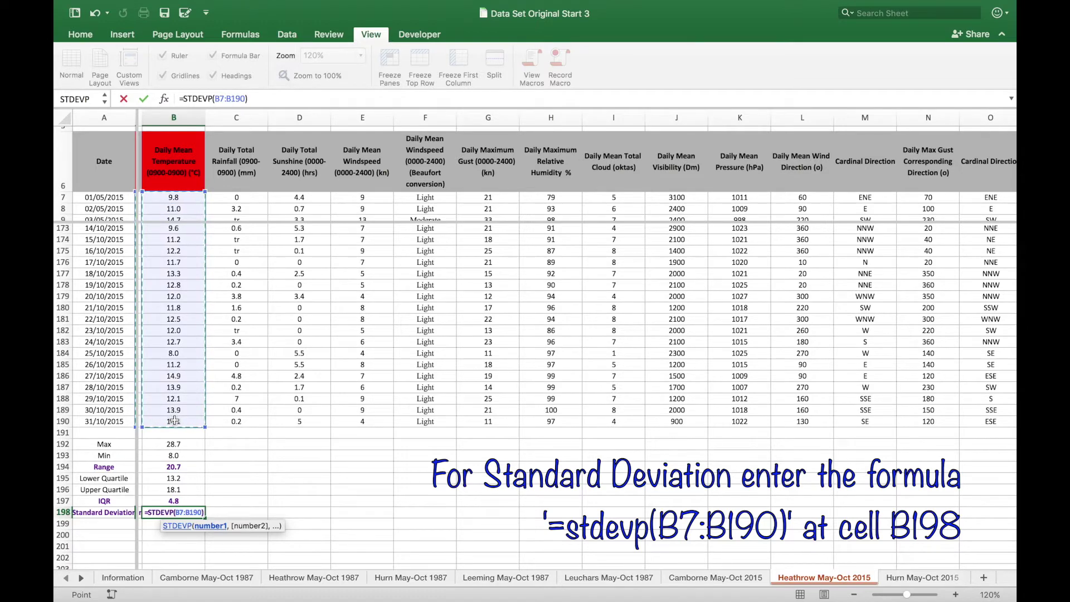
key("Return")
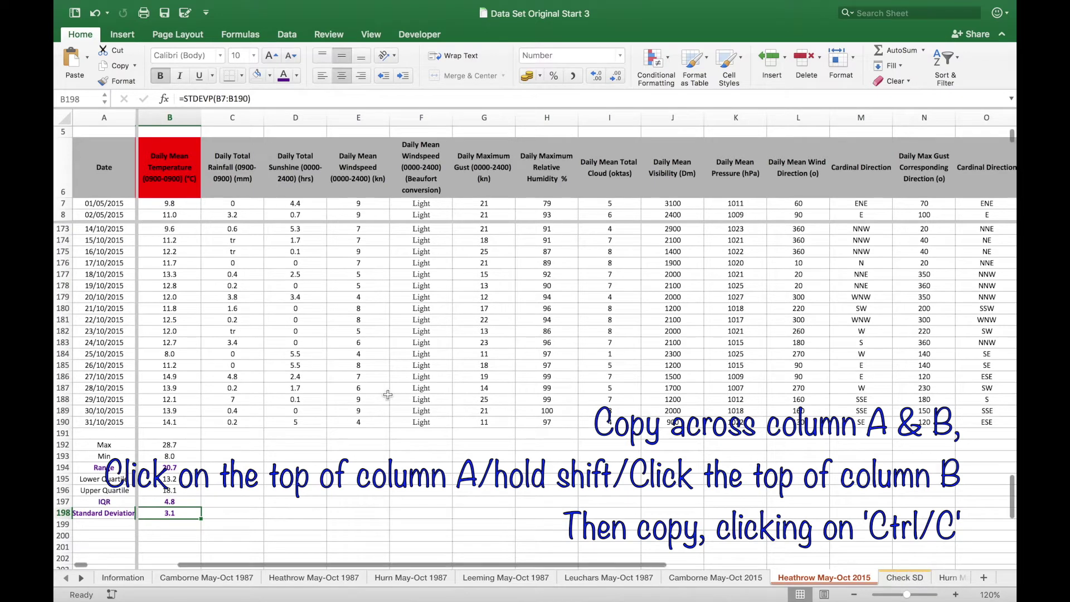
Copy columns A:B of Heathrow May-Oct 2015 into columns A:B of Check SD
left_click(94, 118)
left_click(170, 114, "shift")
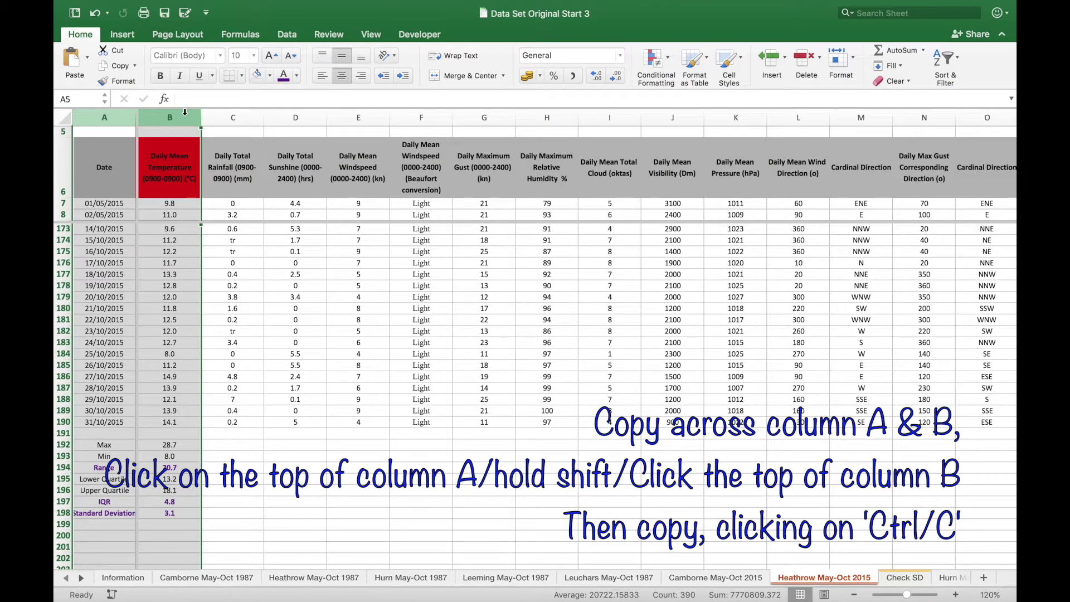
key("ctrl+c")
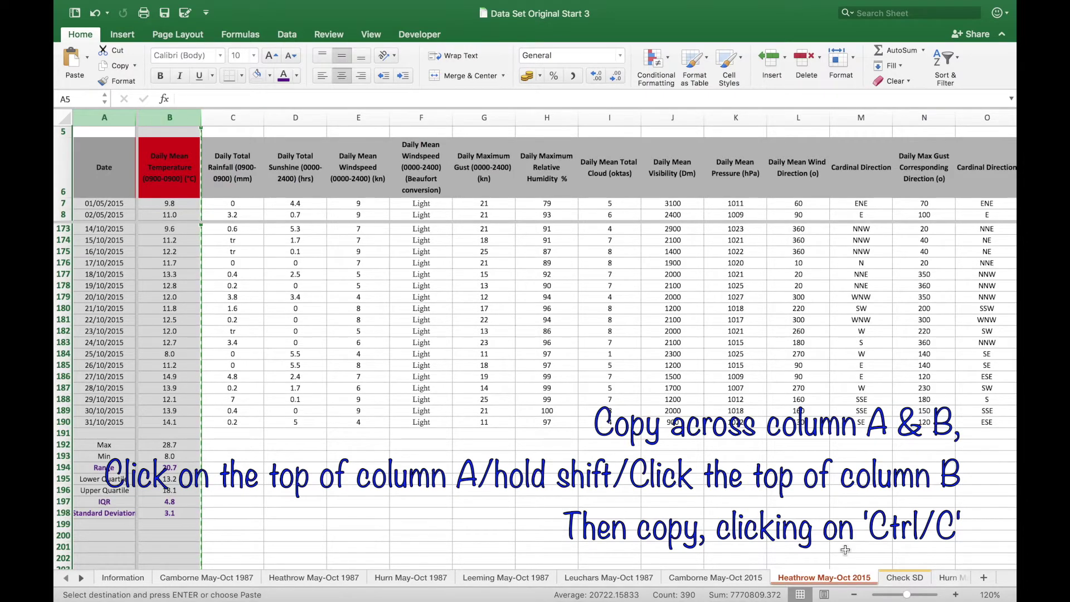
left_click(903, 577)
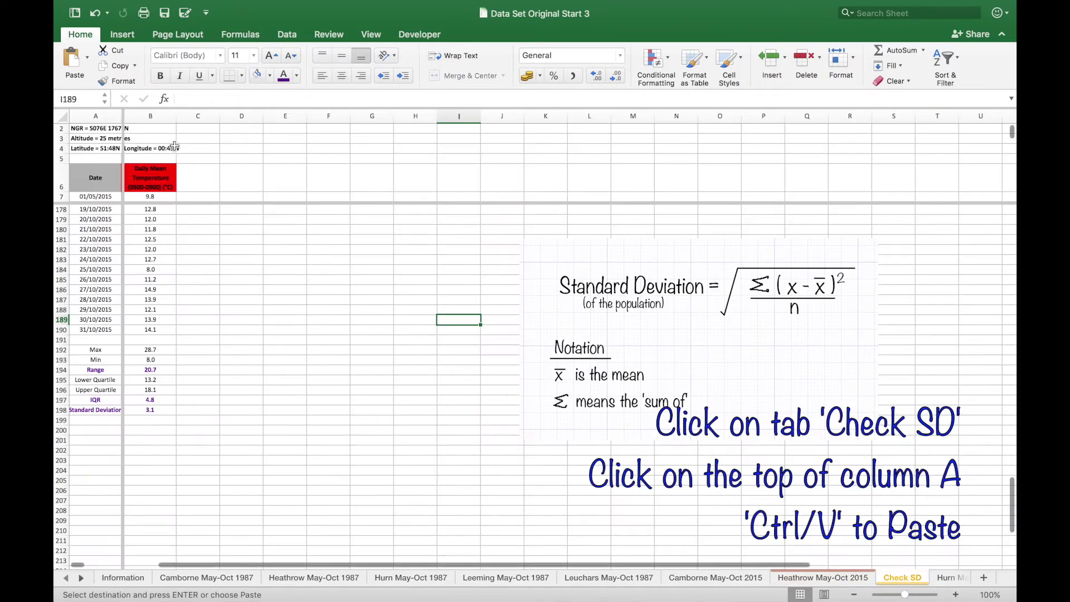
left_click(103, 116)
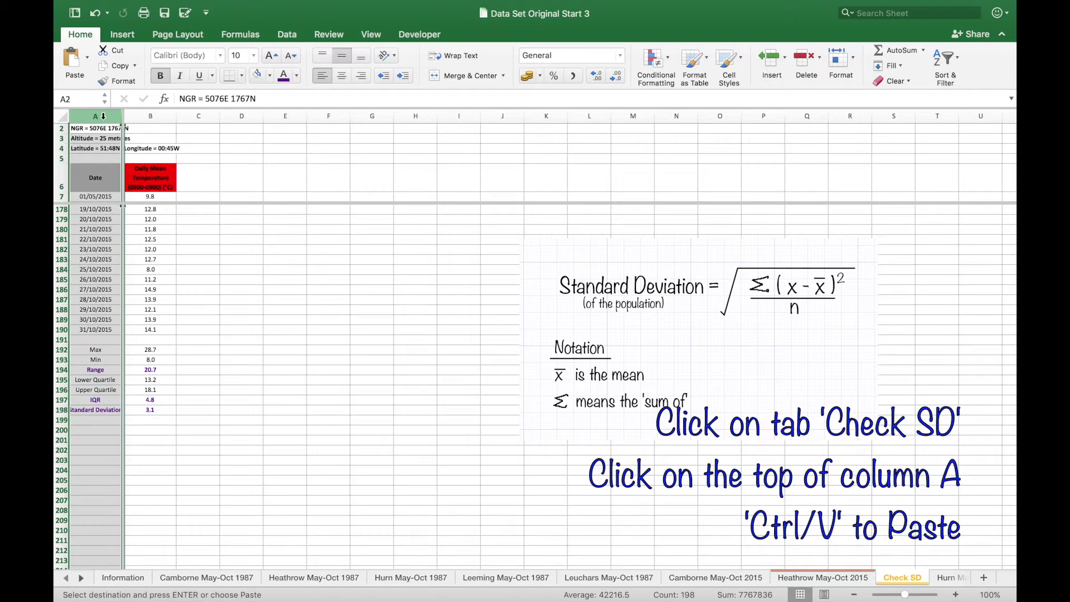
left_click_drag(108, 115, 151, 117)
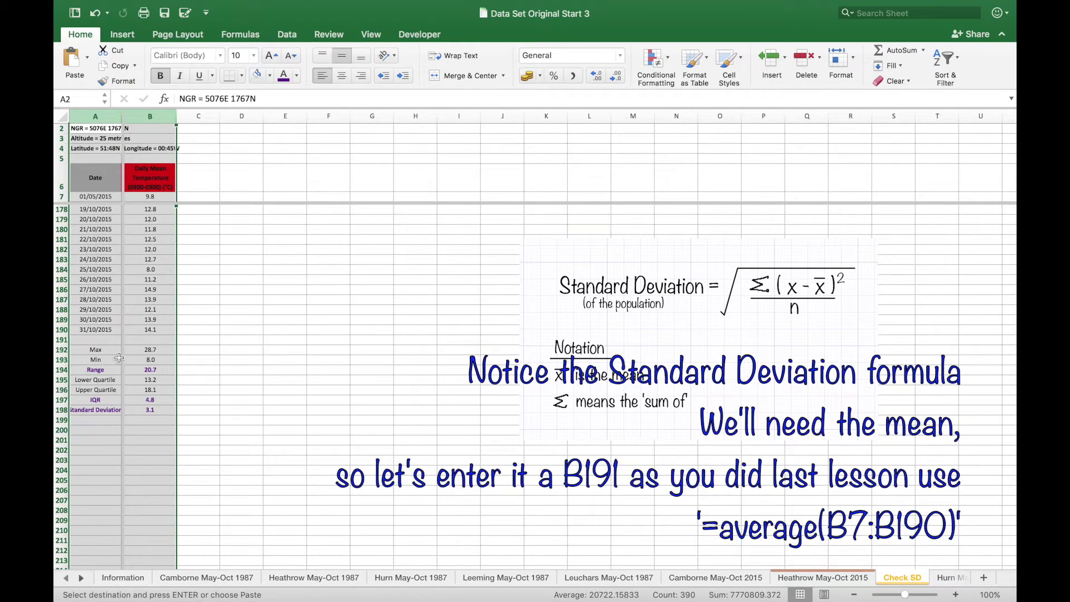
Label A191 'Mean' and set B191 to =AVERAGE(B7:B190), giving 15.6
left_click(104, 340)
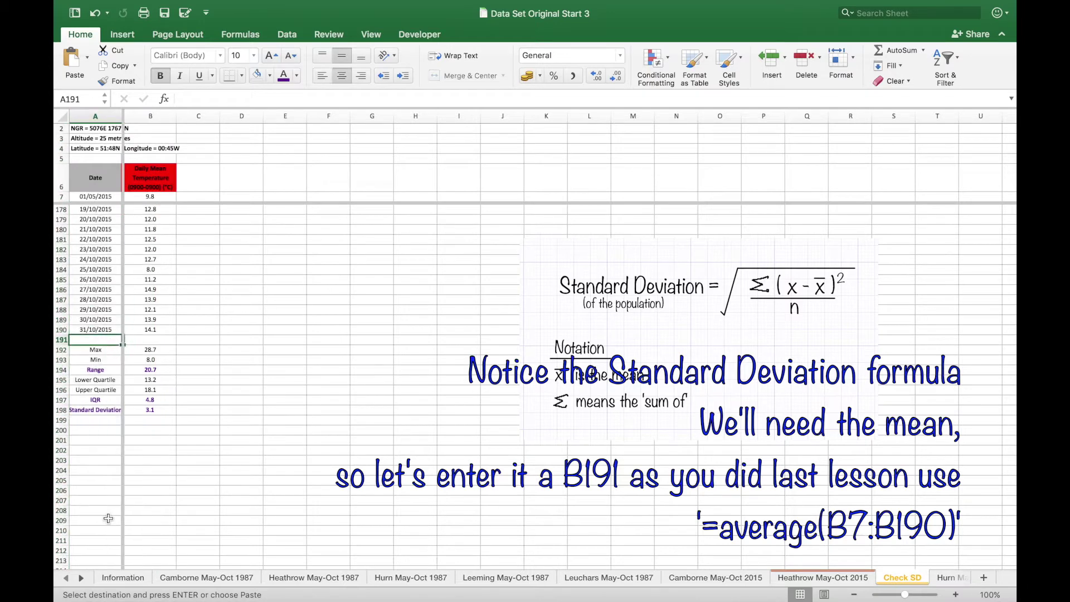
type("Mean")
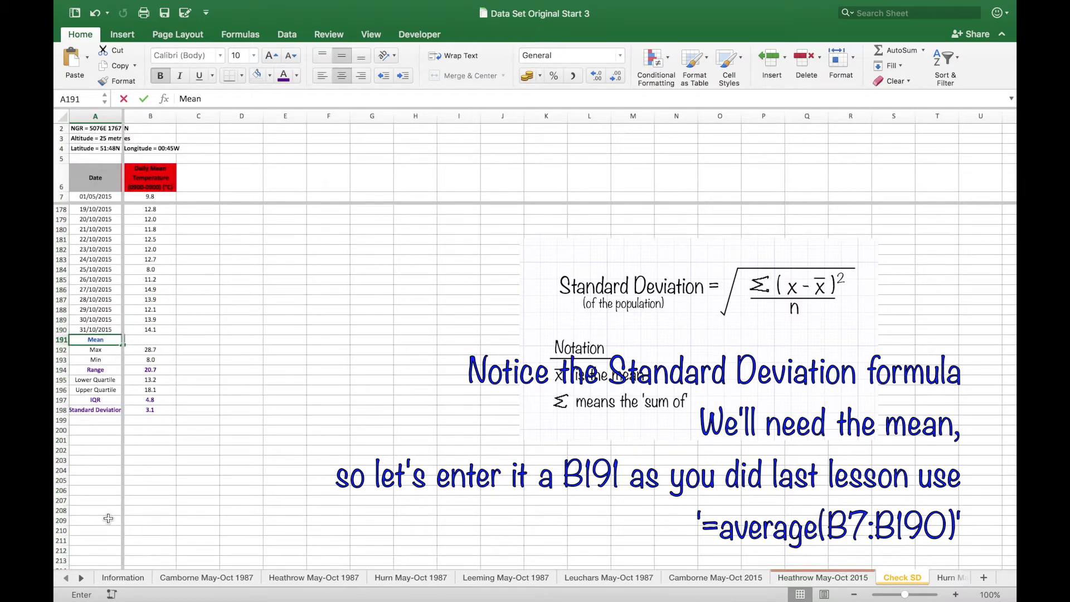
left_click(154, 341)
type("=aver")
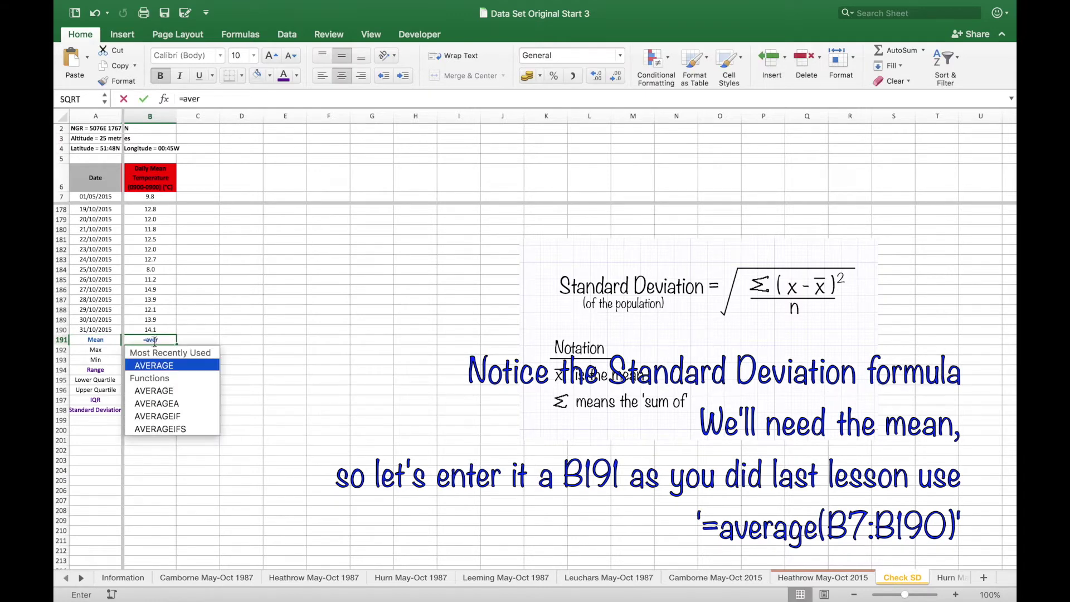
type("age(")
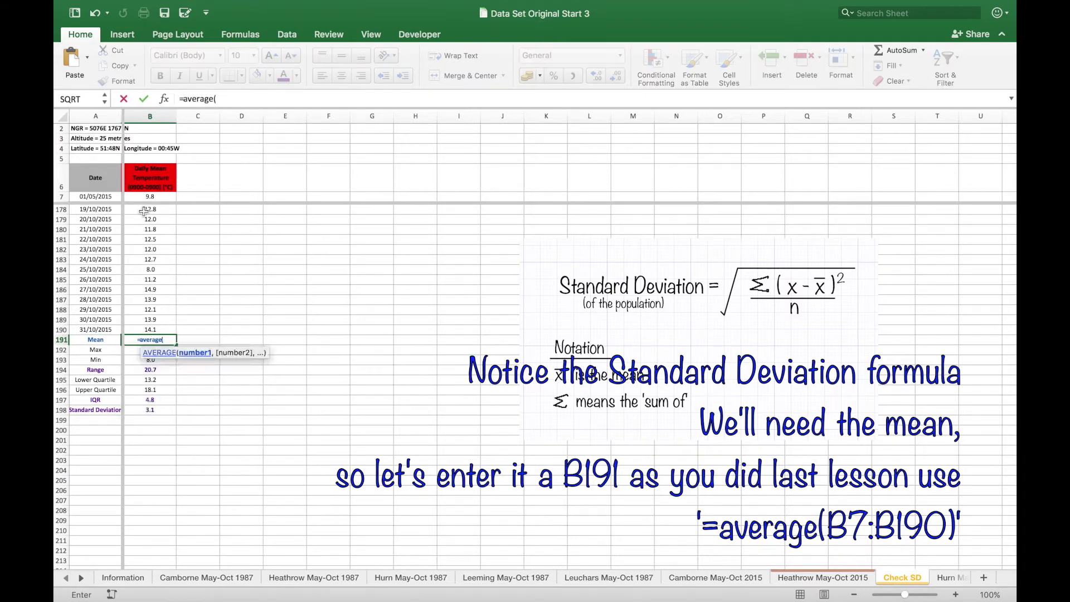
left_click_drag(152, 195, 151, 328)
key("Return")
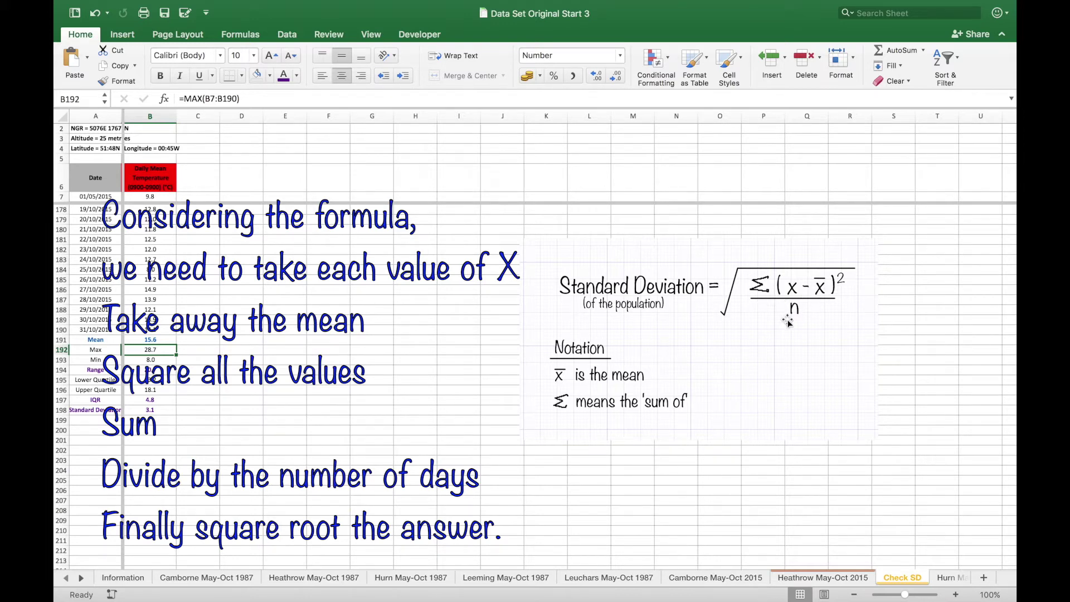
Replace the B6 temperature heading with X and begin the C6 heading
left_click(162, 188)
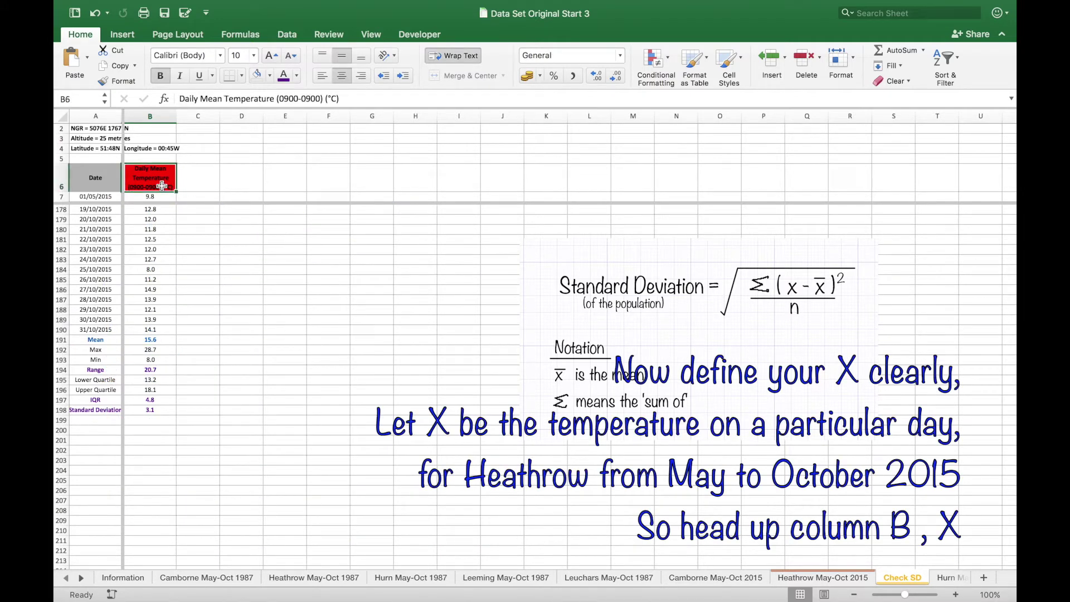
type("X")
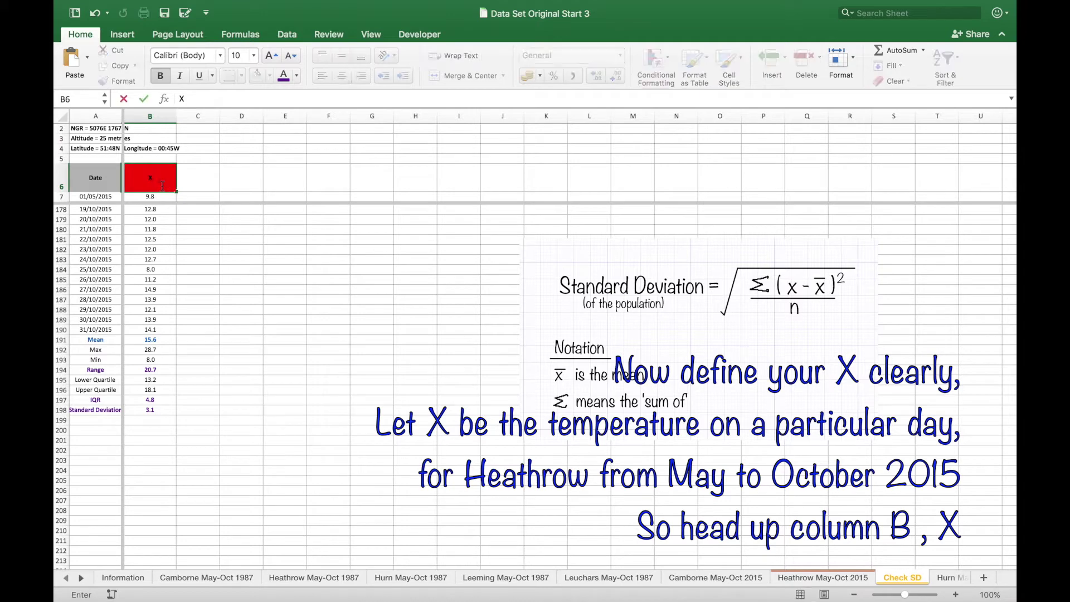
left_click(208, 181)
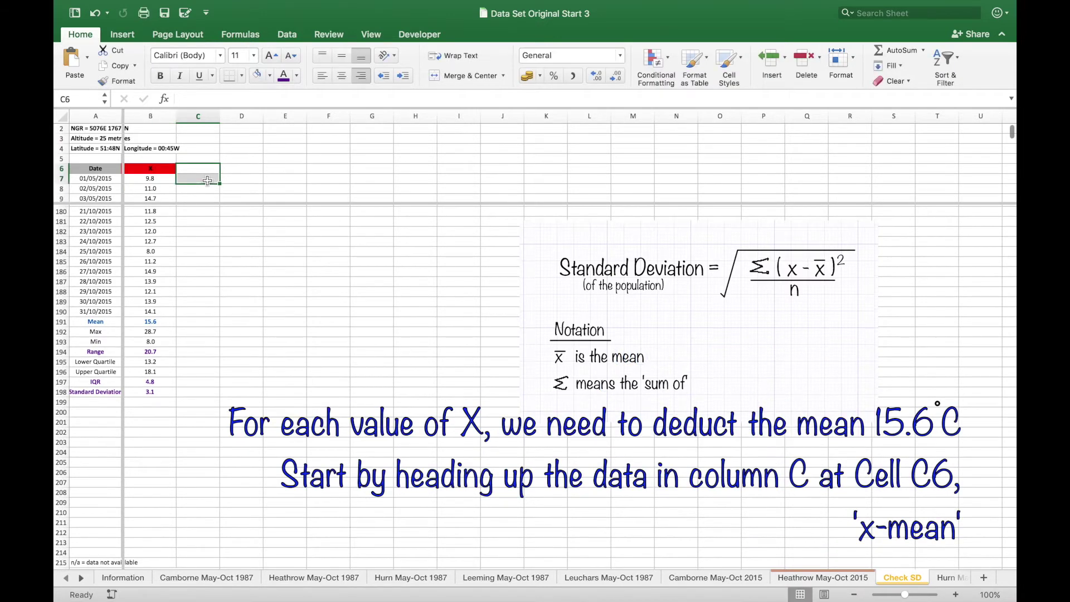
left_click_drag(207, 181, 203, 170)
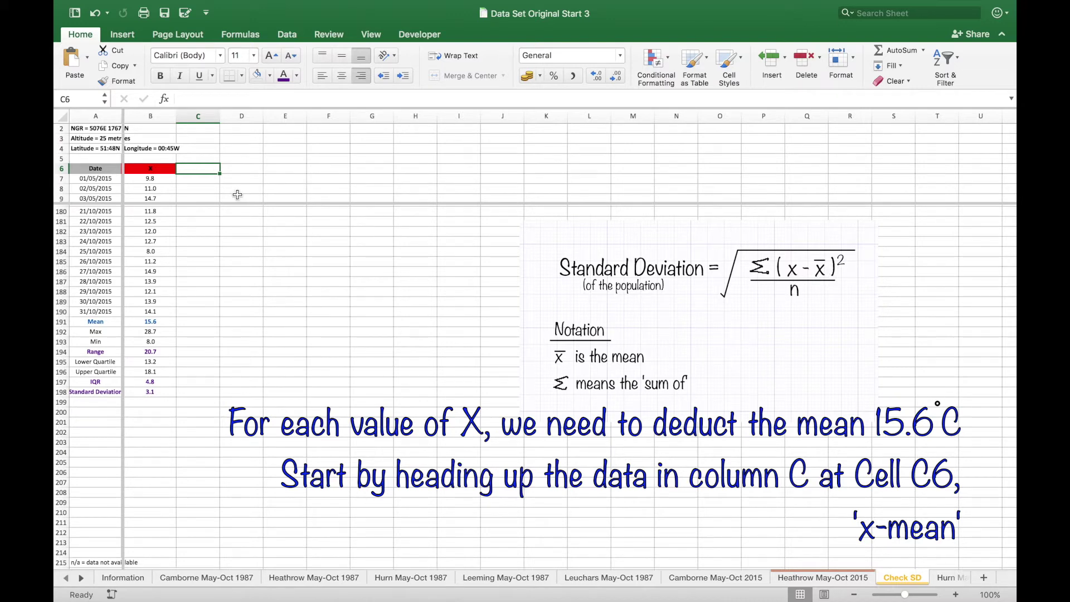
type("x-")
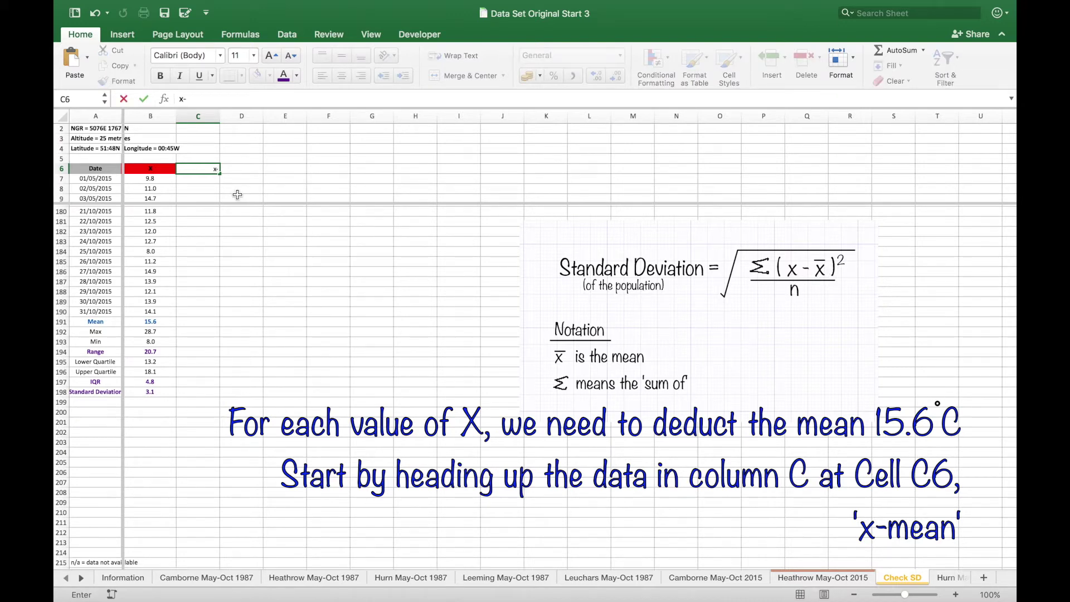
Finish the C6 heading as x-mean
left_click(137, 323)
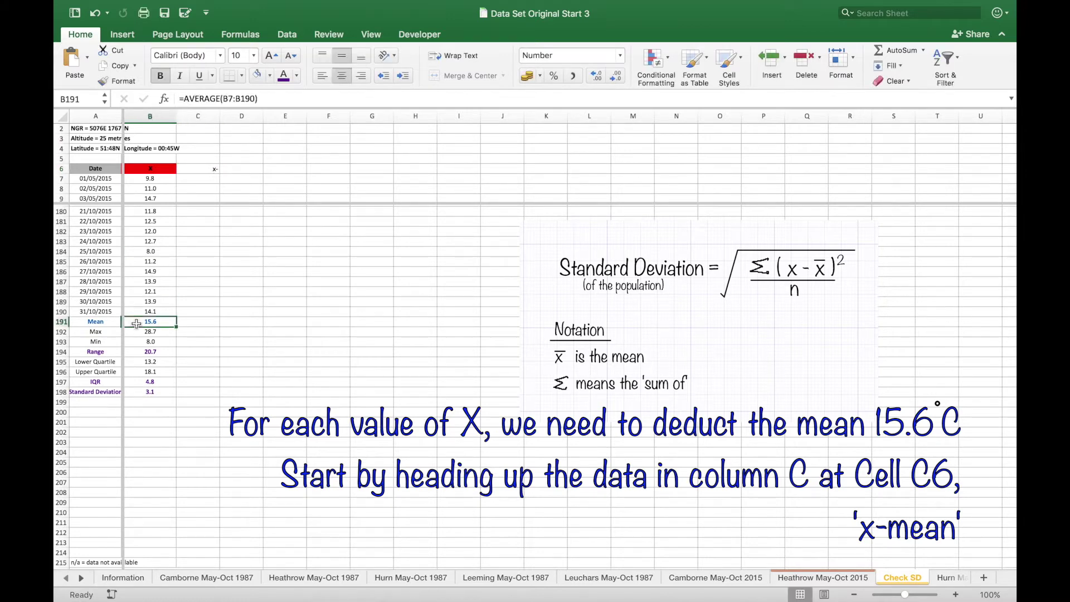
left_click(205, 168)
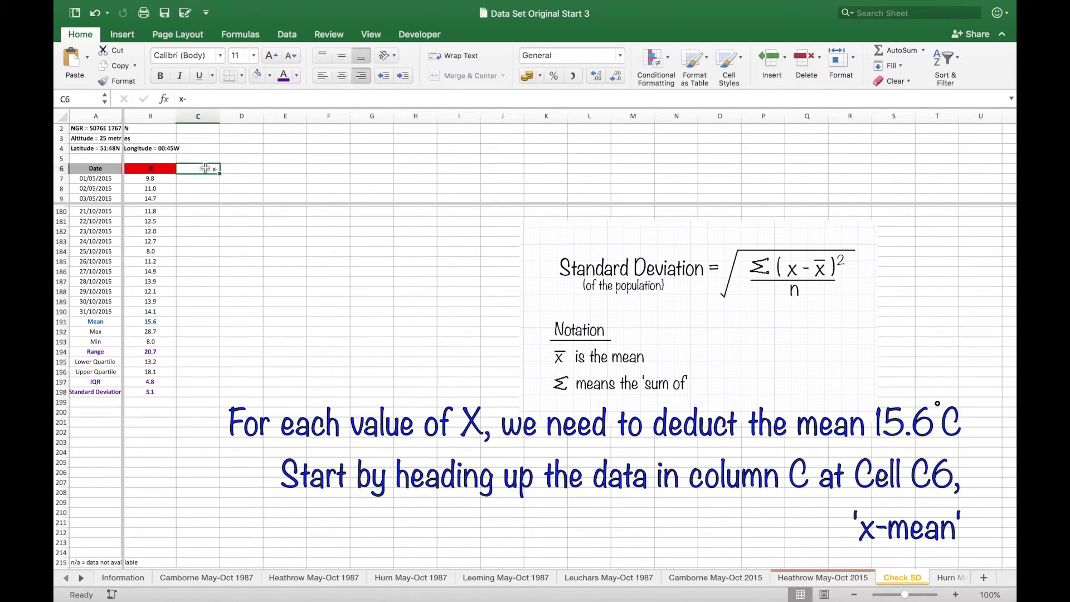
left_click(205, 99)
type("ma")
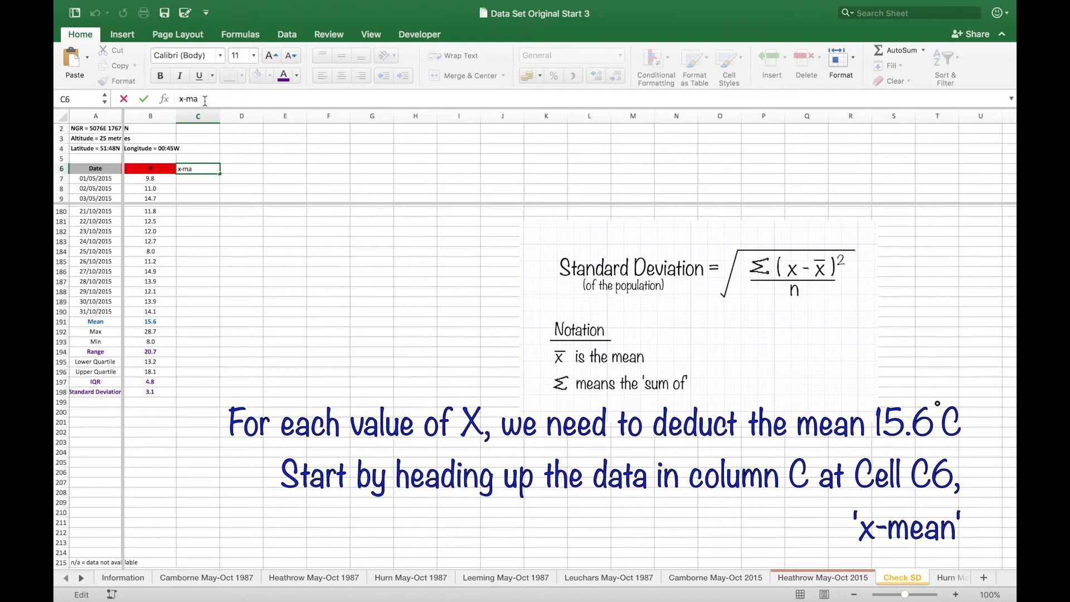
key("BackSpace")
type("ean")
left_click(202, 179)
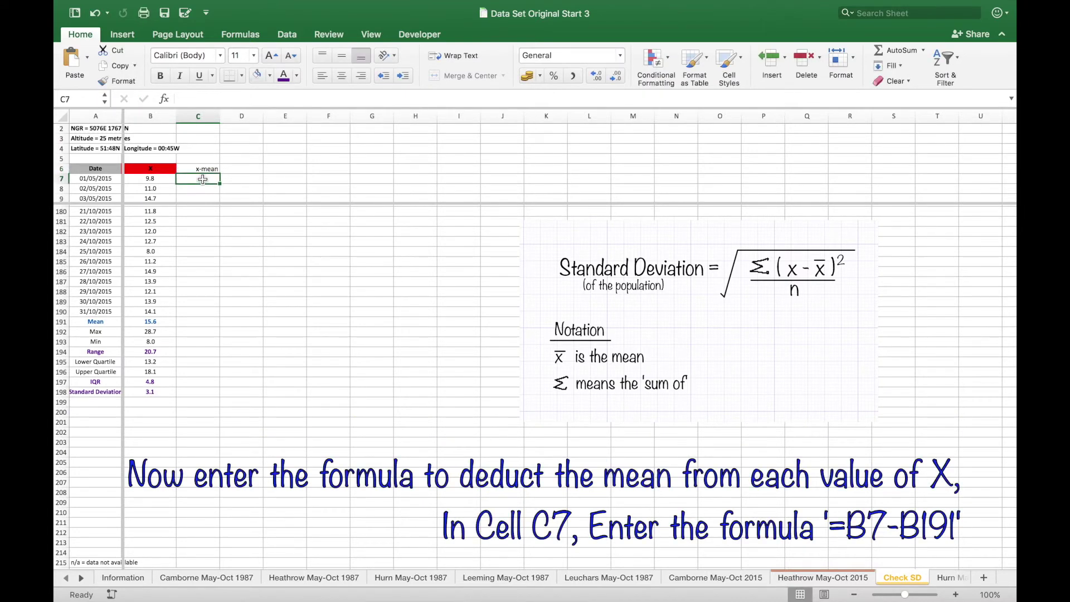
Enter =B7-$B$191 in C7, returning -5.9
type("=")
left_click(148, 177)
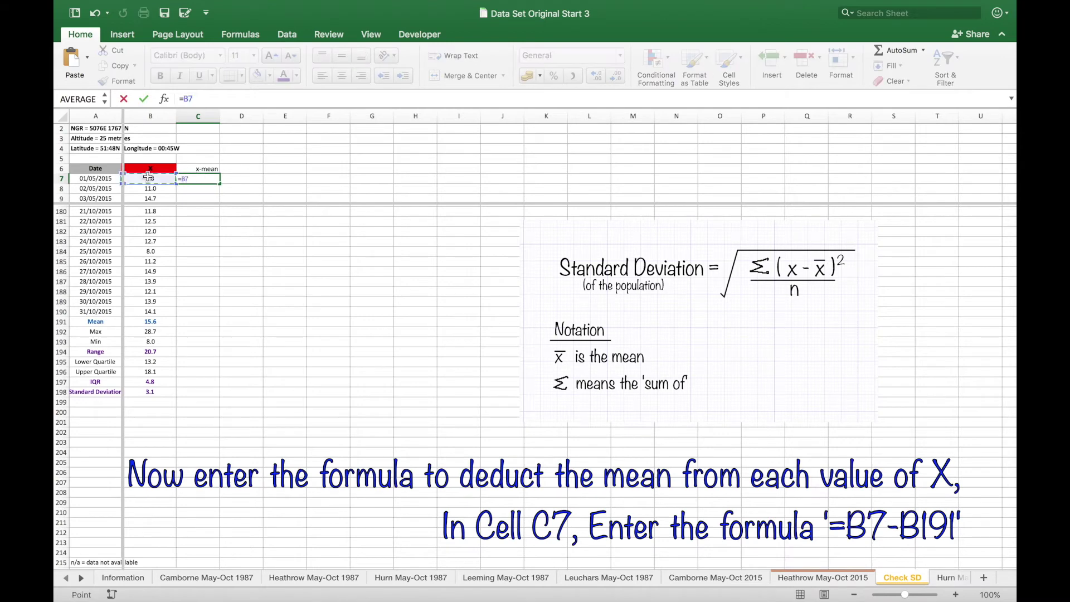
type("-")
left_click(148, 322)
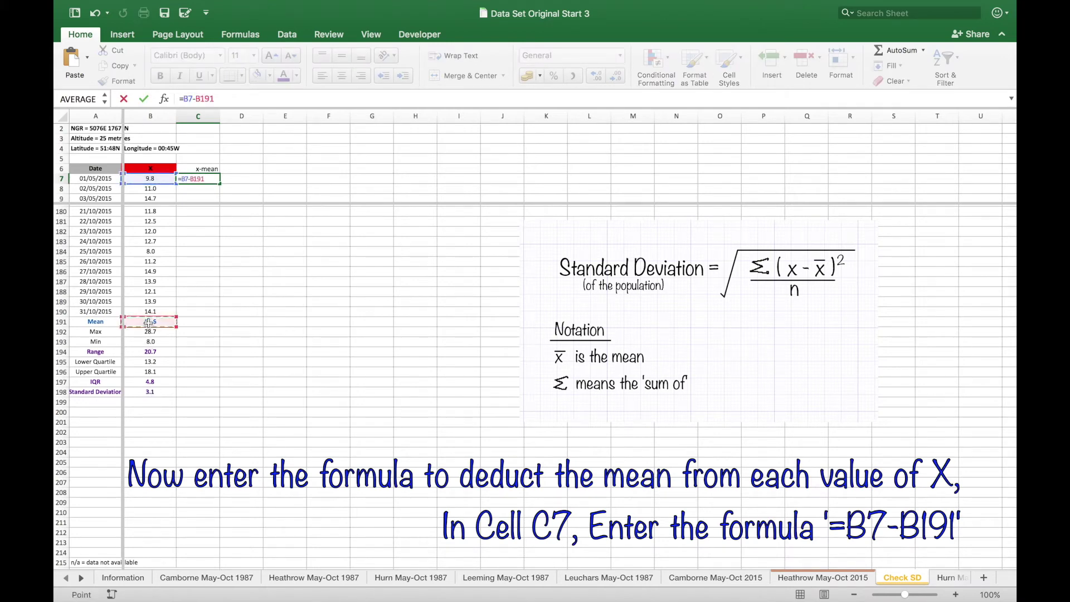
left_click(198, 100)
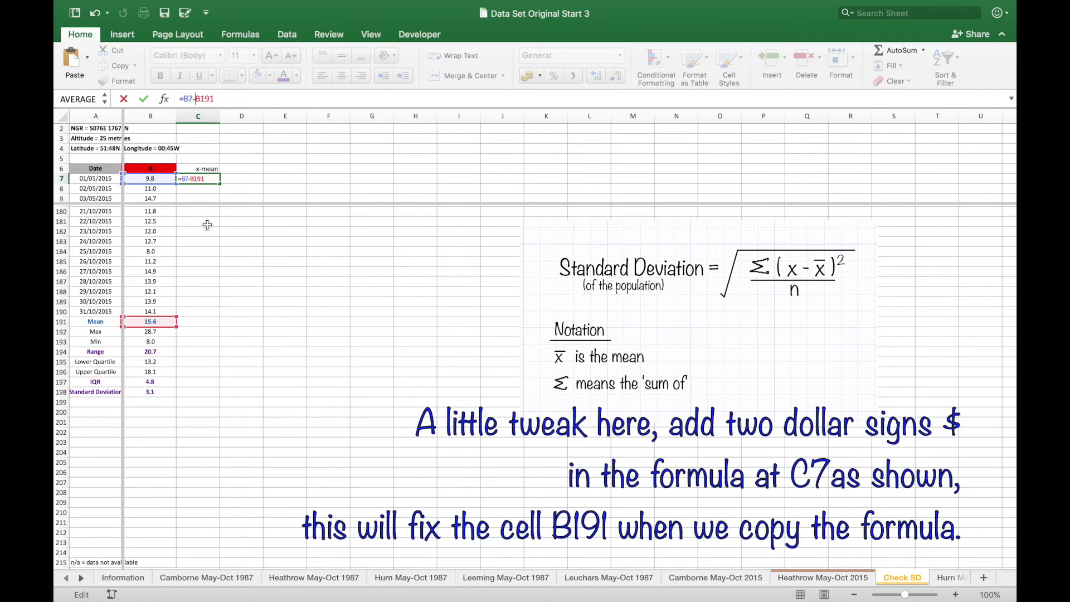
type("$B")
type("$")
key("Return")
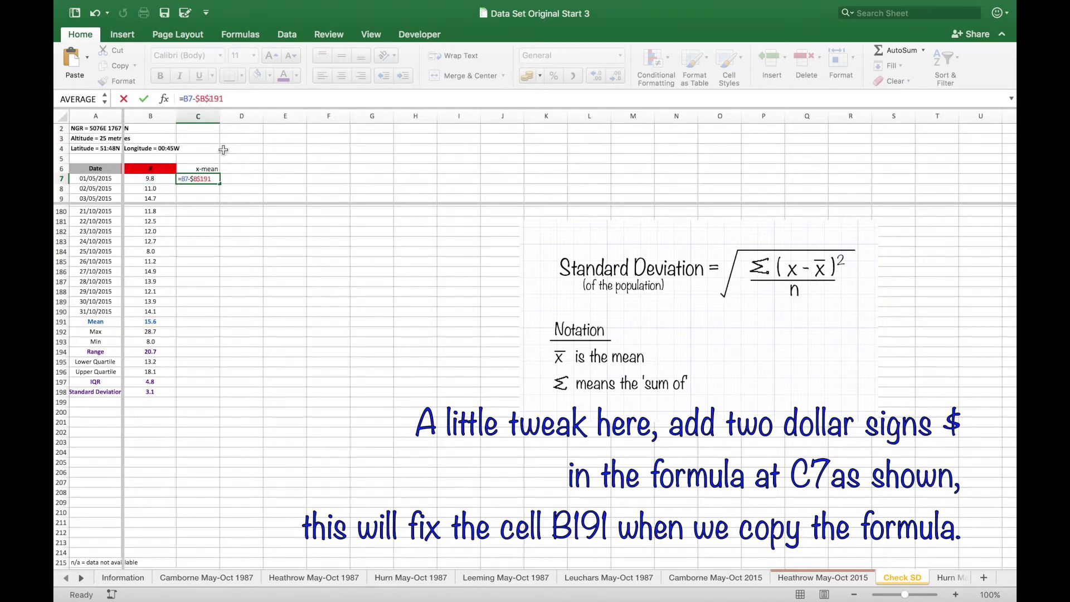
left_click(201, 178)
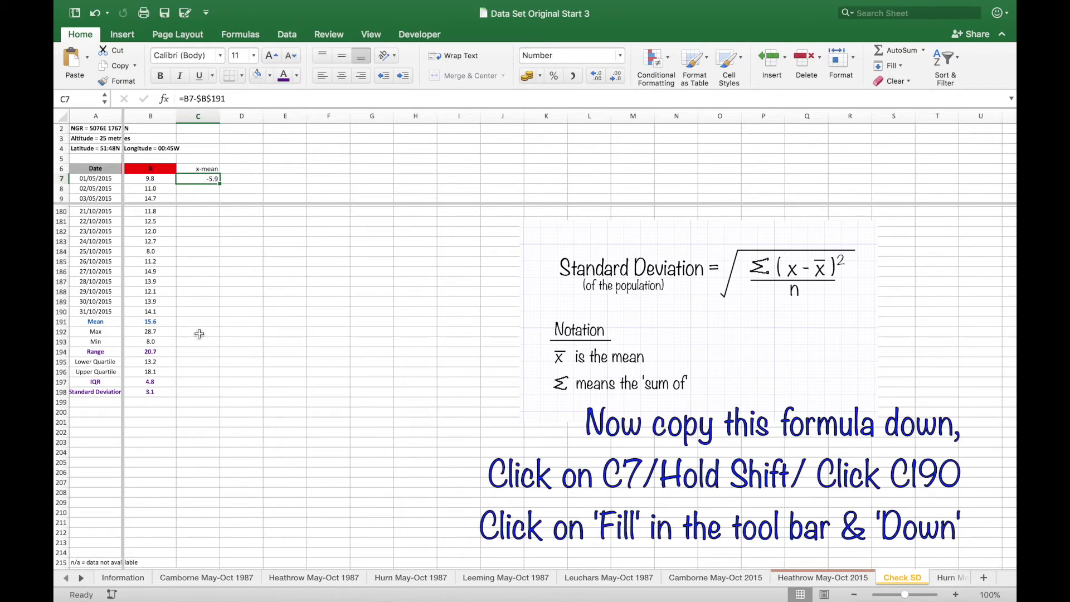
Fill the x-mean formula down from C7 through C190
left_click(198, 311, "shift")
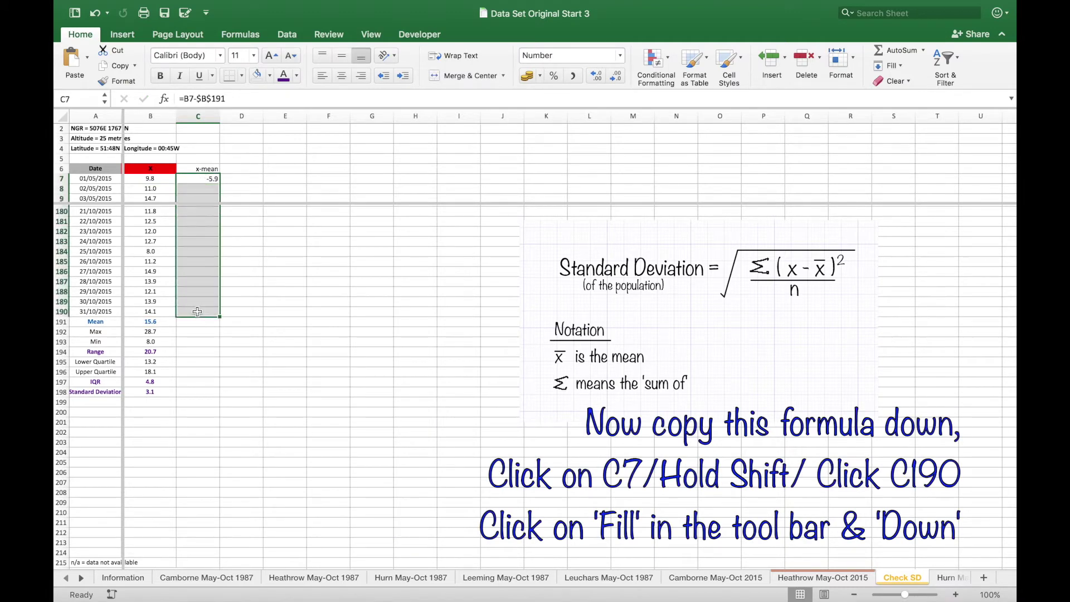
left_click(898, 66)
left_click(901, 82)
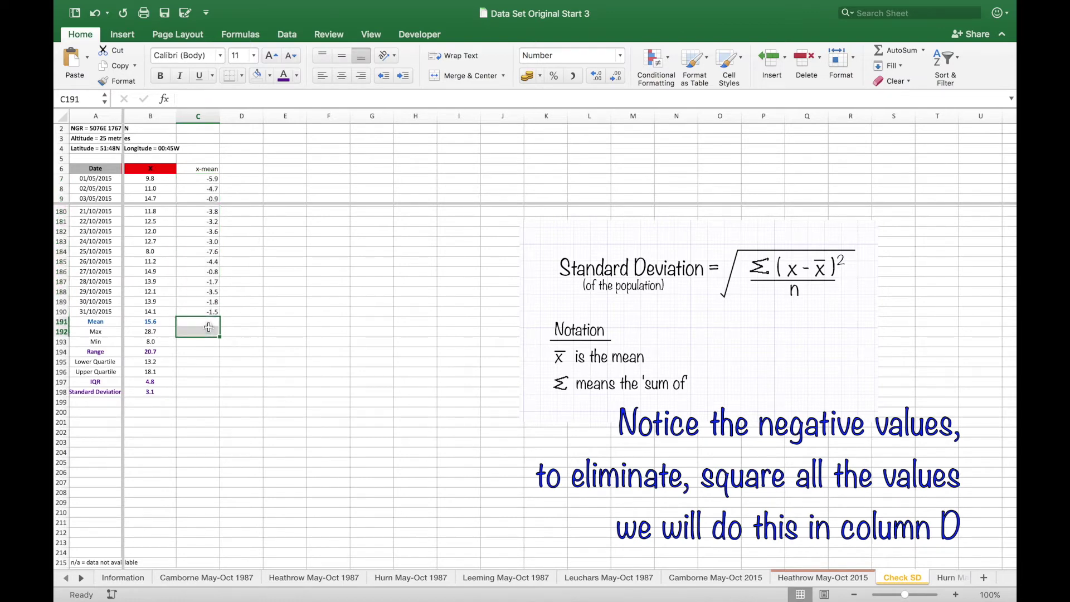
left_click_drag(209, 322, 209, 332)
scroll(217, 189, "down", 3)
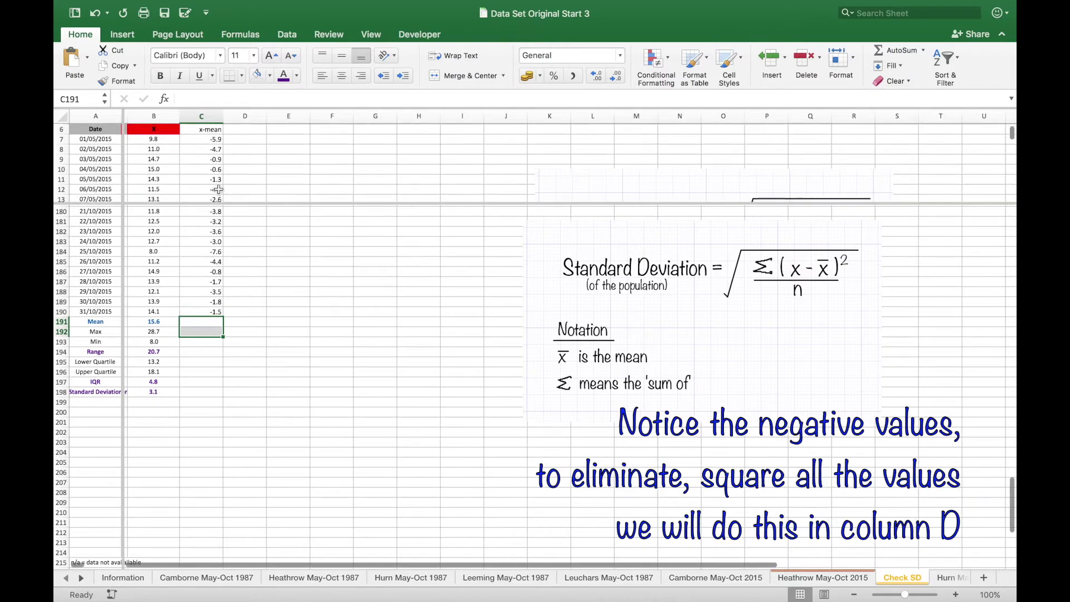
scroll(218, 189, "down", 3)
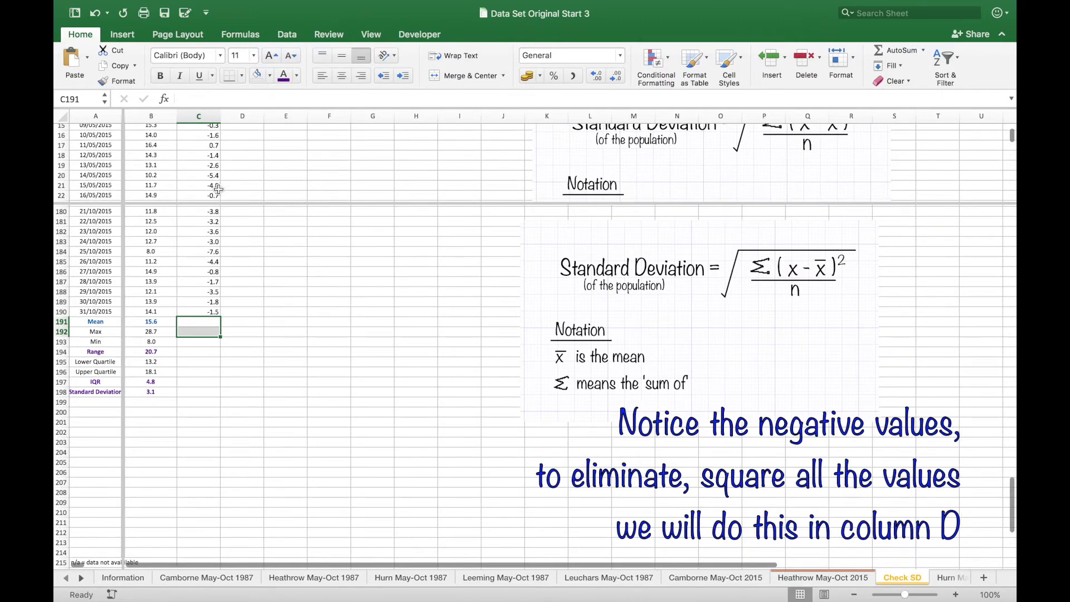
scroll(206, 155, "up", 4)
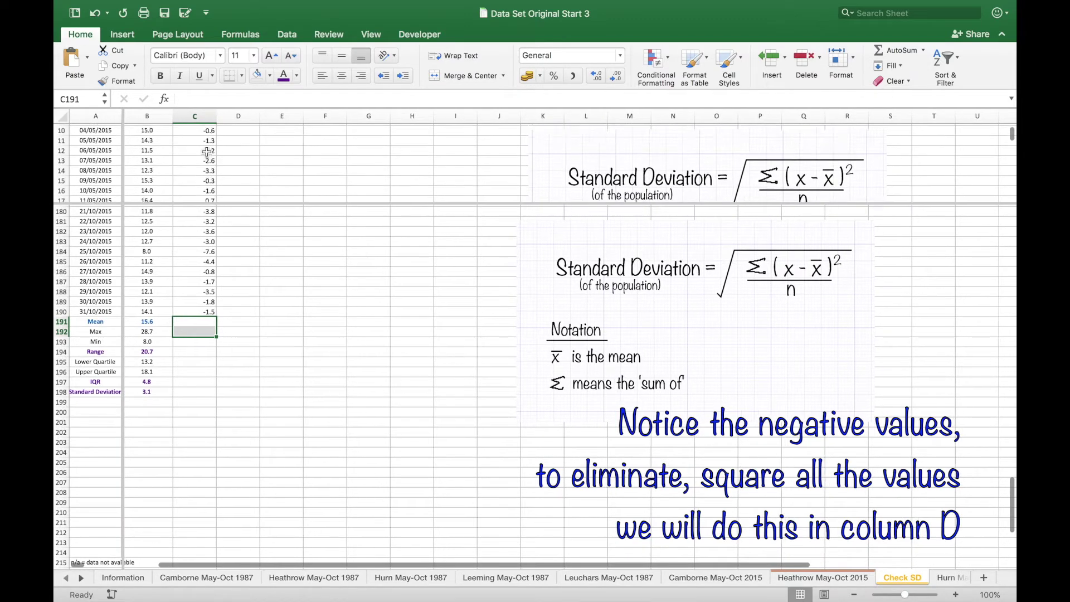
scroll(207, 152, "up", 2)
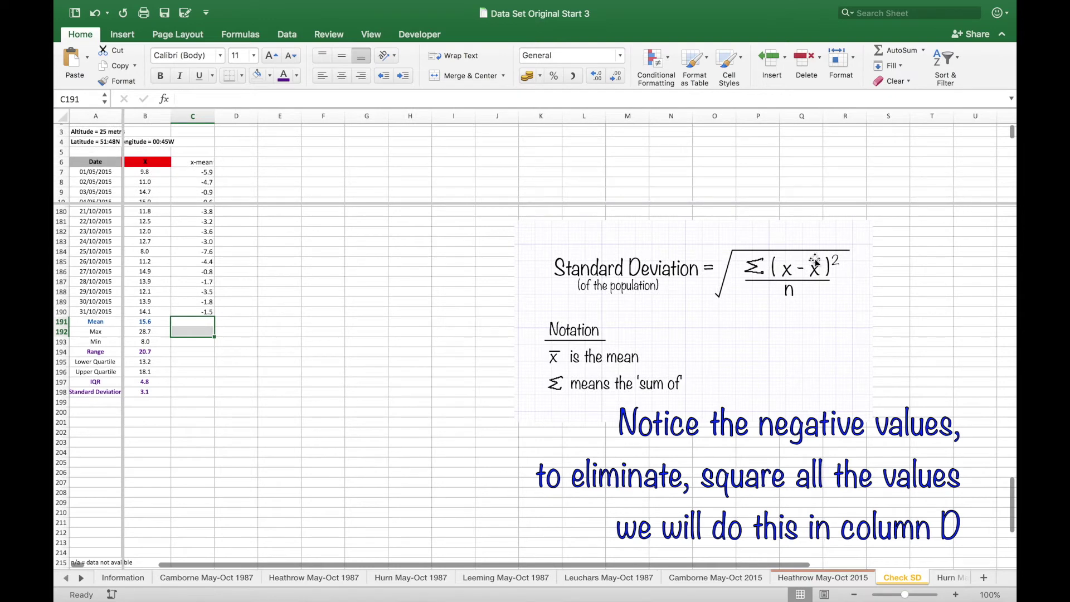
Enter the D6 heading (x-mean)2 with the 2 formatted as superscript
left_click(241, 163)
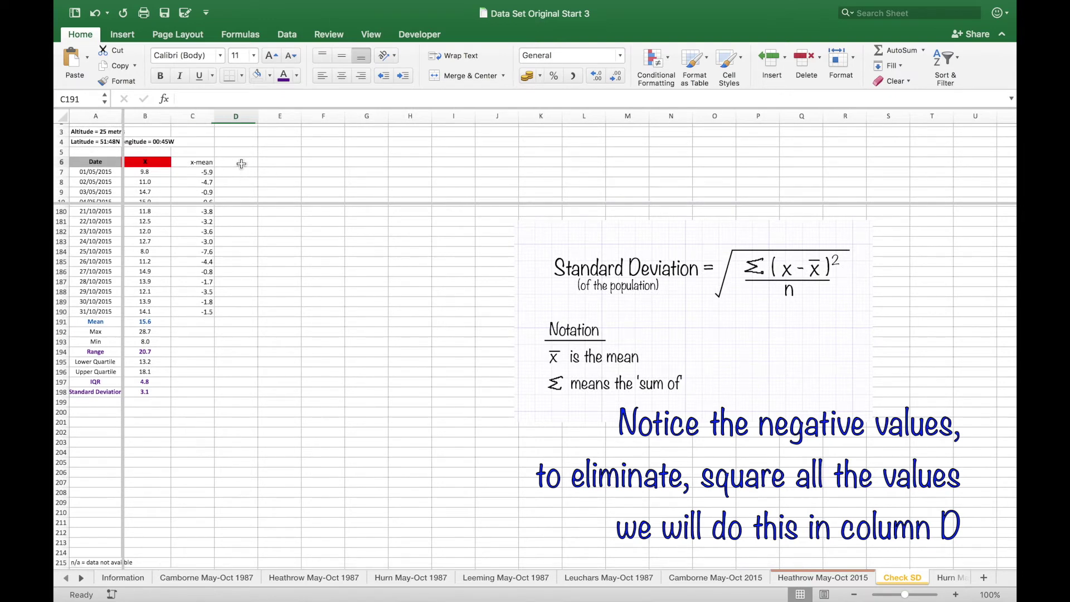
type("(")
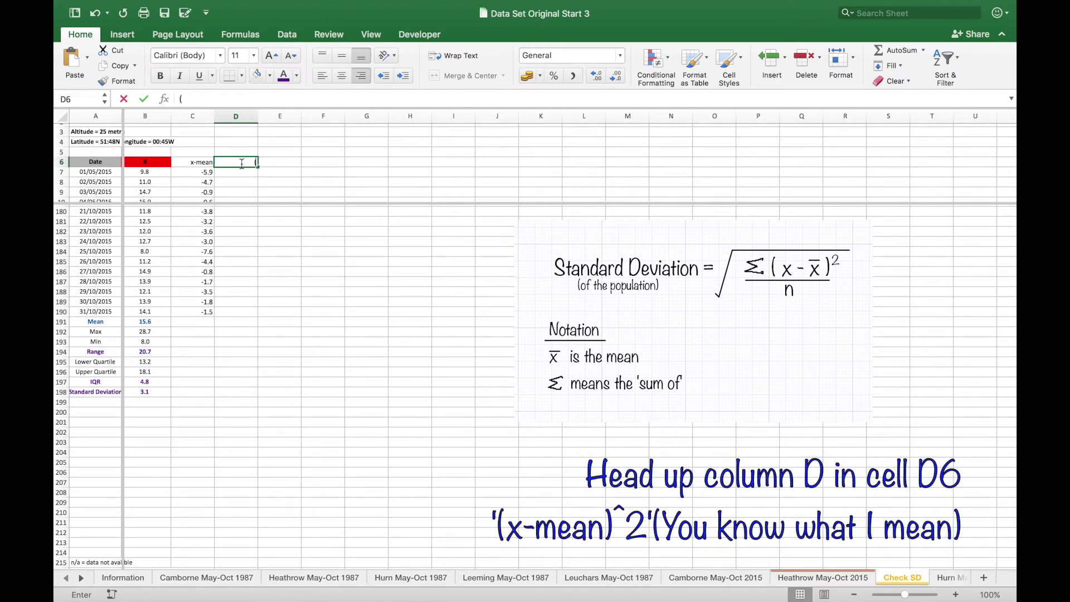
type("x-")
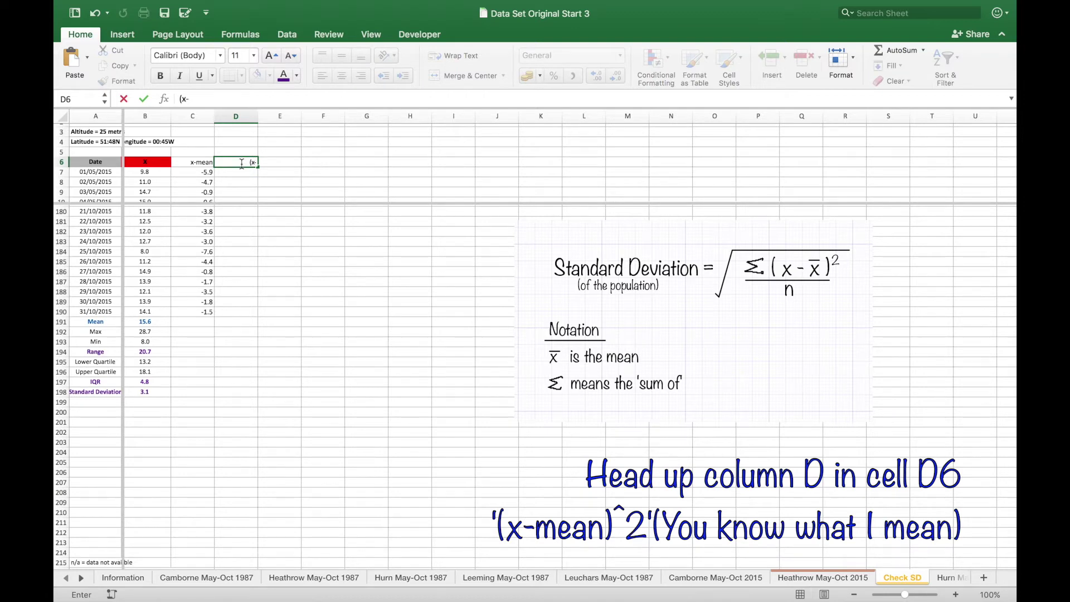
type("mean")
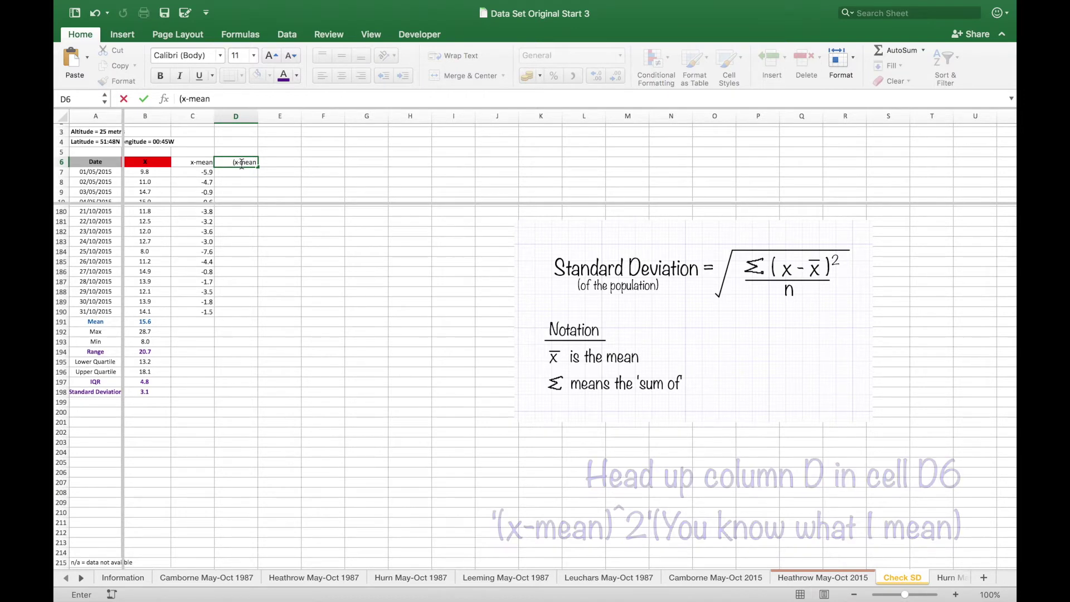
type(")")
left_click(217, 100)
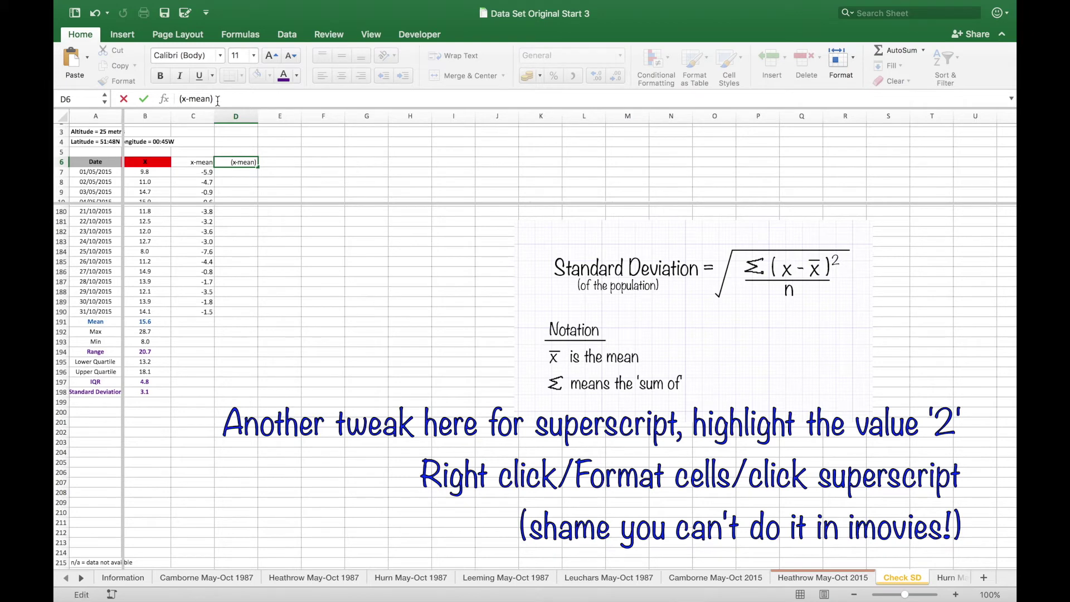
type("2")
right_click(219, 99)
left_click(245, 186)
left_click(102, 247)
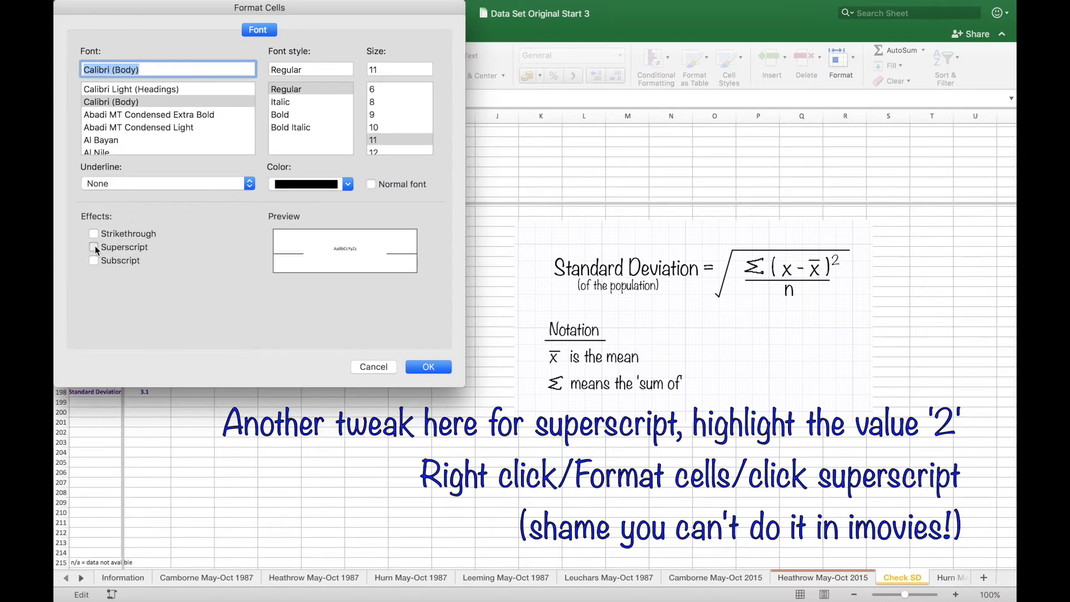
left_click(427, 367)
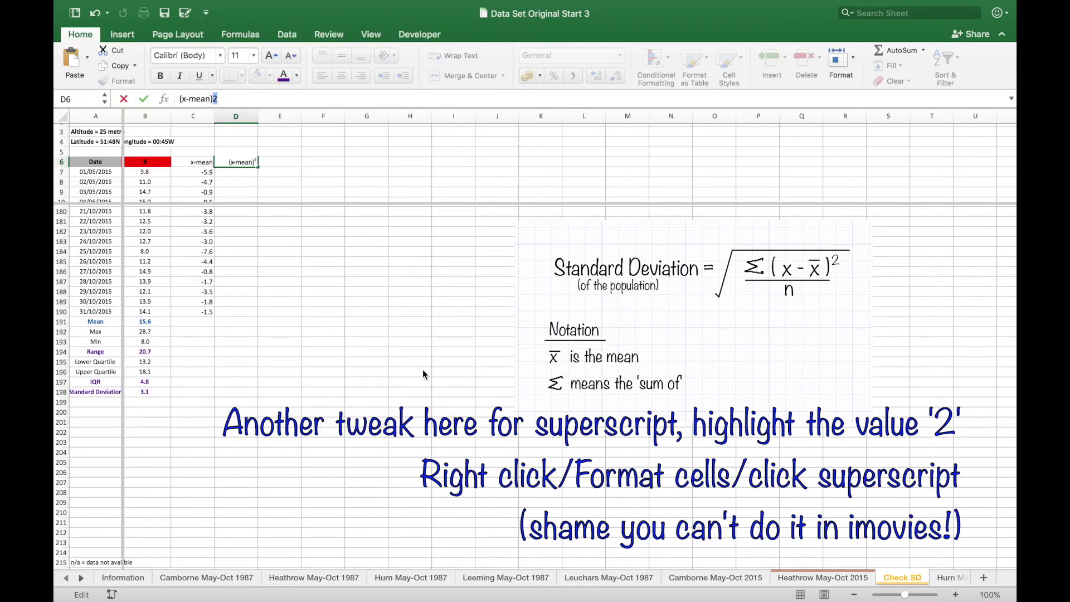
left_click(239, 173)
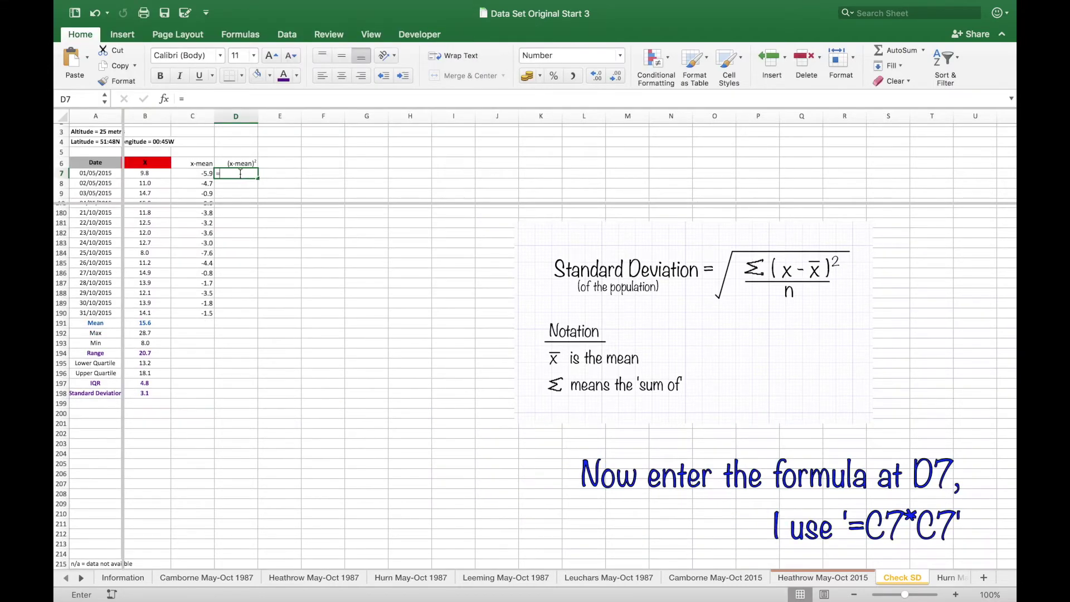
Enter =C7*C7 in D7 to square the first deviation
type("=")
left_click(199, 173)
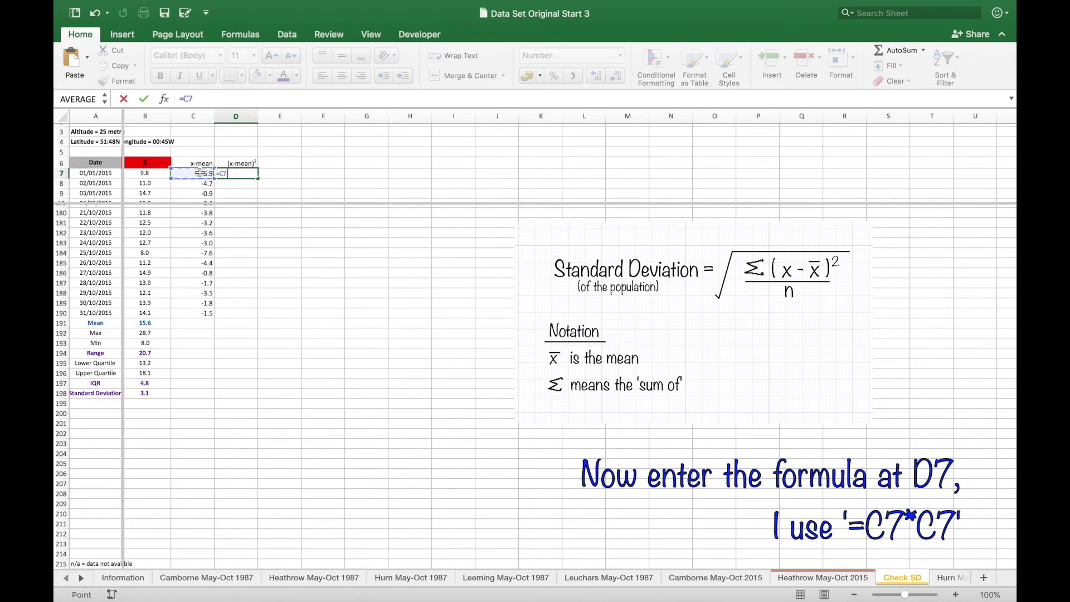
type("*")
left_click(200, 173)
key("Return")
Fill the squaring formula down from D7 through D190
left_click(242, 173)
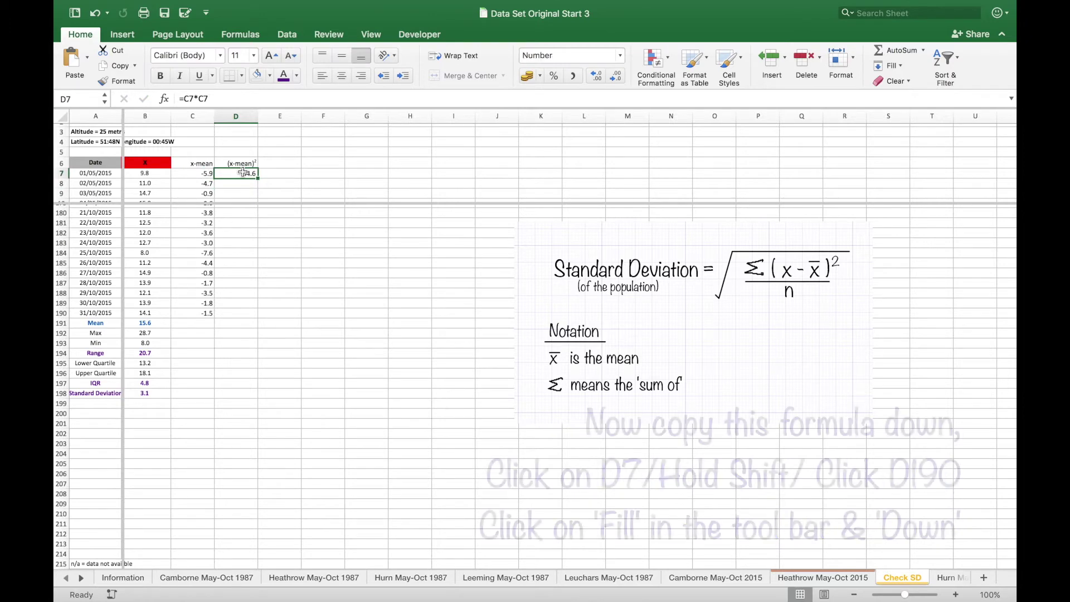
left_click(245, 312, "shift")
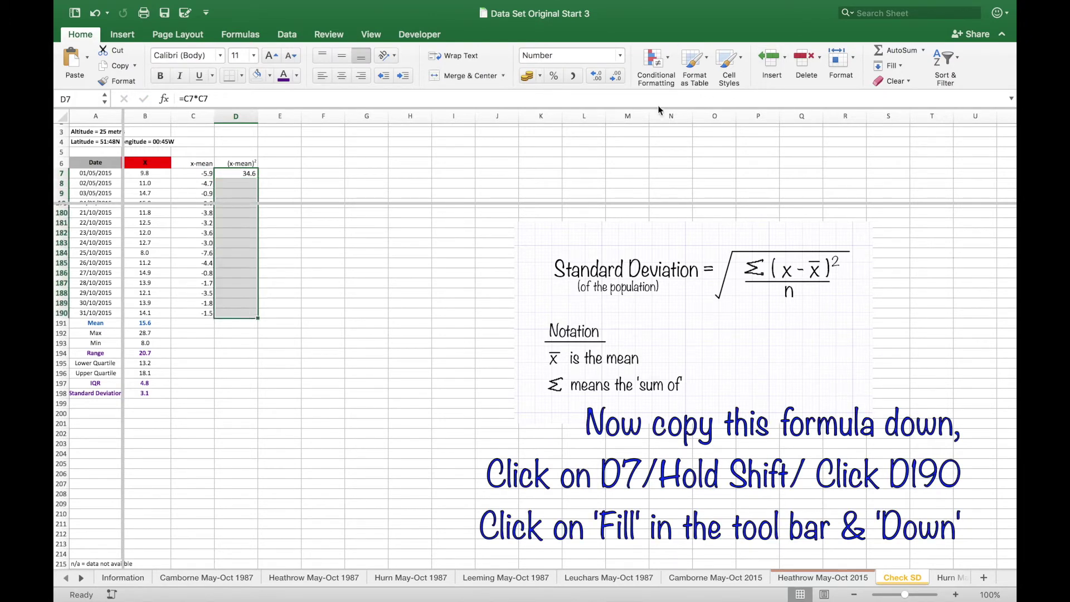
left_click(889, 65)
left_click(904, 85)
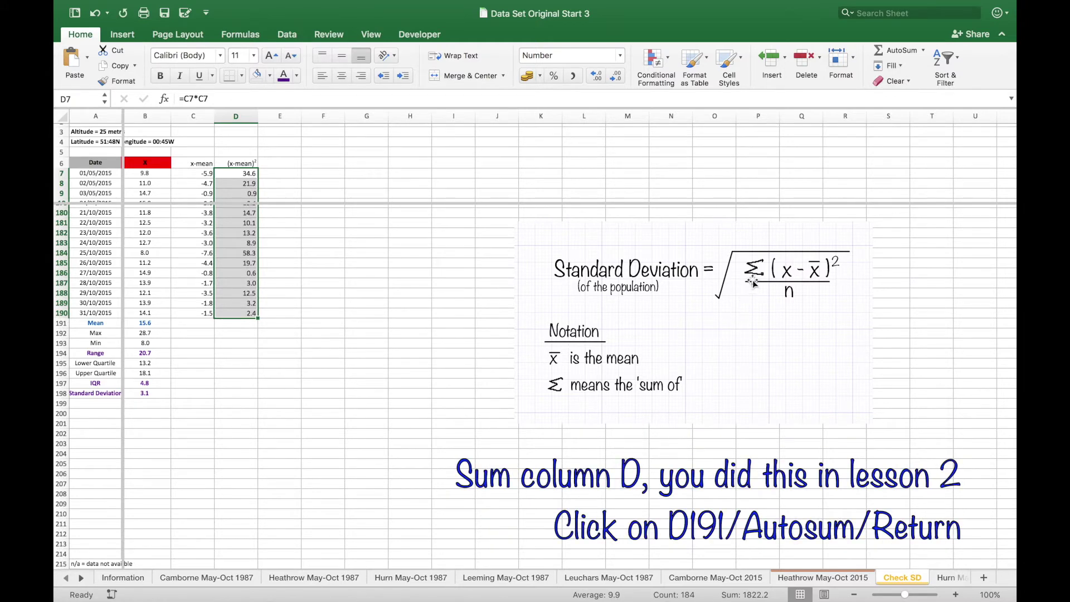
left_click(237, 323)
Total the squared deviations in D191 (1822.2) and divide that by 184 in D192 (9.9)
left_click(898, 50)
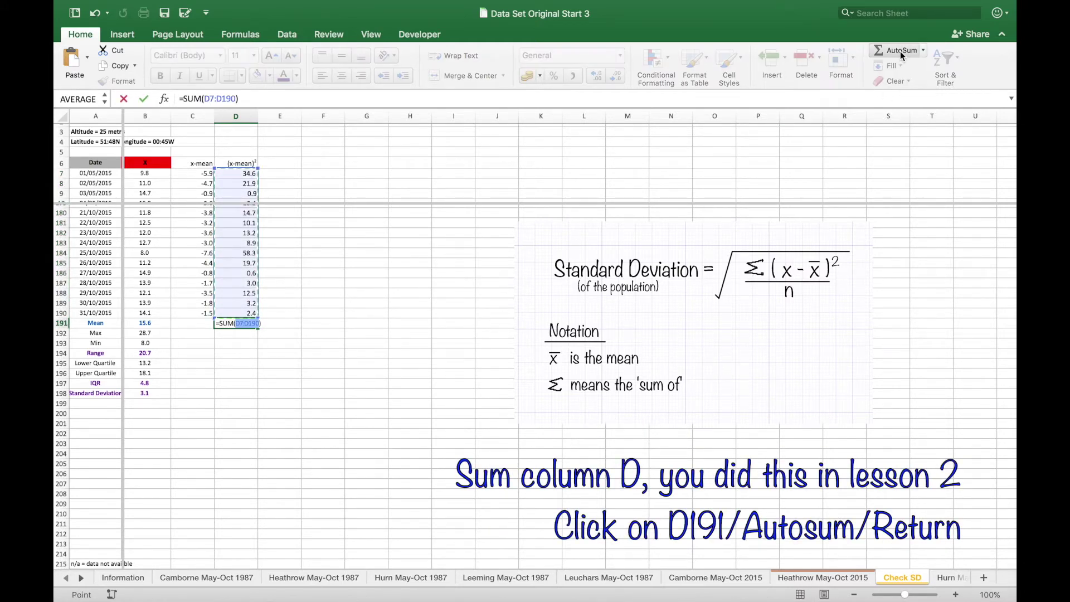
key("Return")
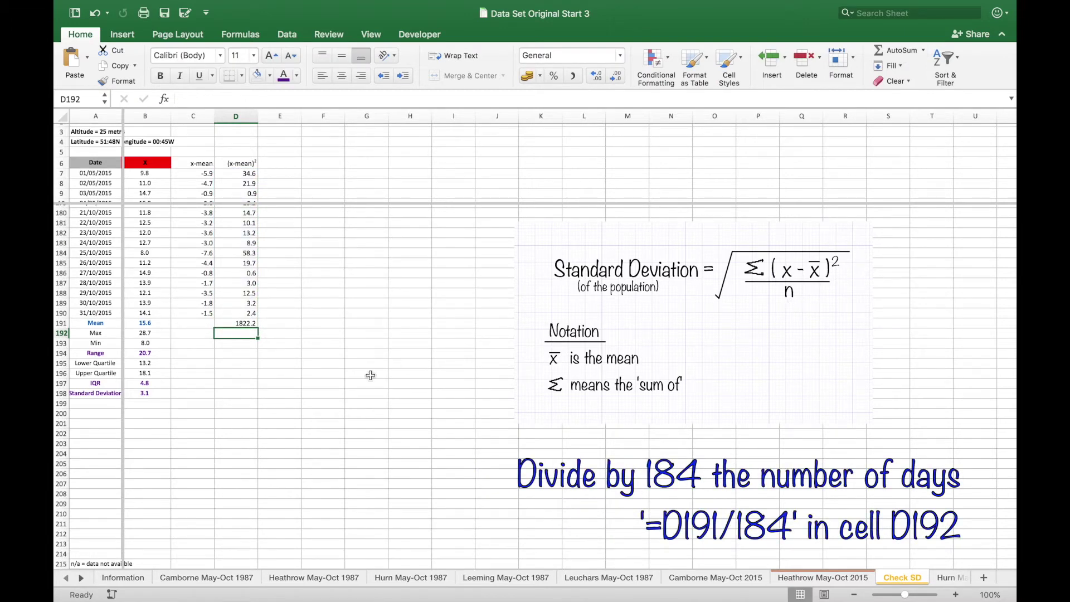
type("=")
left_click(228, 323)
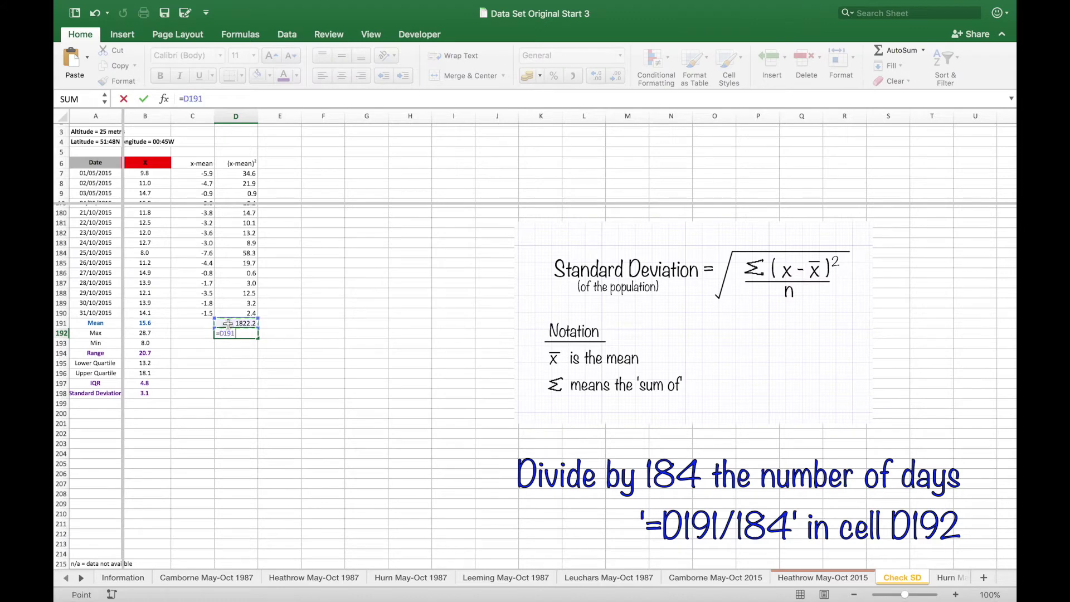
type("/184")
key("Return")
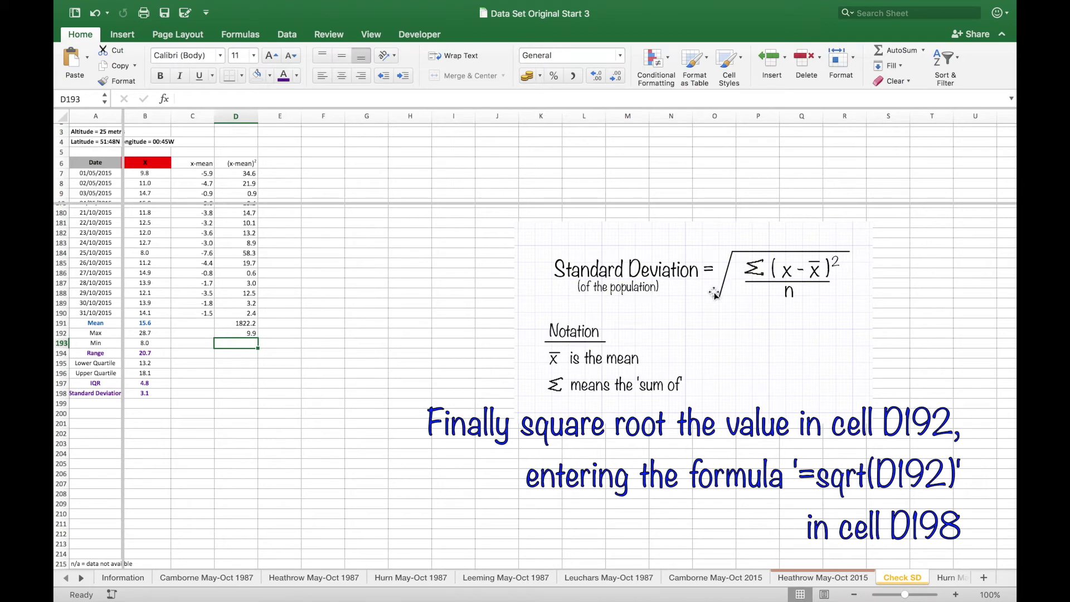
Enter =SQRT(D192) in D198, returning 3.1
double_click(235, 394)
type("=sq")
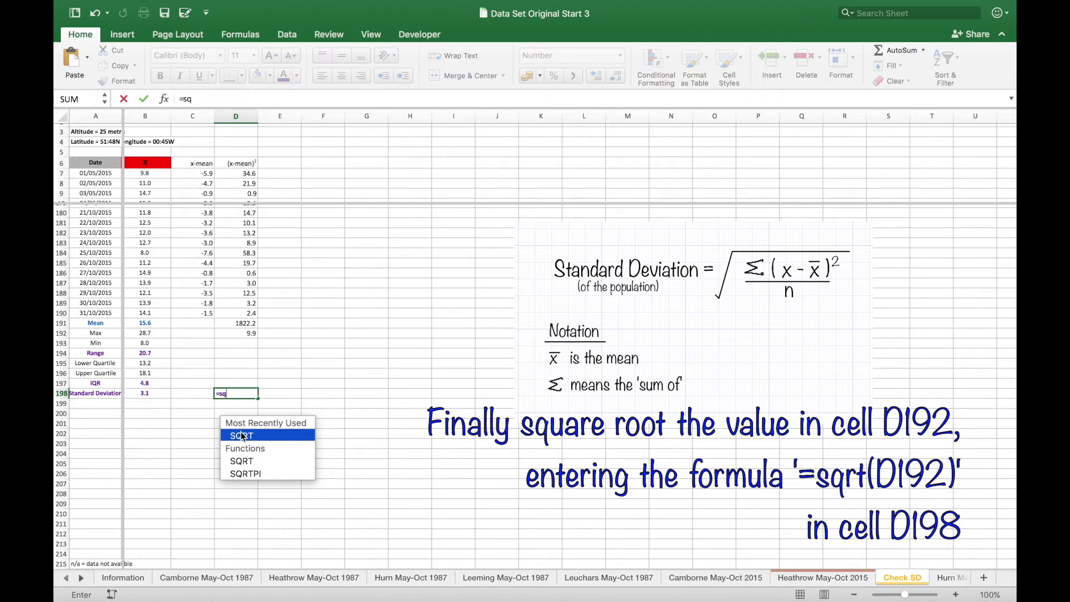
double_click(243, 436)
left_click(240, 333)
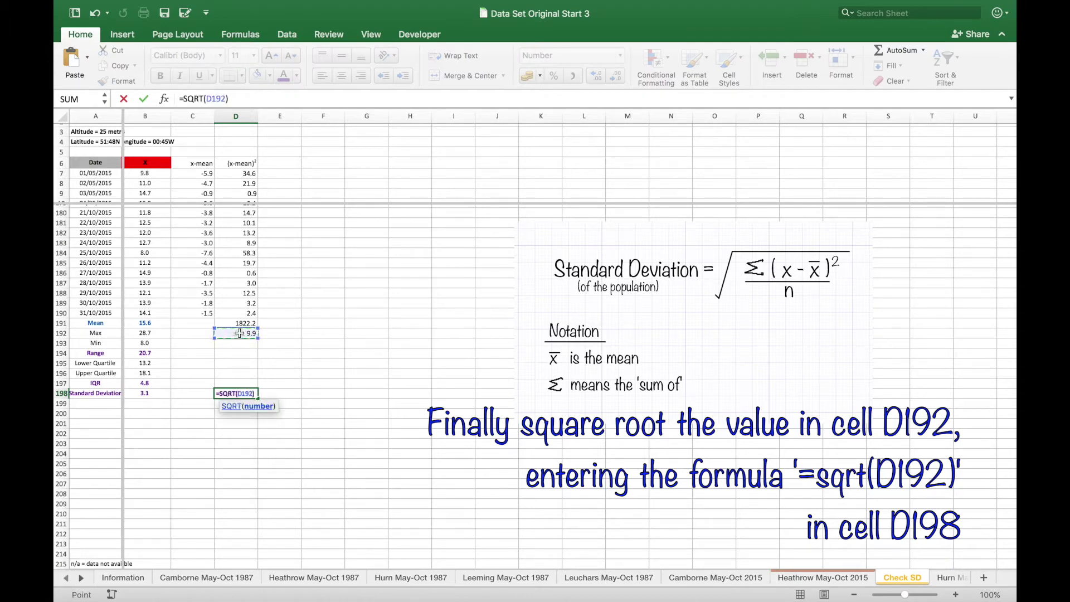
key("Return")
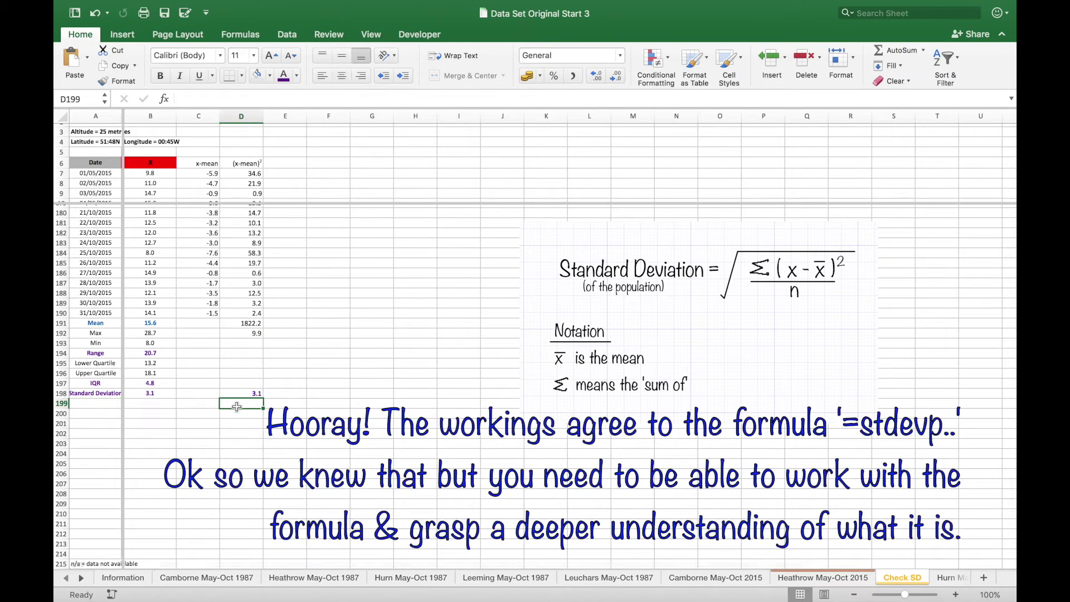
Type the note Fantastic! in E198 beside the 3.1 result
left_click(294, 394)
type("Fa")
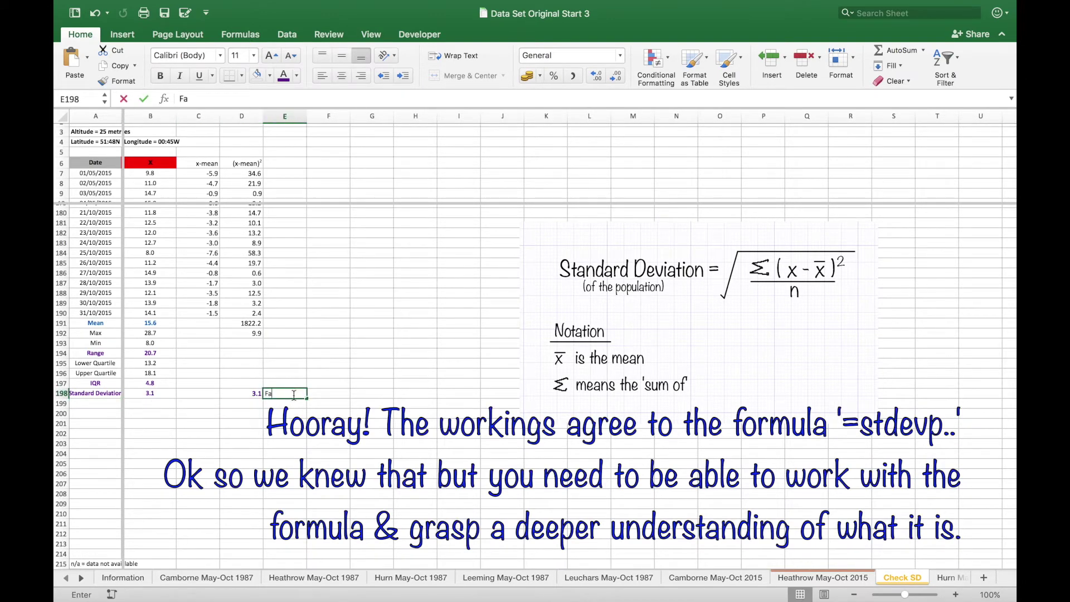
type("ntastic!")
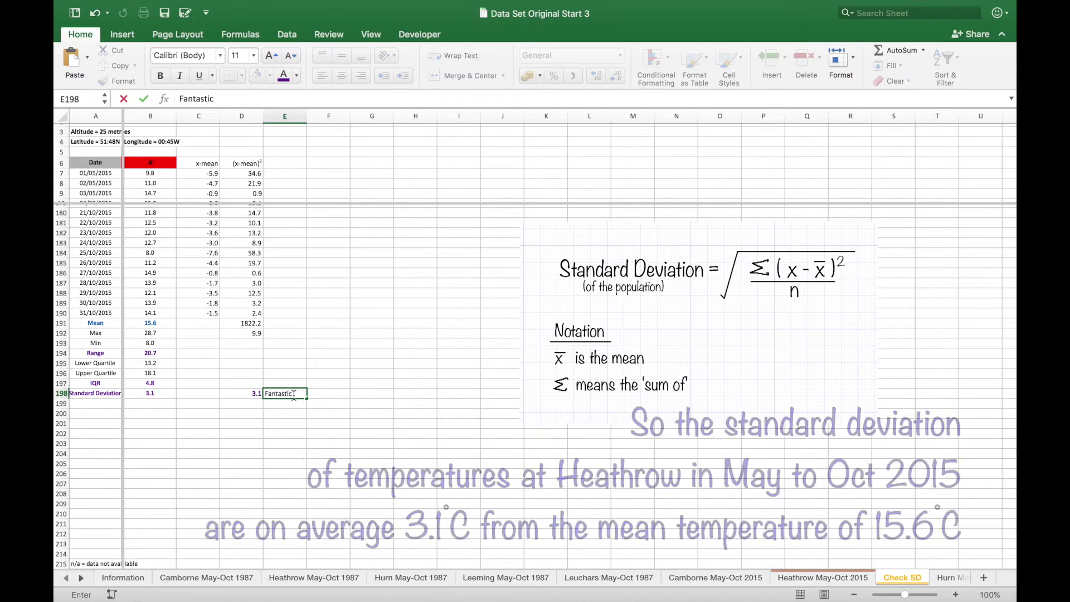
left_click(291, 410)
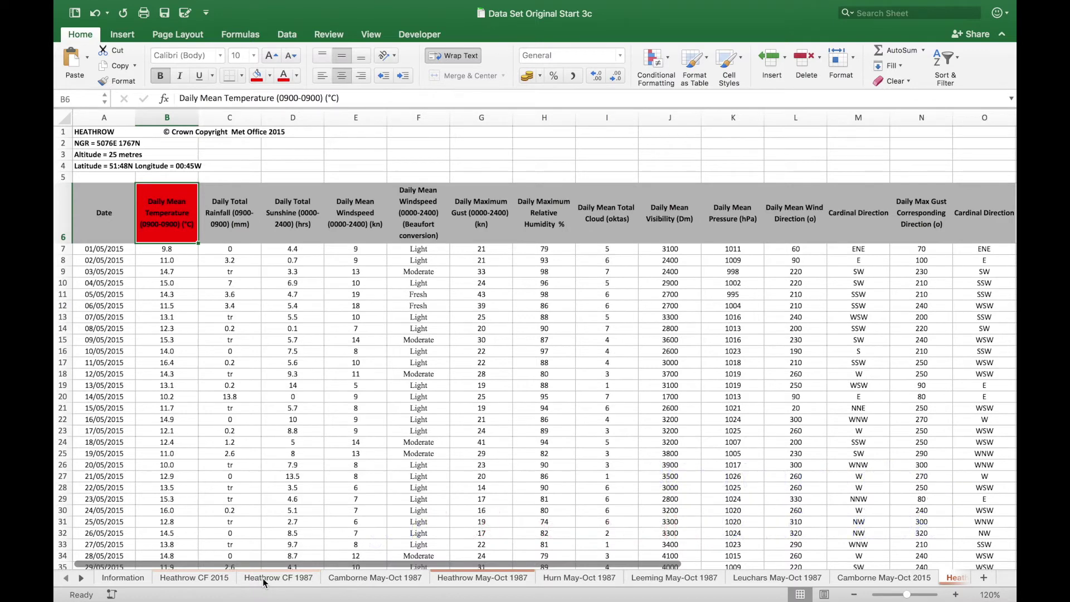
Copy column B of Heathrow May-Oct 1987 into column A of Heathrow CF 1987
left_click(467, 579)
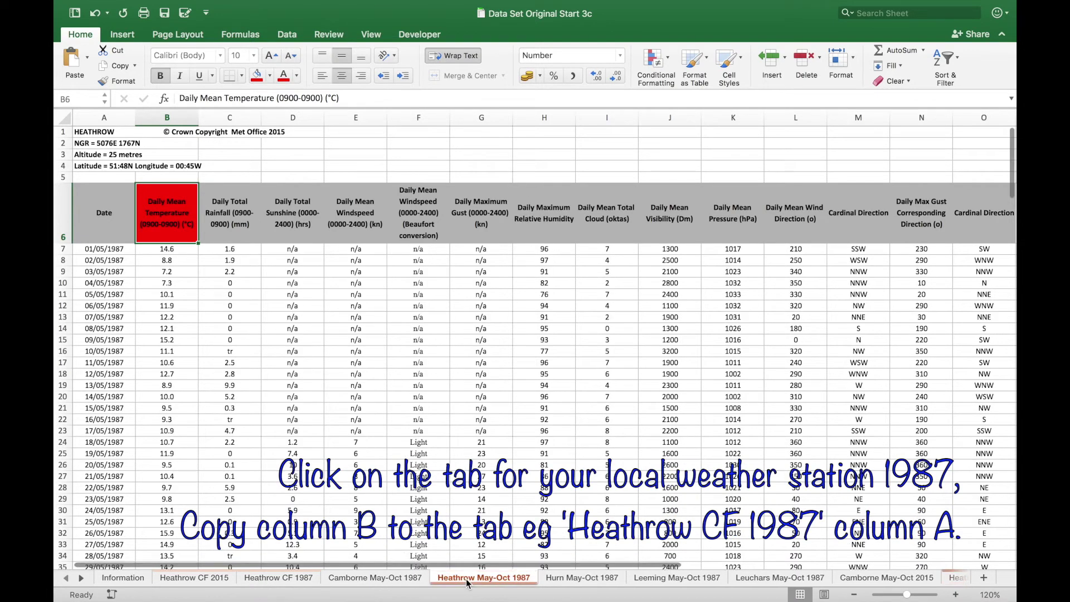
left_click(167, 117)
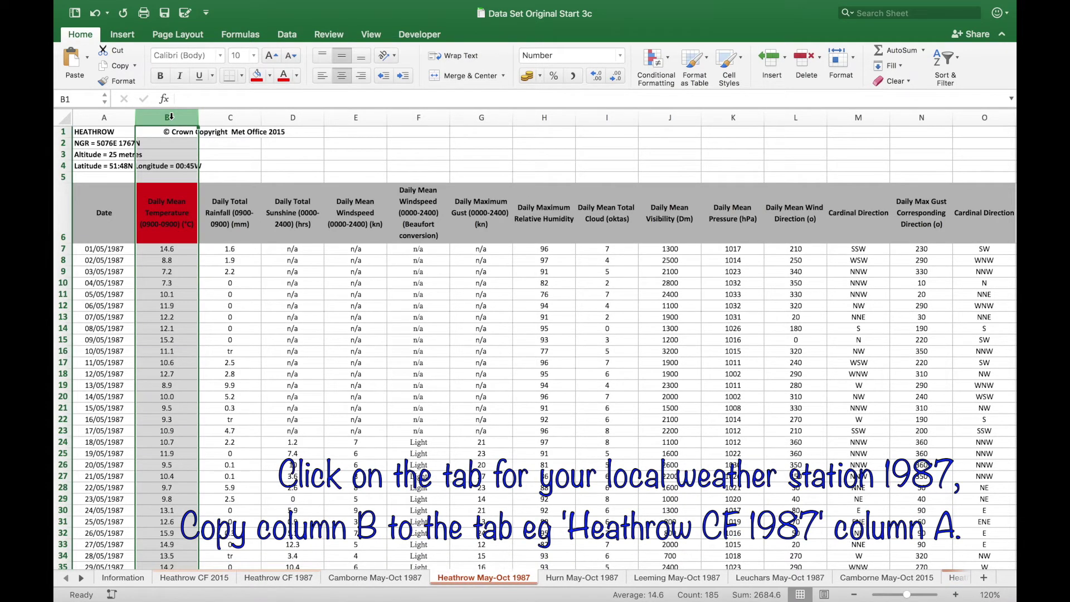
key("super+c")
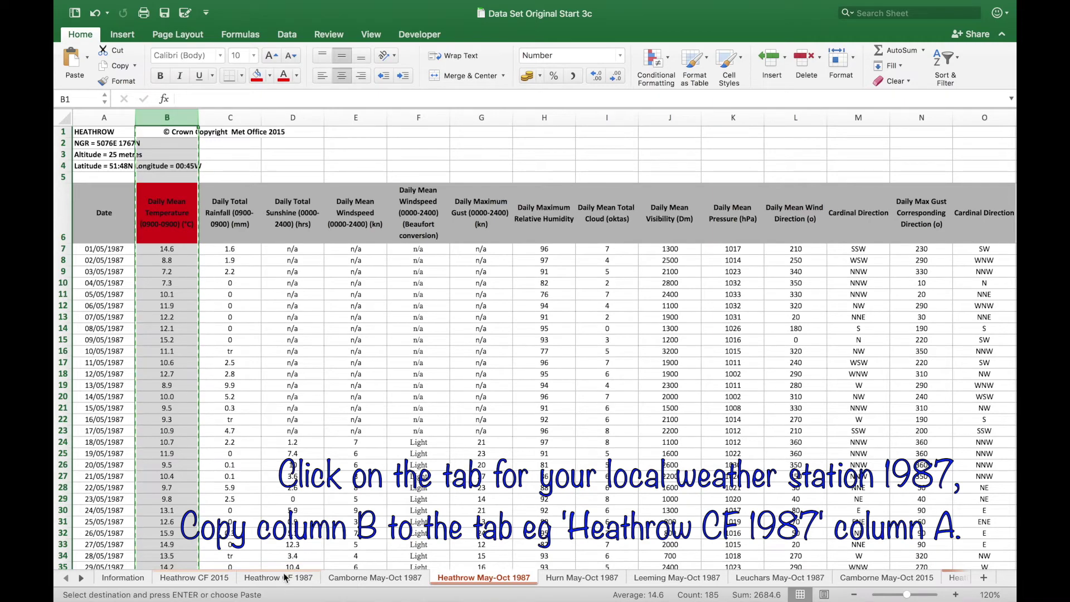
left_click(281, 583)
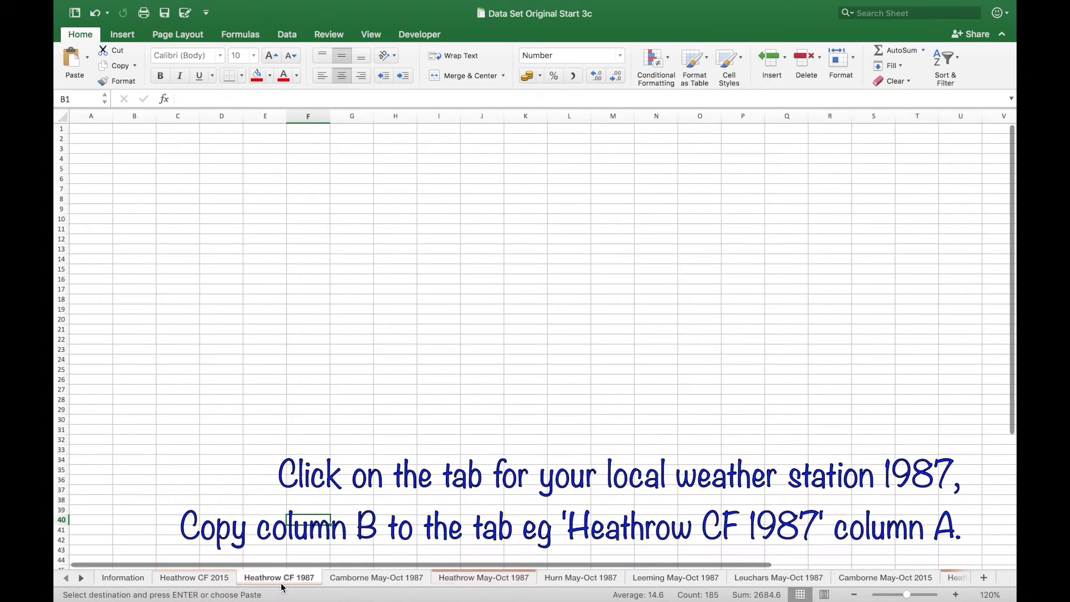
left_click(101, 115)
key("super+v")
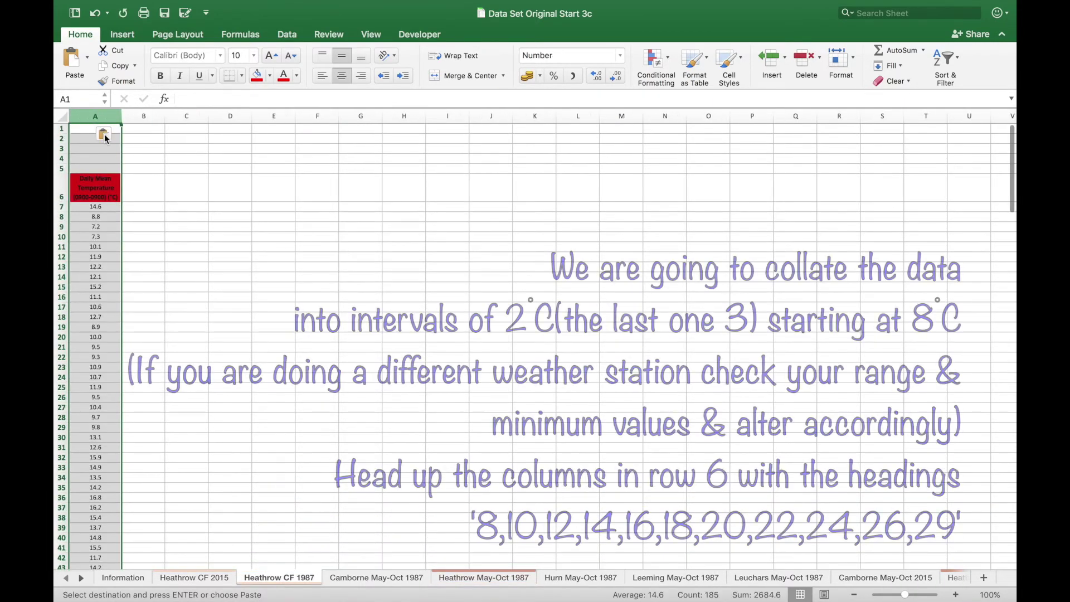
Enter the first interval heading 8 in B6
left_click(134, 187)
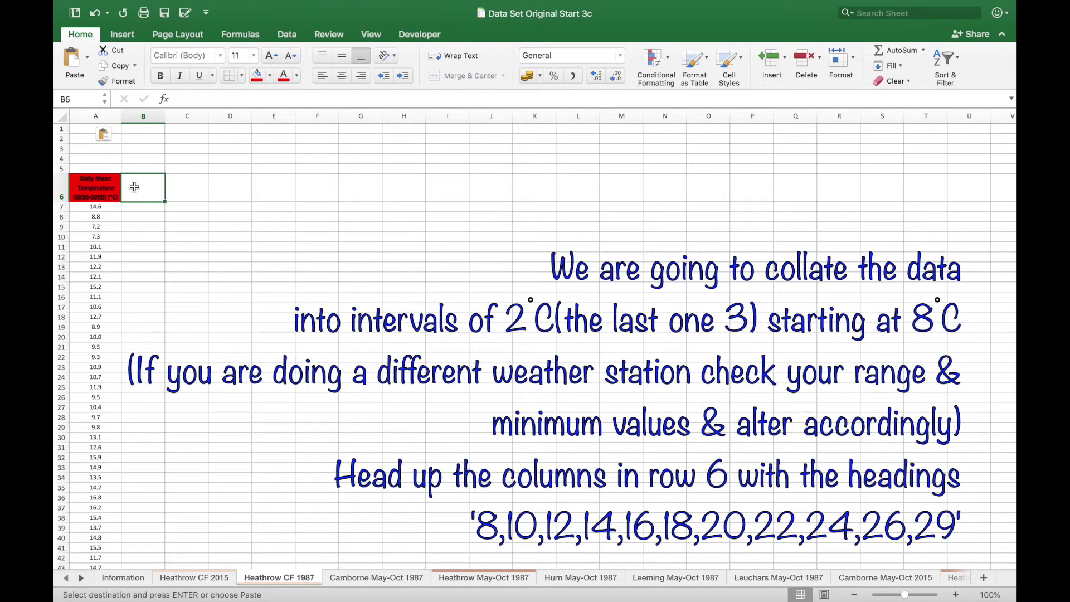
type("8")
key("Tab")
Add heading 10 in C6 and enter =IF(AND(A7<=8,A7>6),1,0) in B7
type("10")
key("Tab")
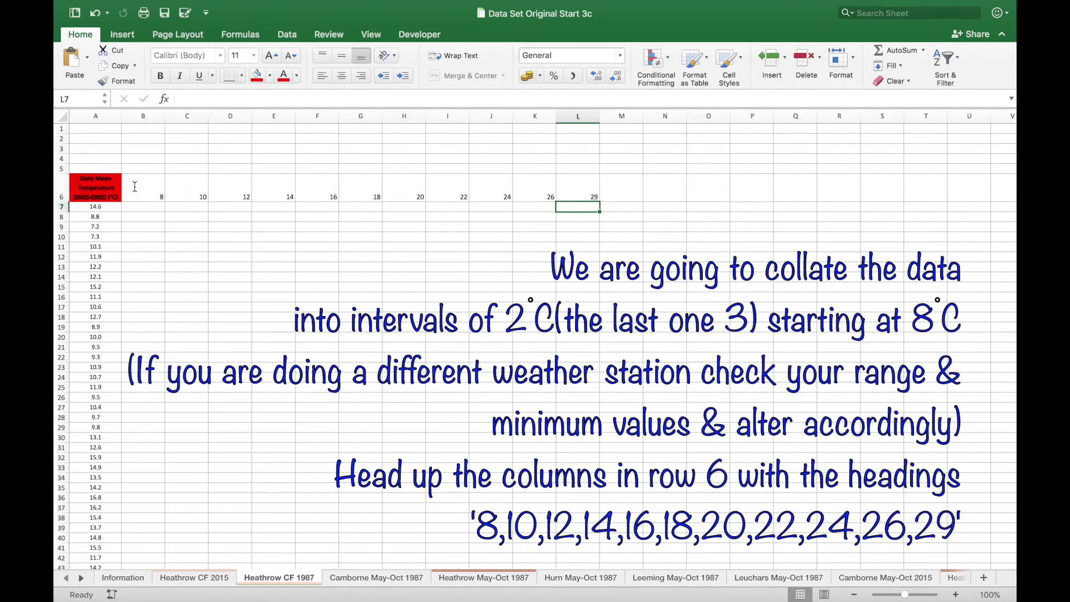
left_click(148, 209)
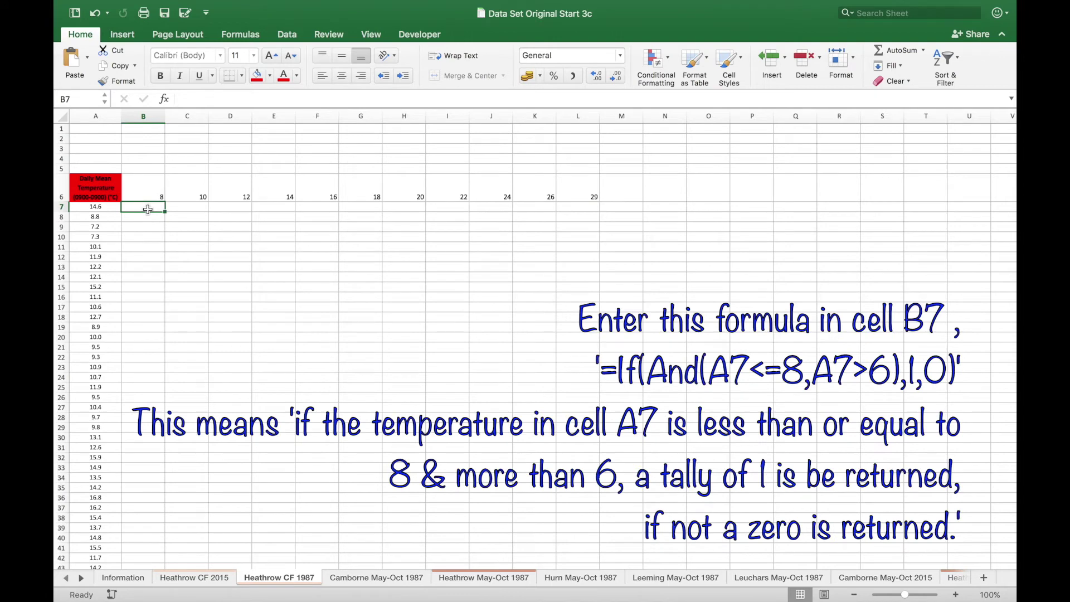
type("=if(and")
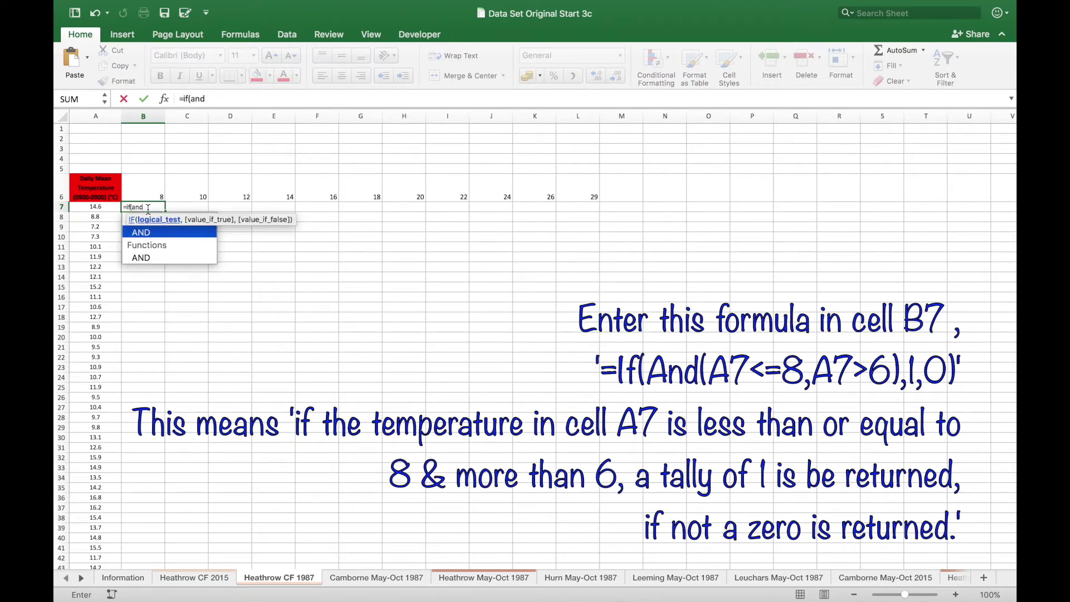
type("(a7<=")
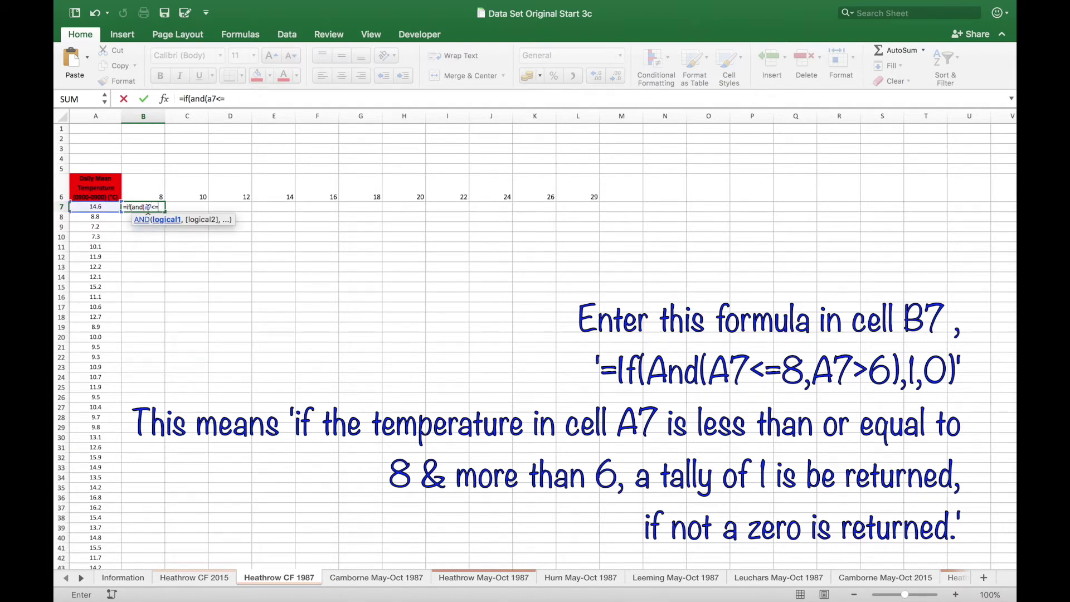
type("8,")
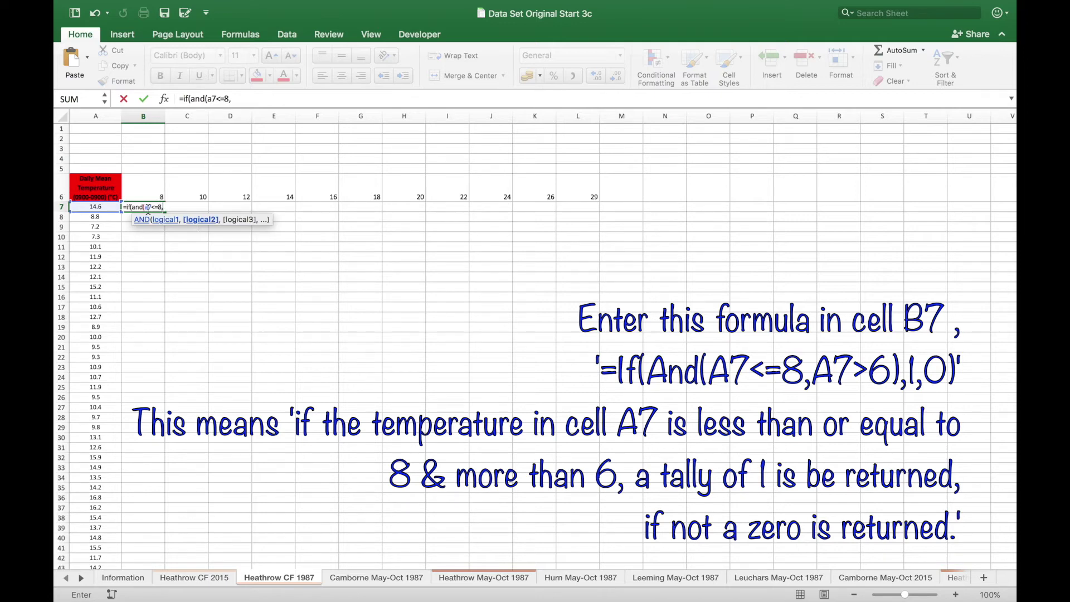
type("a7")
type(">6)")
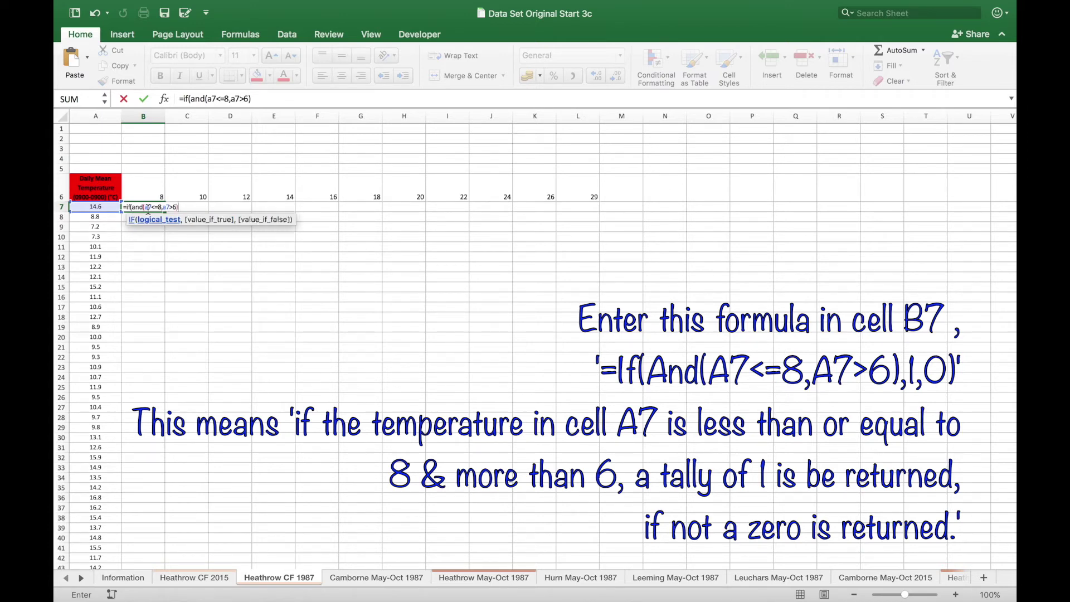
type(",1,")
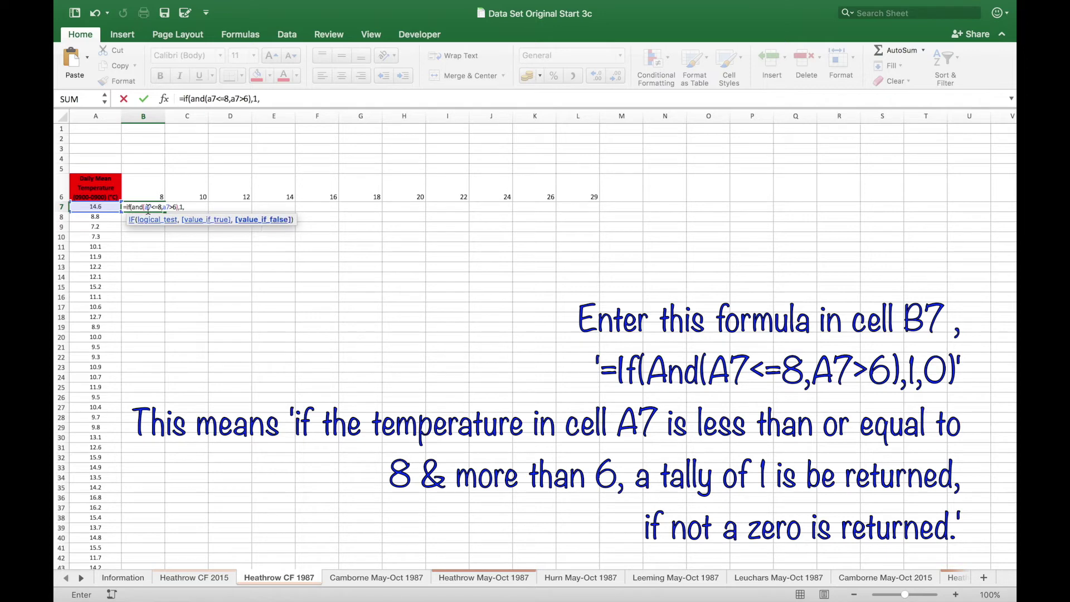
type("0)")
key("Return")
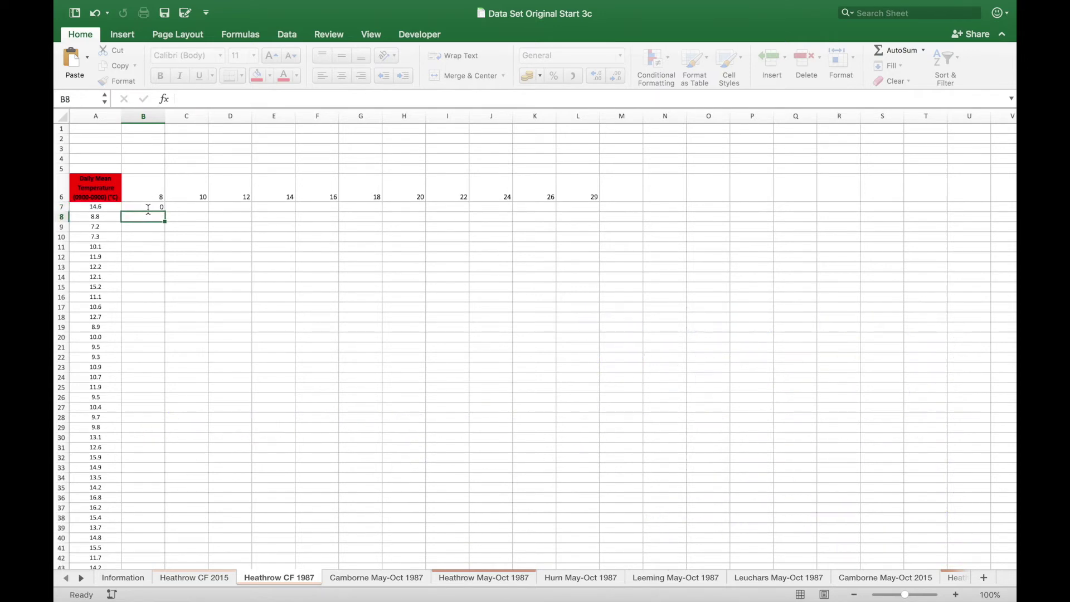
Copy B7's IF(AND) tally formula from the formula bar and paste it into C7
left_click(154, 206)
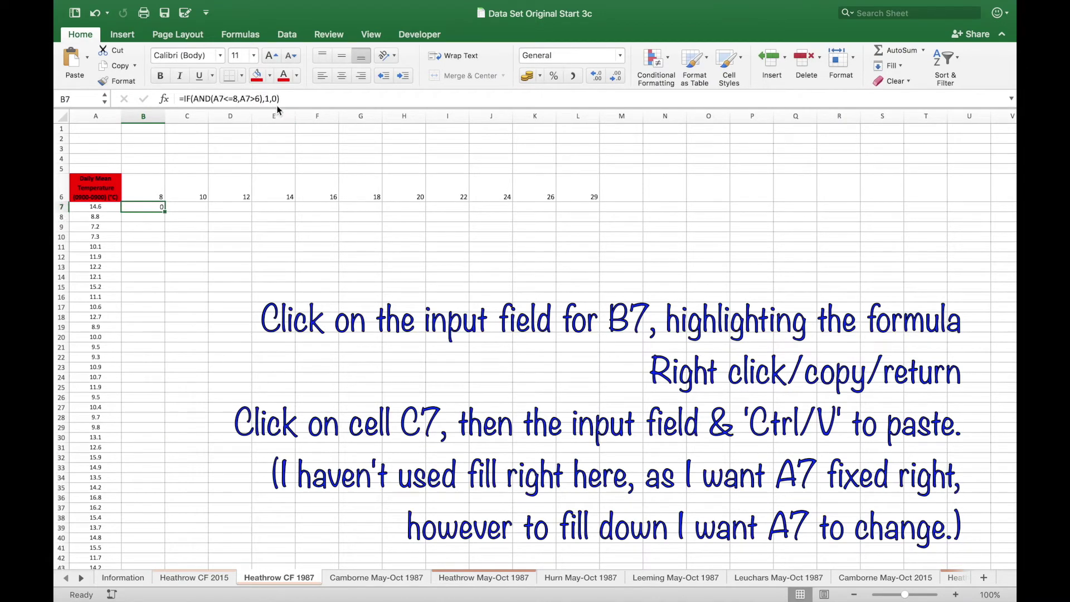
left_click_drag(281, 98, 174, 99)
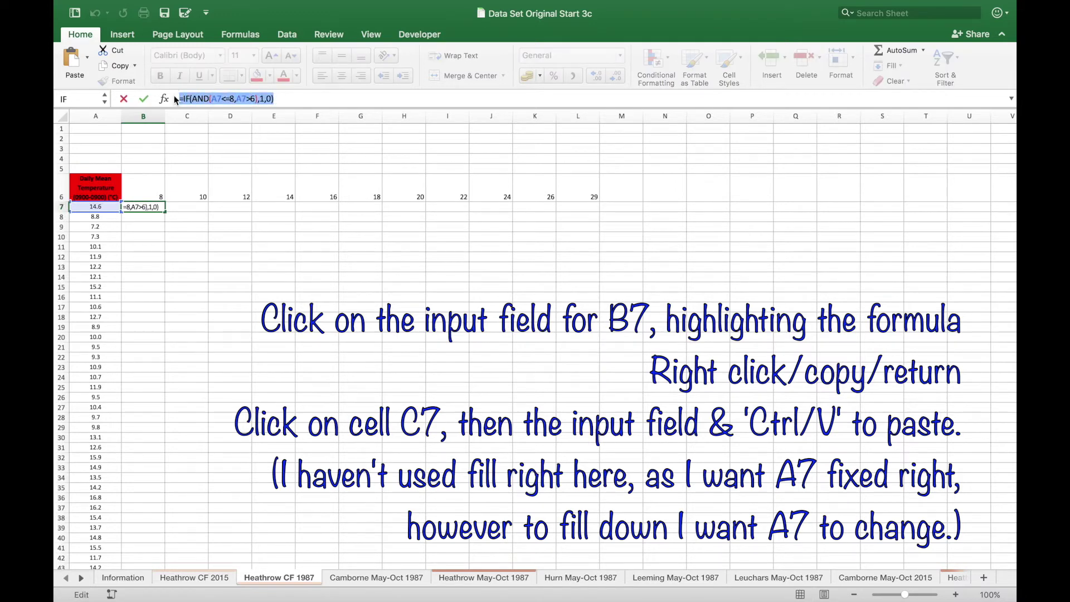
key("Return")
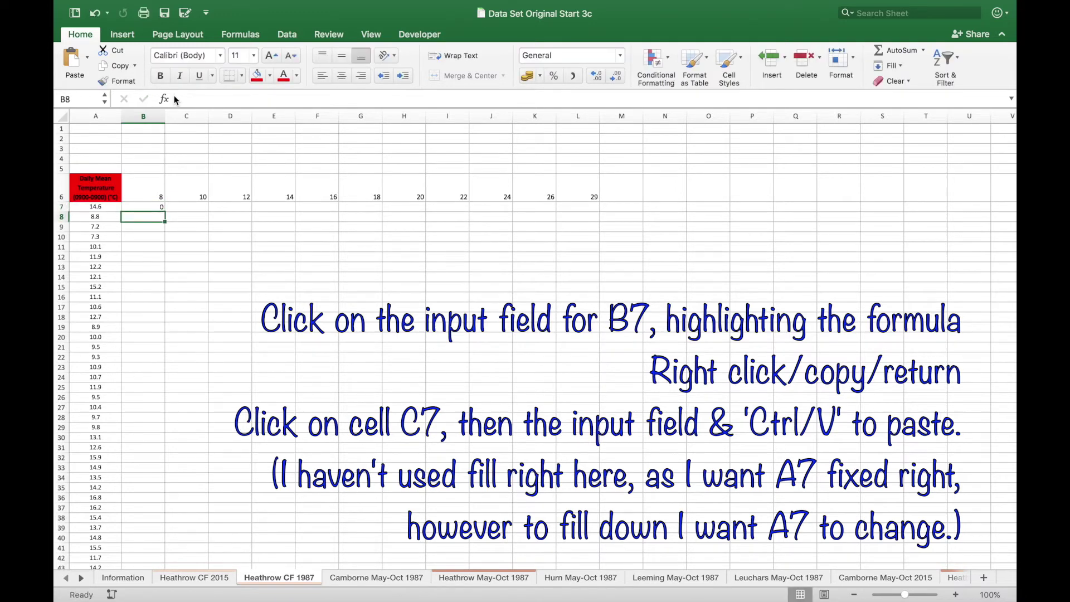
left_click(189, 205)
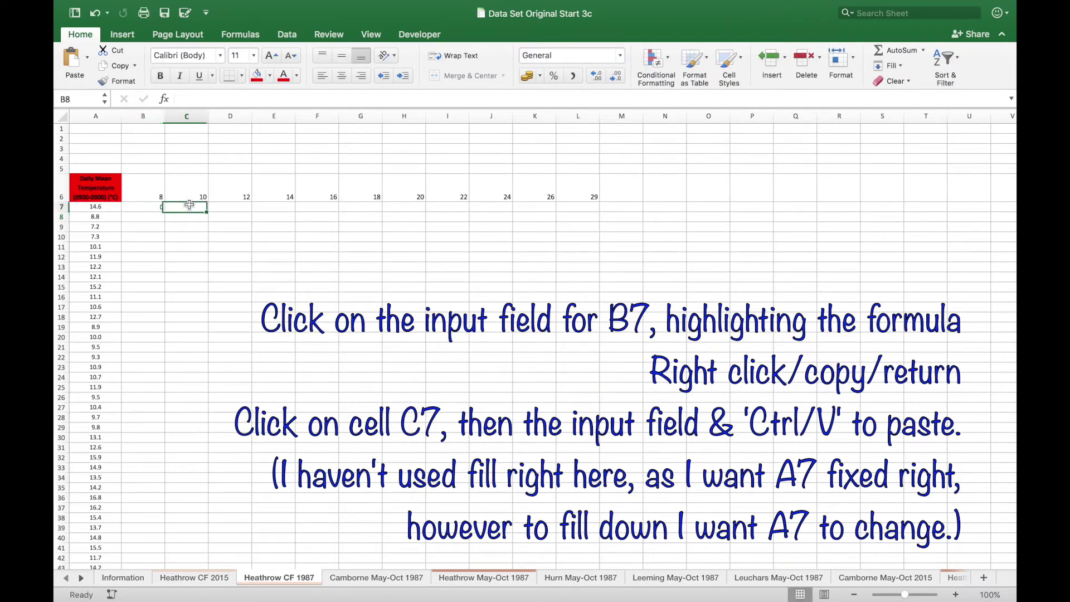
left_click(200, 100)
key("ctrl+v")
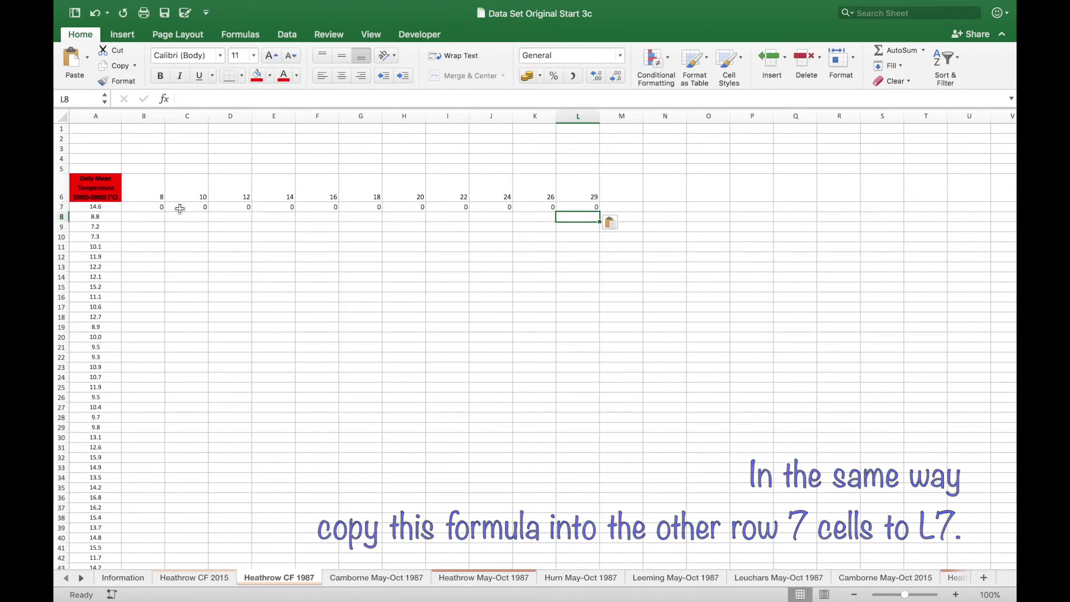
left_click(186, 207)
Change C7's band limits to upper 10 and lower 8
left_click(238, 98)
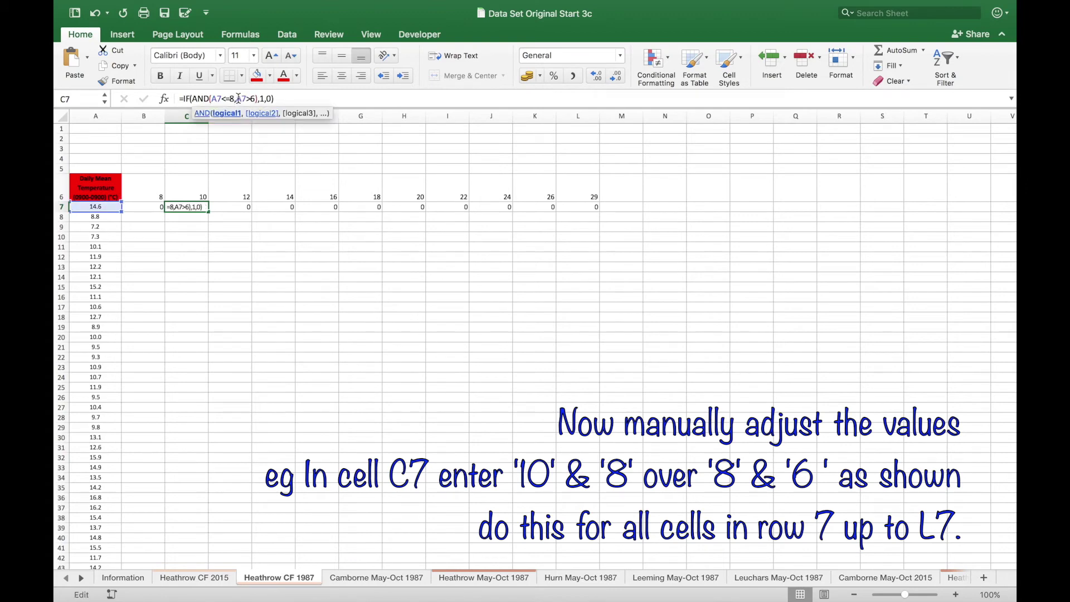
key("BackSpace")
type("10")
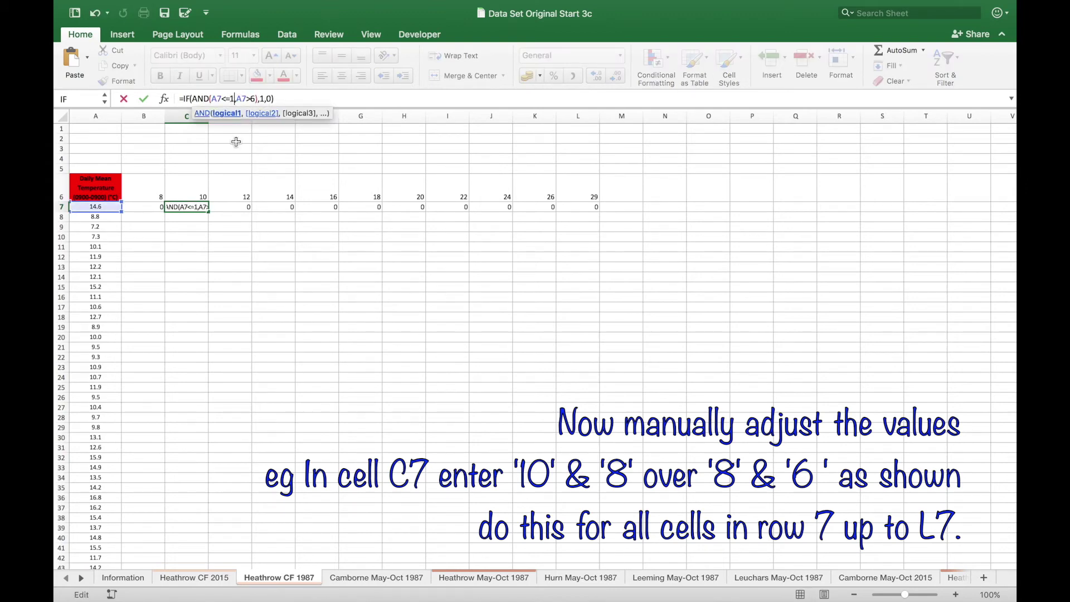
key("Right")
key("Right")
key("Right")
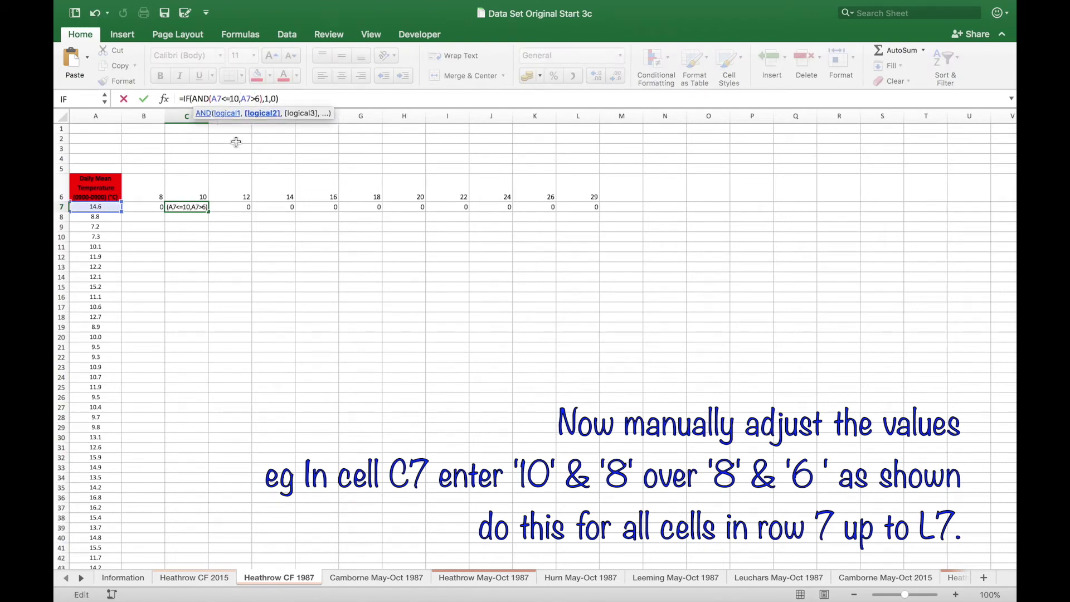
key("Right")
key("Right")
key("BackSpace")
type("8")
key("Return")
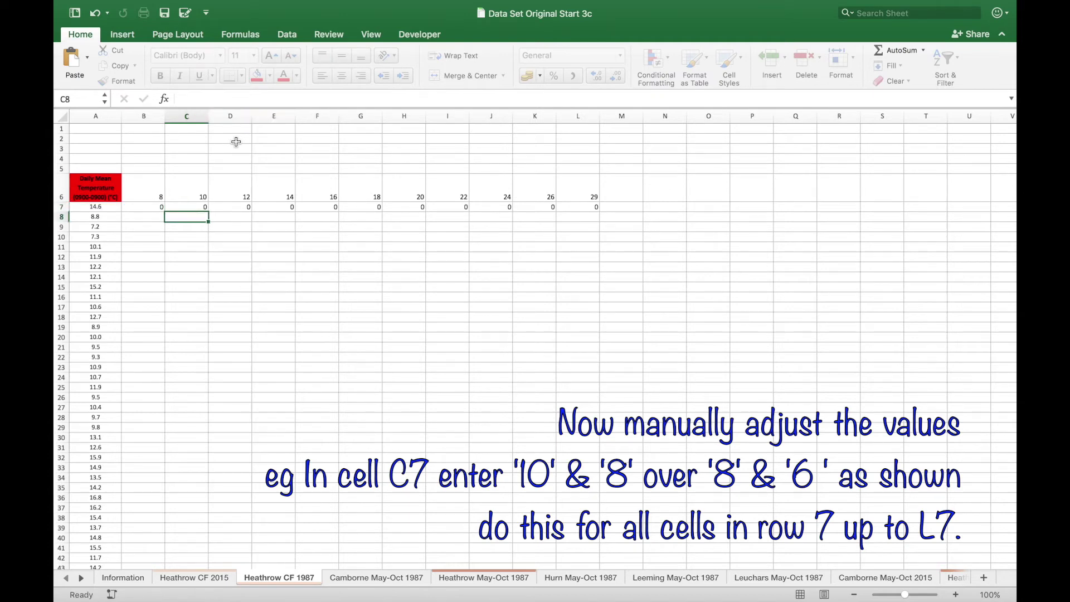
Change D7's band limits to upper 12 and lower 10
left_click(248, 205)
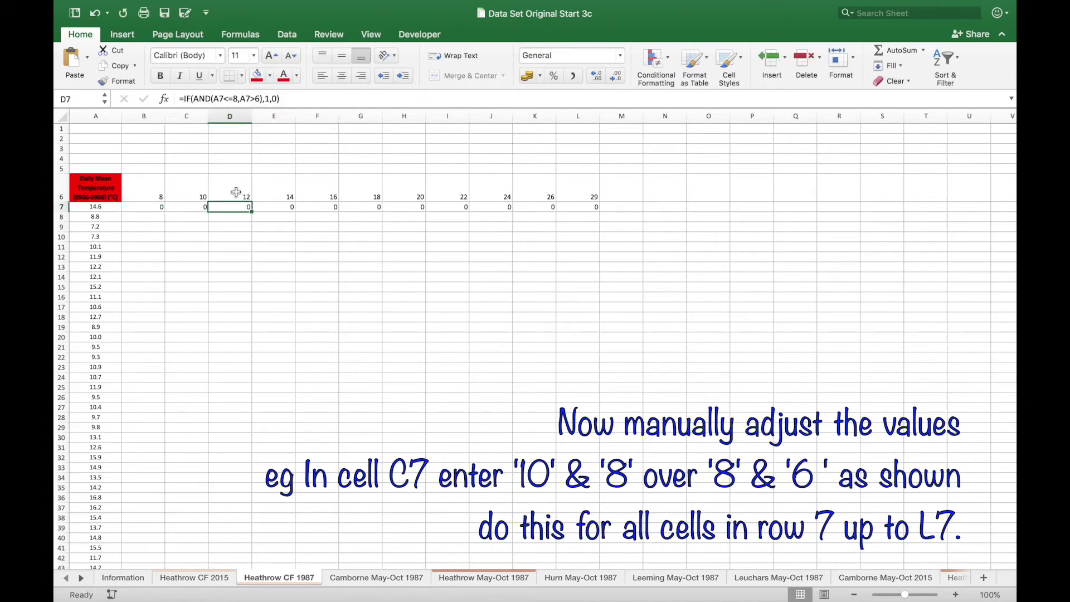
left_click(237, 103)
key("BackSpace")
type("12")
key("Right")
key("Right")
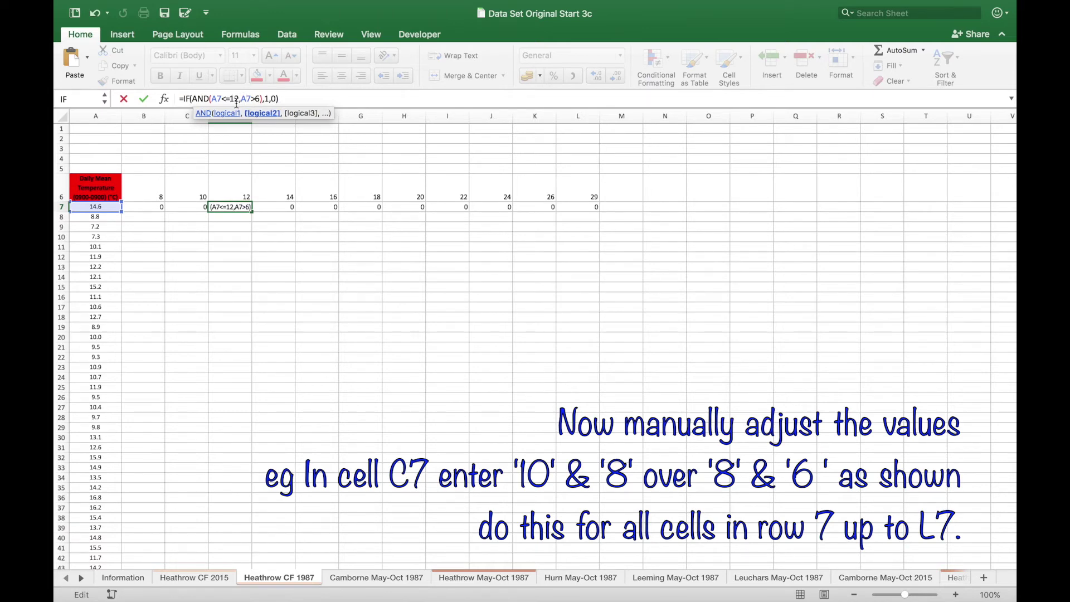
key("BackSpace")
type("10")
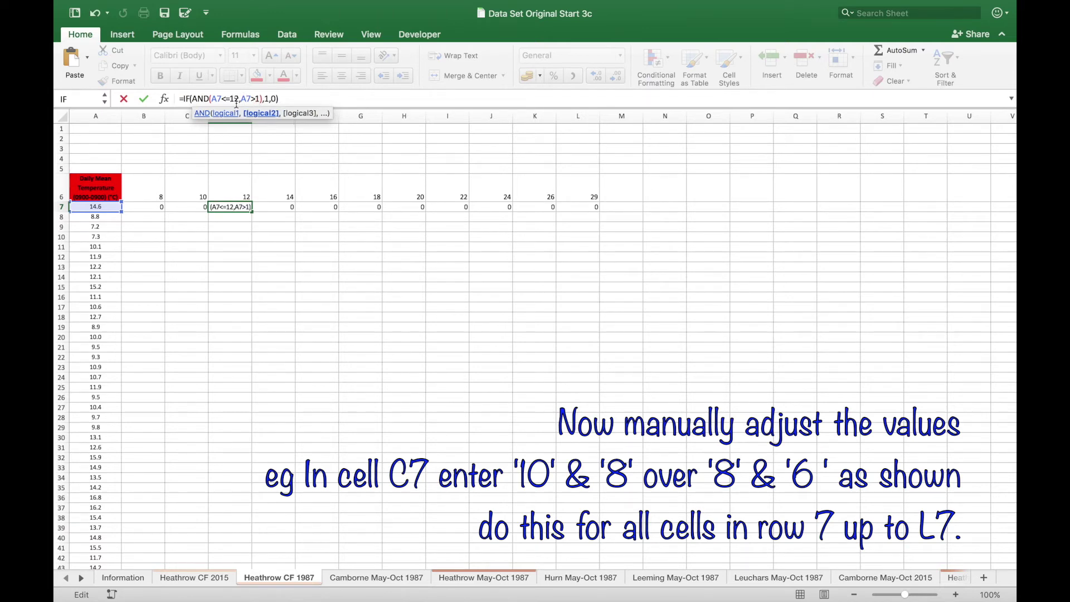
key("Return")
Change E7's band limits to upper 14 and lower 12
left_click(291, 208)
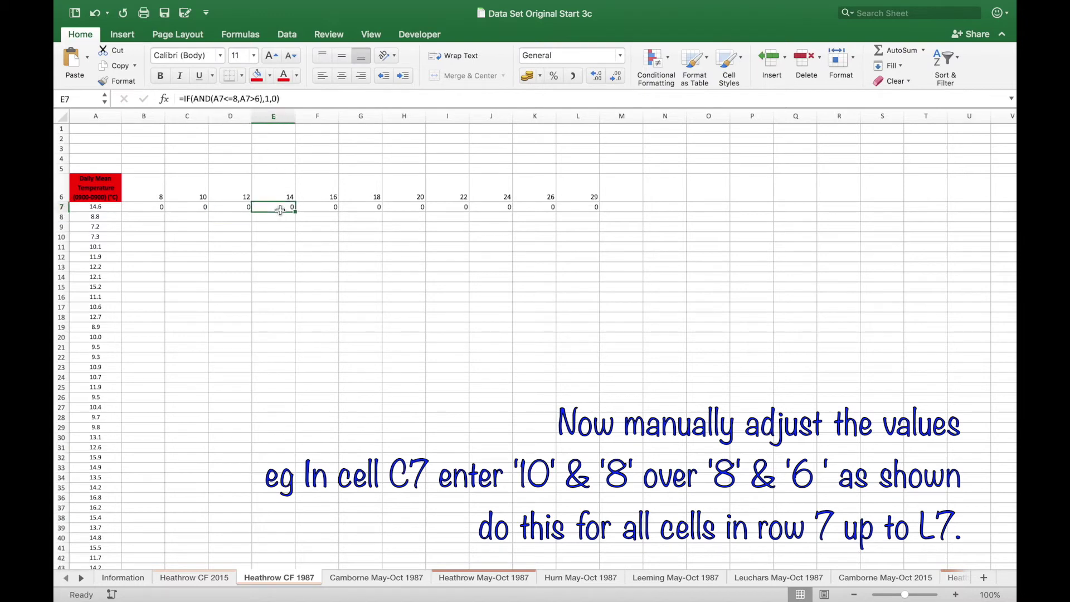
left_click(235, 100)
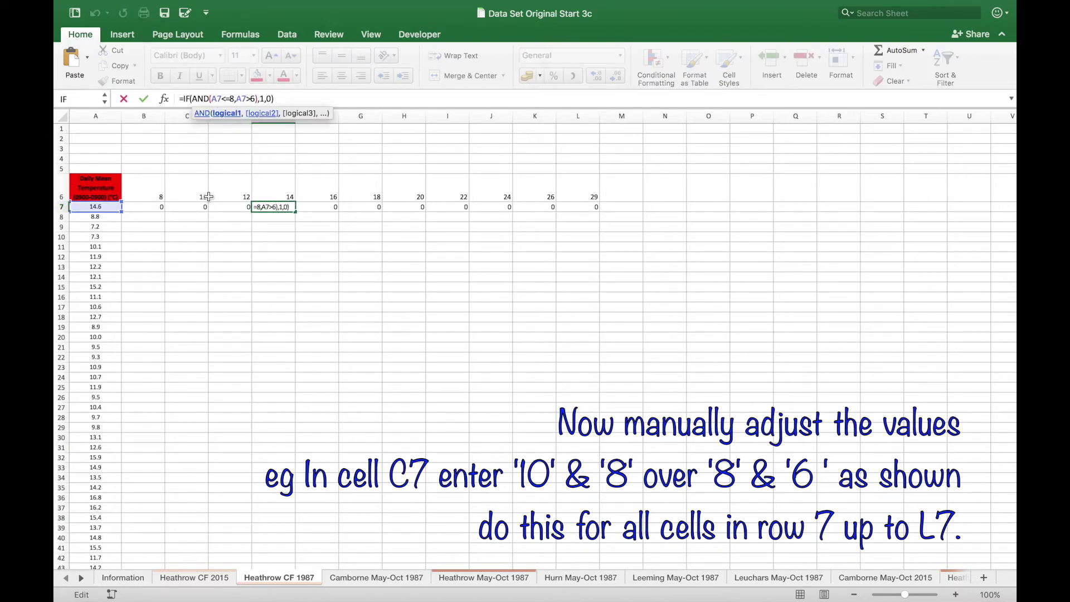
key("BackSpace")
type("14")
key("Right")
key("Right")
key("Right")
key("Right")
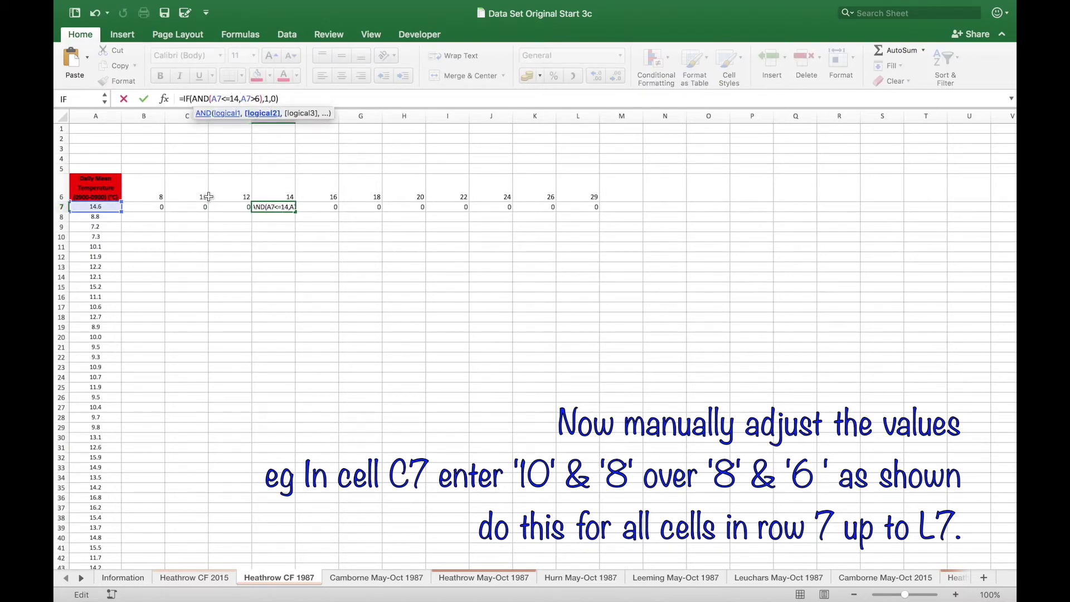
key("BackSpace")
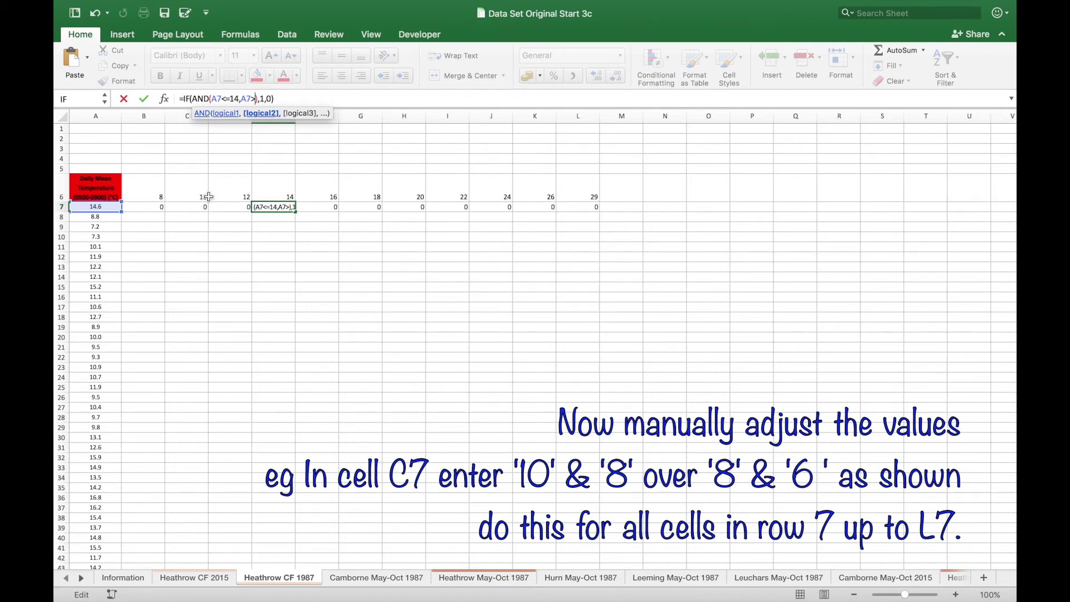
type("12")
key("Return")
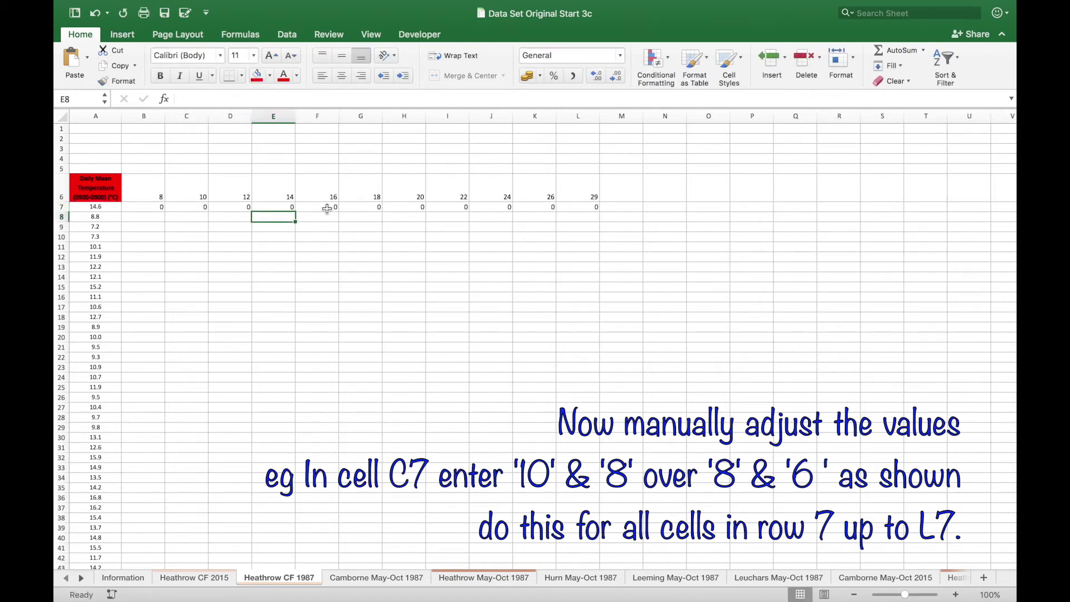
Change F7's band limits to upper 16 and lower 14, so F7 shows 1
left_click(327, 209)
left_click(236, 100)
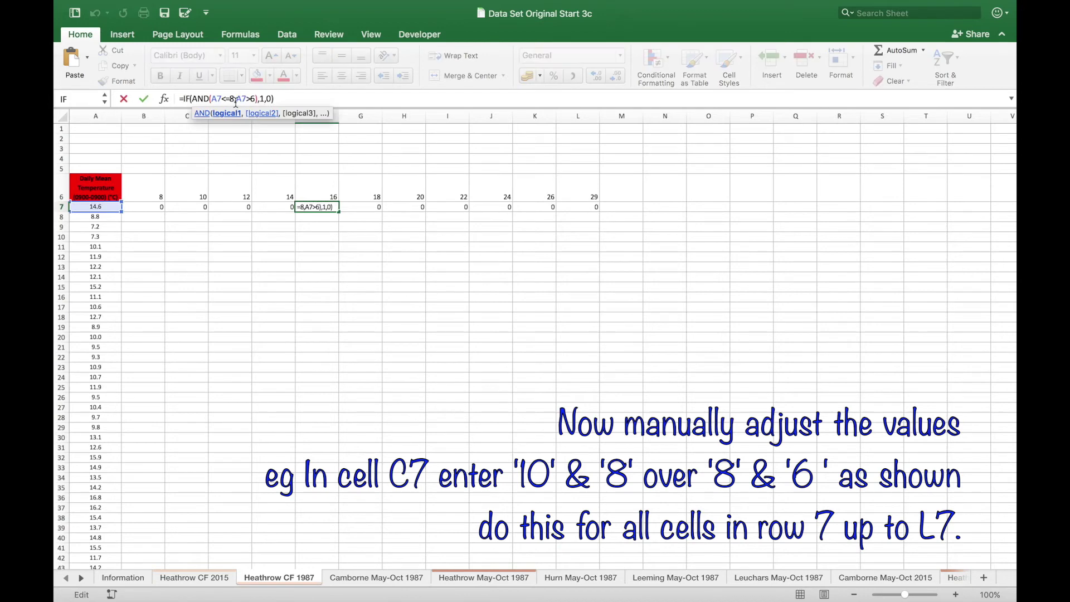
key("BackSpace")
type("16")
key("Right")
key("Right")
key("Right")
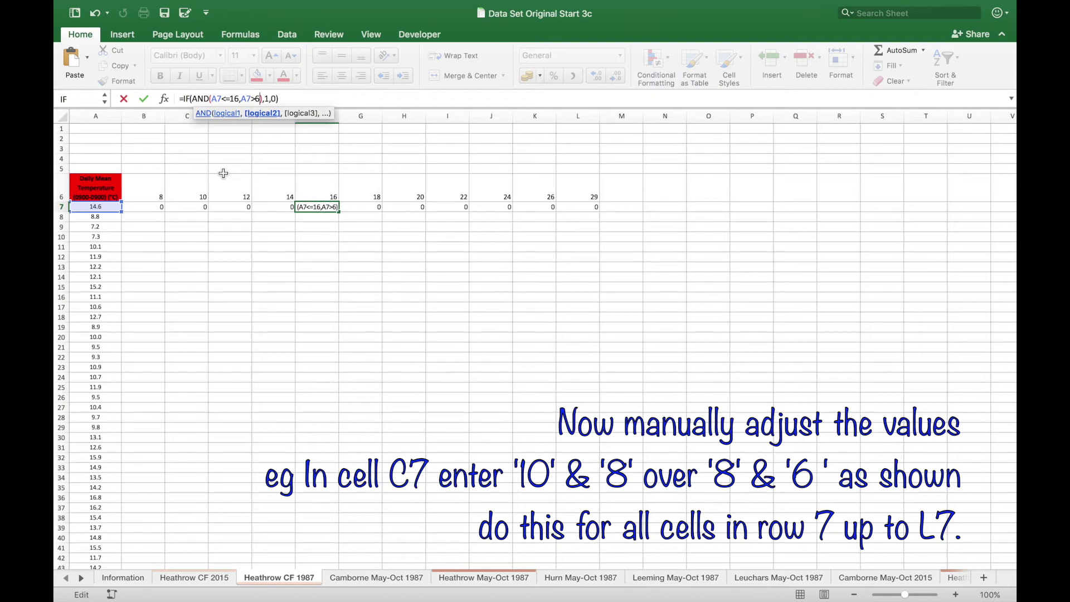
key("BackSpace")
type("14")
key("Return")
key("Right")
key("Right")
key("Right")
key("Right")
key("Right")
key("Right")
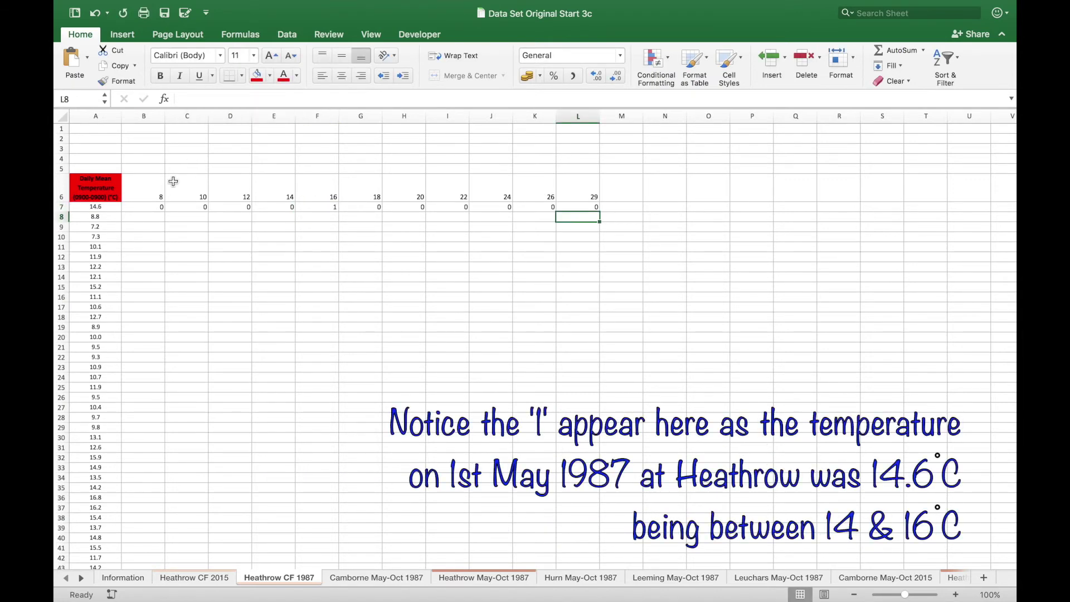
Split the view and fill the B7:L7 tally formulas down through row 190
left_click(145, 205)
left_click(366, 34)
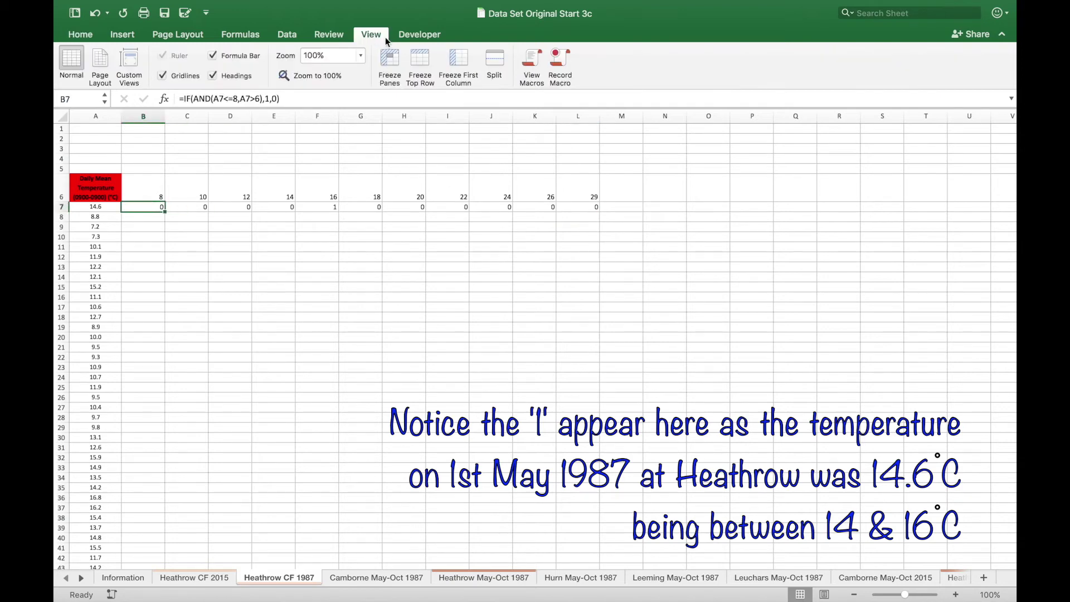
left_click(490, 57)
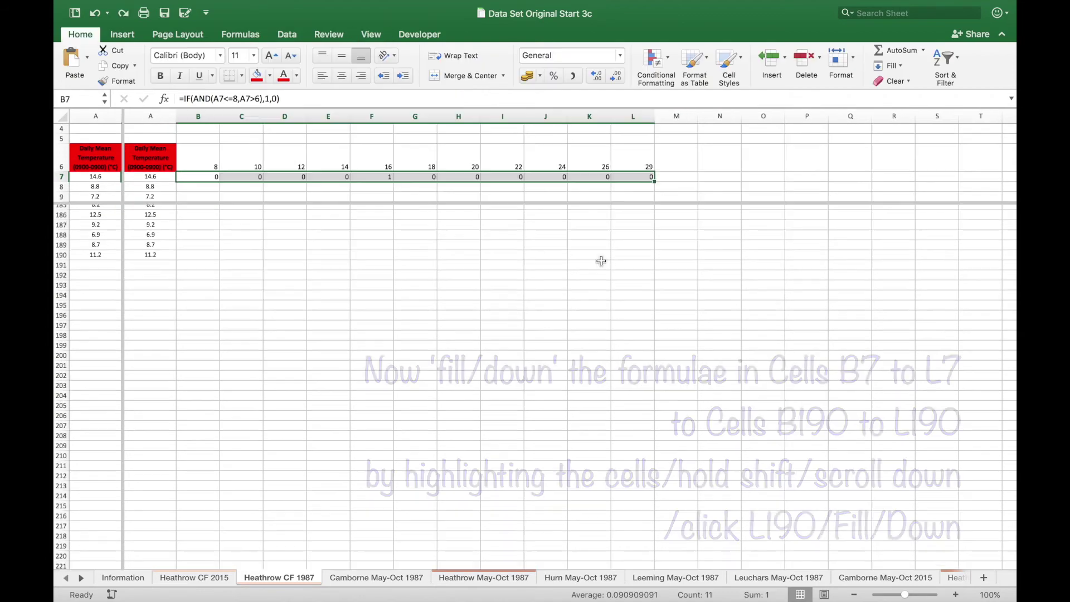
scroll(638, 256, "up", 15)
left_click(638, 256, "shift")
scroll(485, 392, "down", 20)
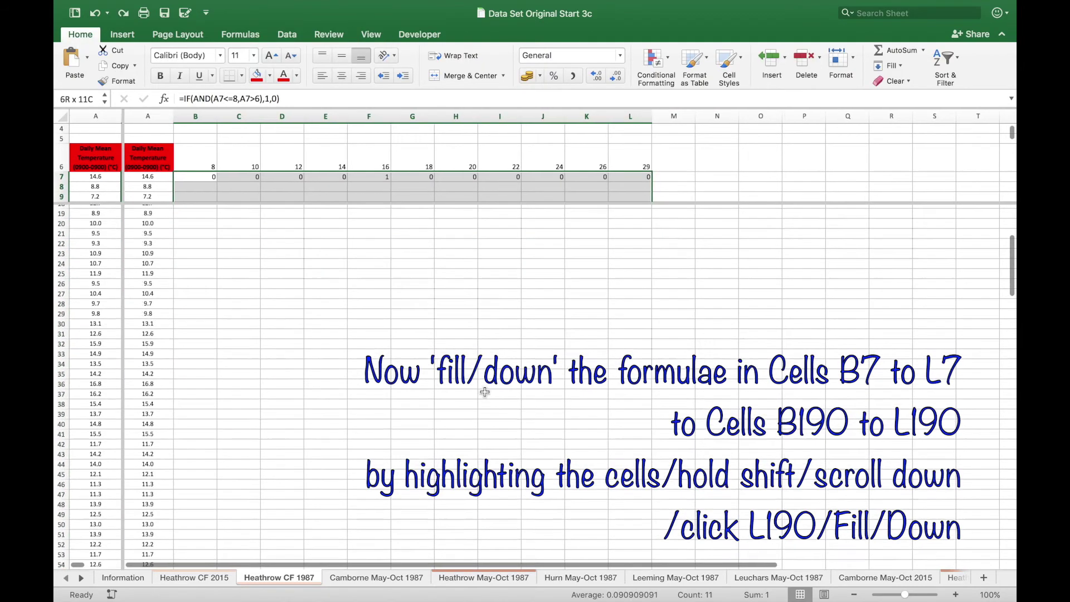
scroll(485, 392, "down", 20)
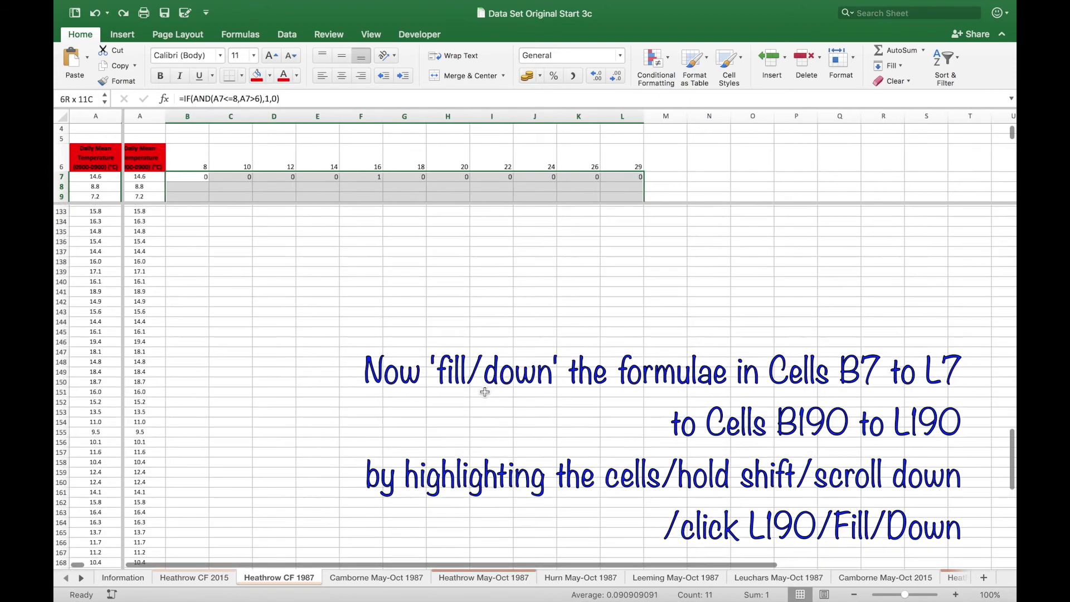
scroll(485, 392, "down", 1)
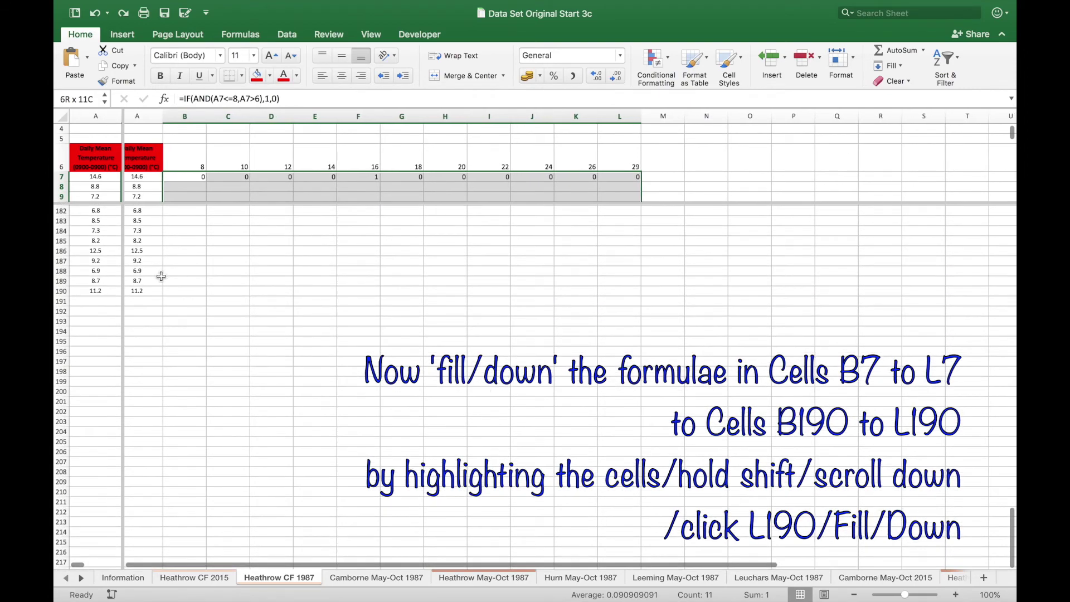
left_click(633, 291, "shift")
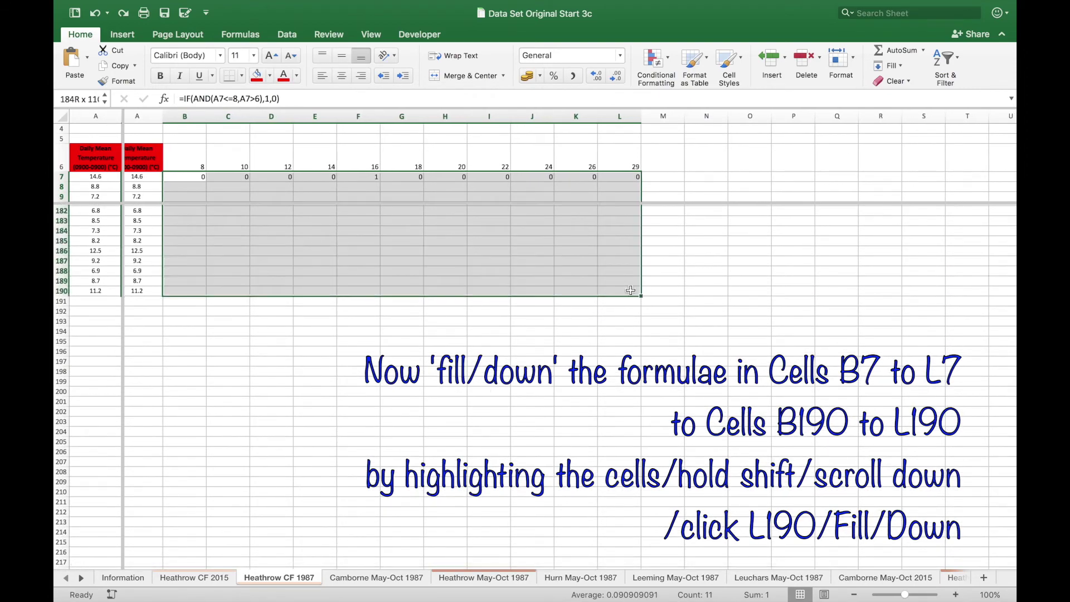
left_click(894, 66)
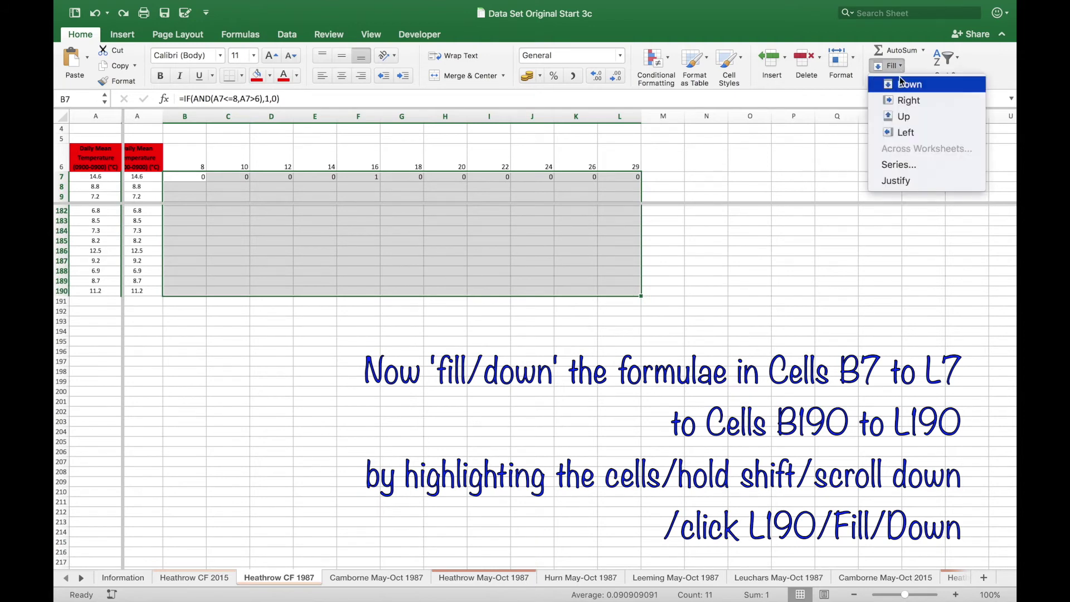
left_click(903, 84)
Sum each band column B7:B190 through L in row 191, with grand total 184 in M191
left_click(200, 301)
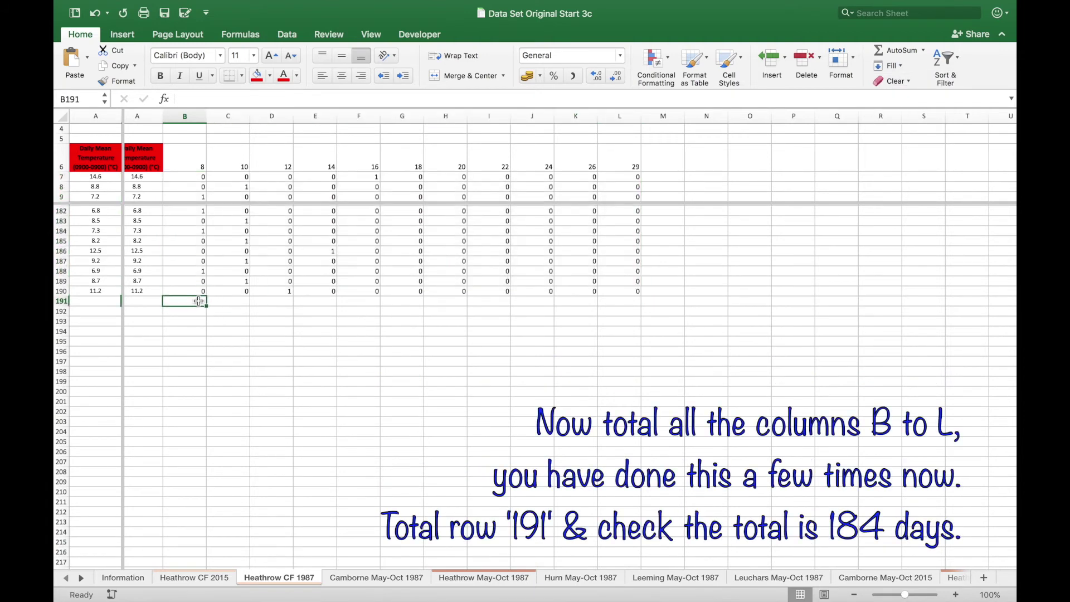
left_click(895, 51)
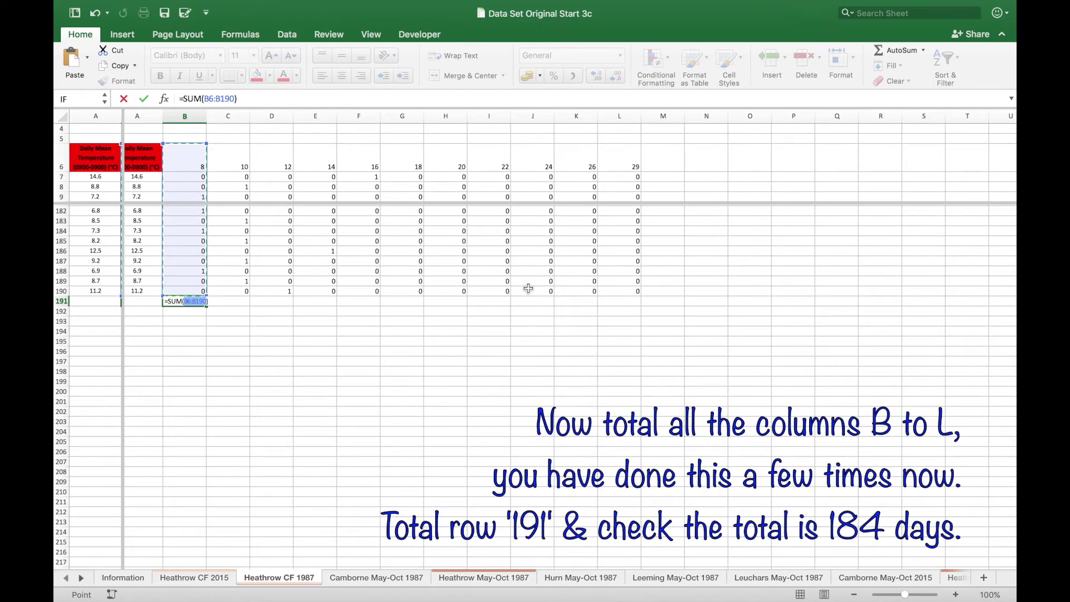
left_click(190, 177)
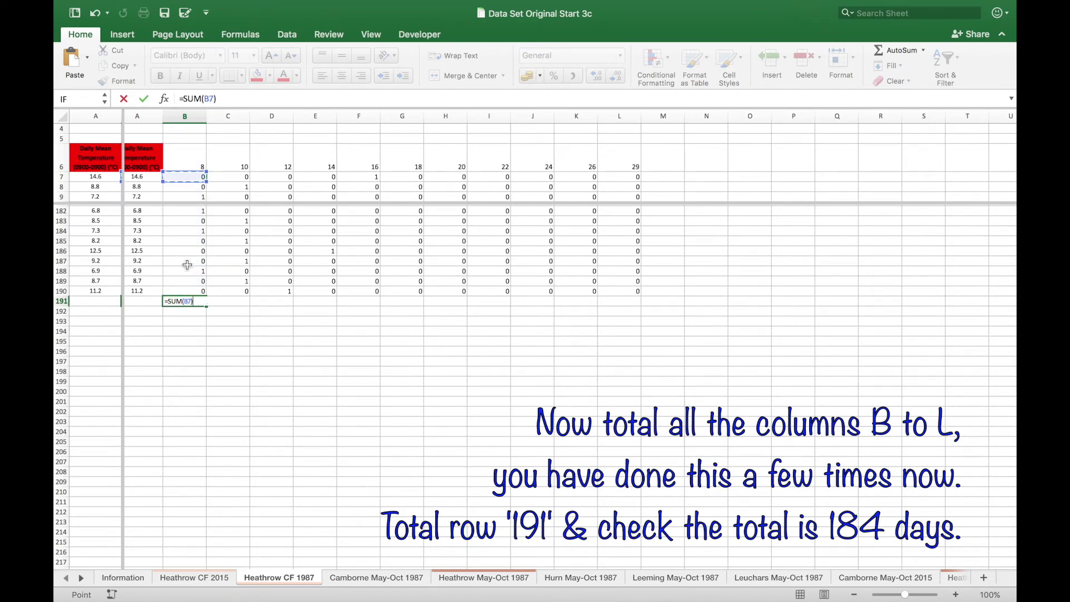
left_click(190, 290, "shift")
key("Return")
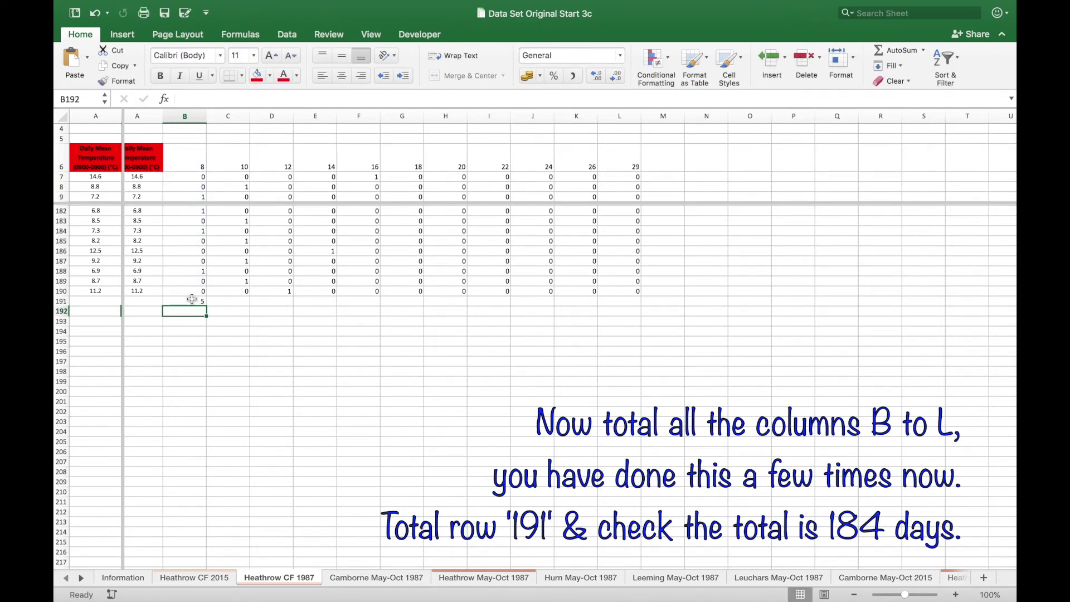
left_click(200, 300)
left_click_drag(199, 300, 626, 301)
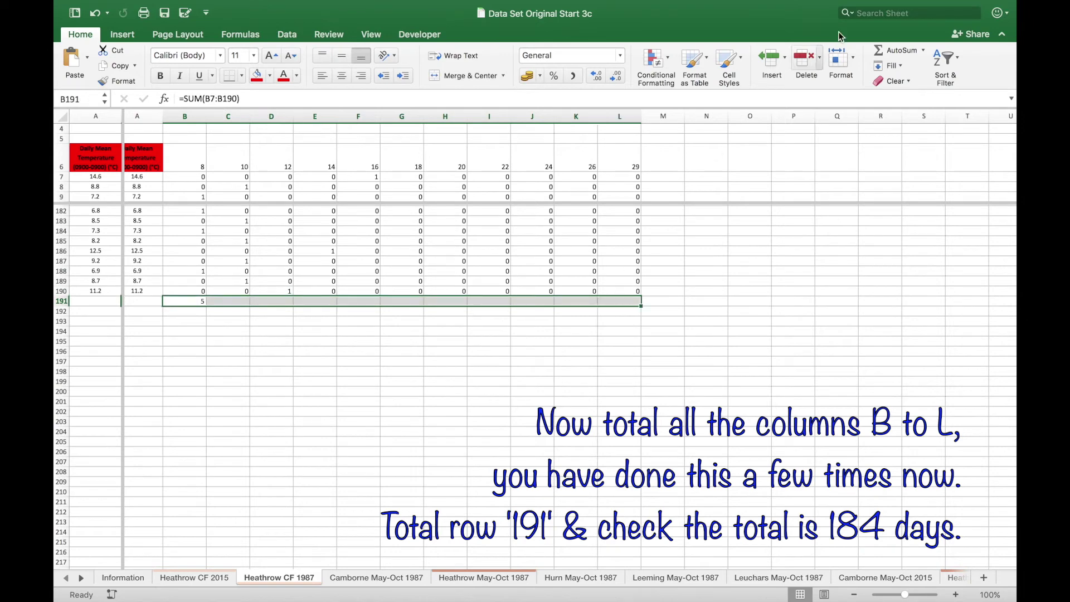
left_click(905, 73)
left_click(913, 99)
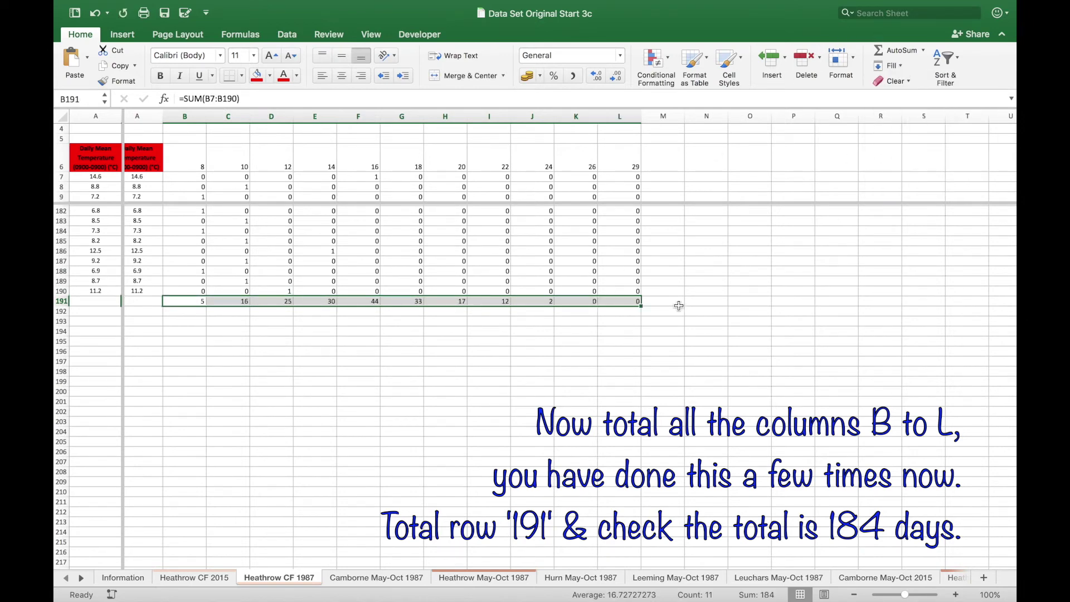
left_click(665, 302)
left_click(896, 49)
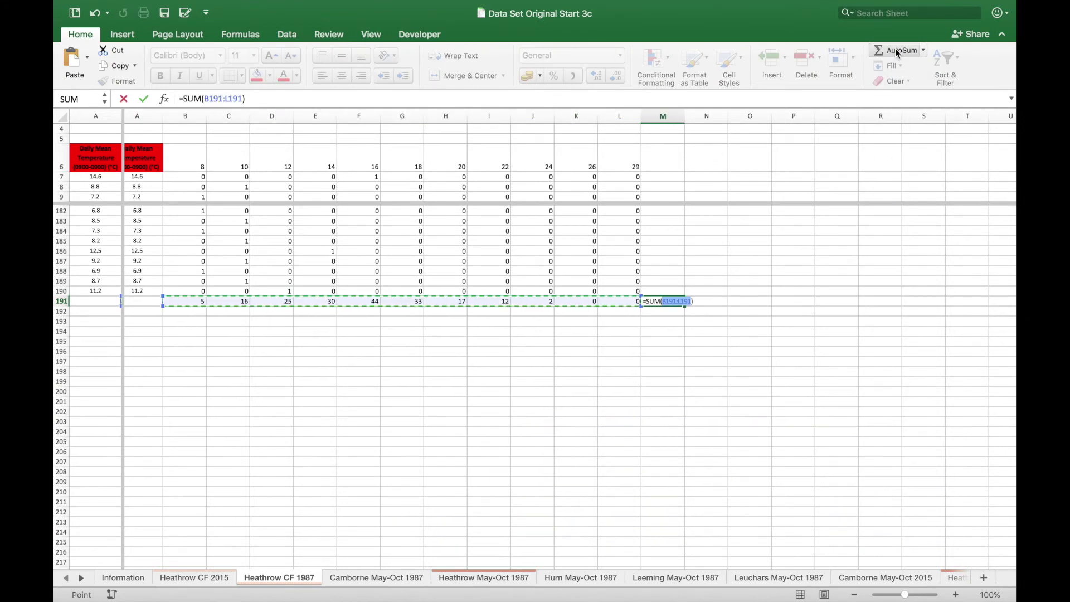
key("Return")
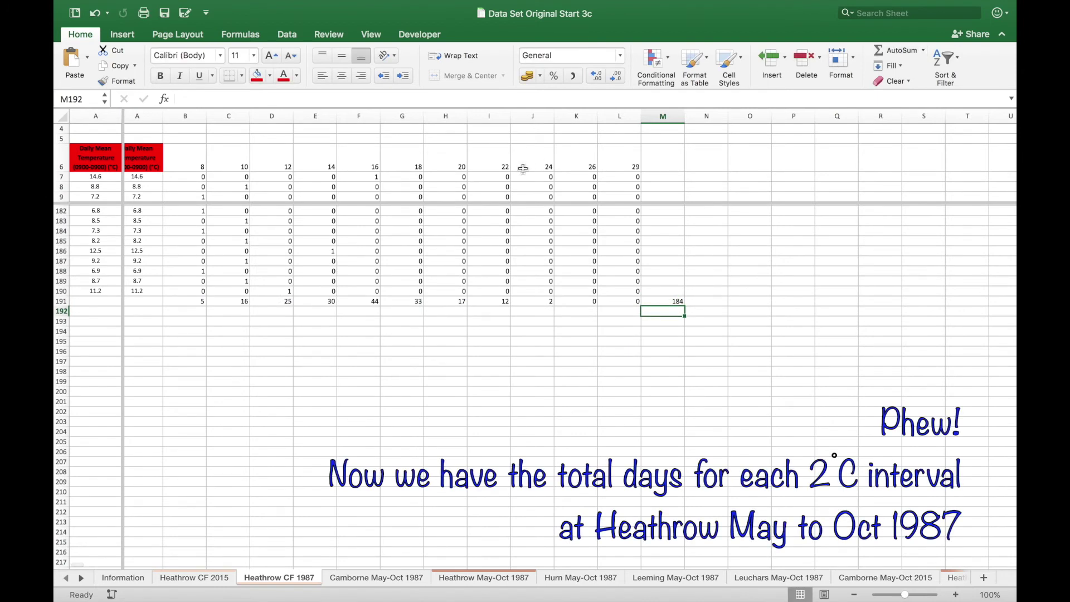
Copy the interval headings 8–29 into row 193 starting at B193
left_click(143, 324)
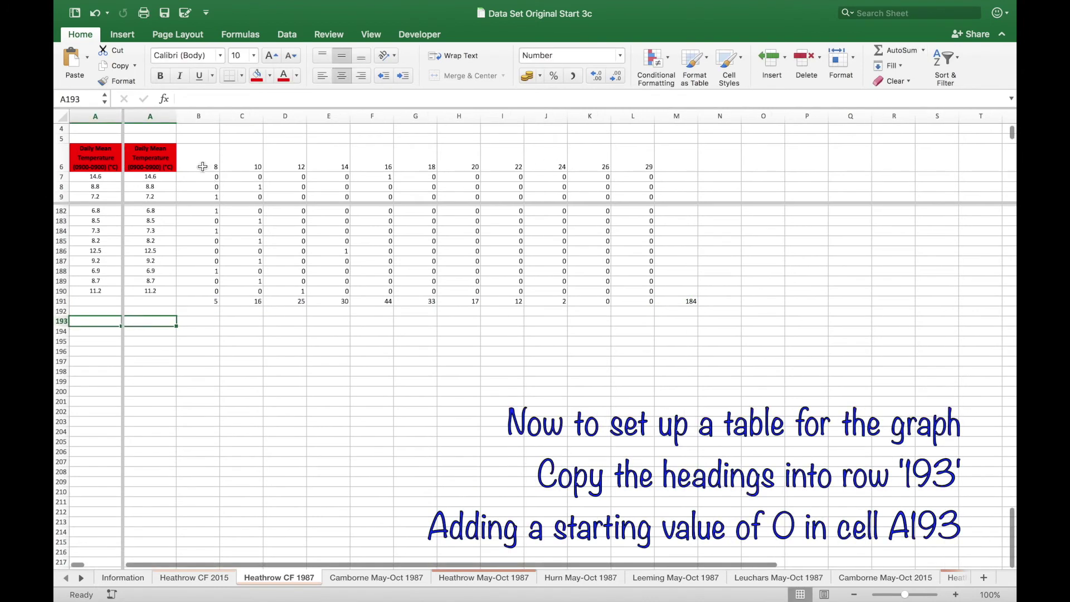
left_click_drag(202, 167, 645, 151)
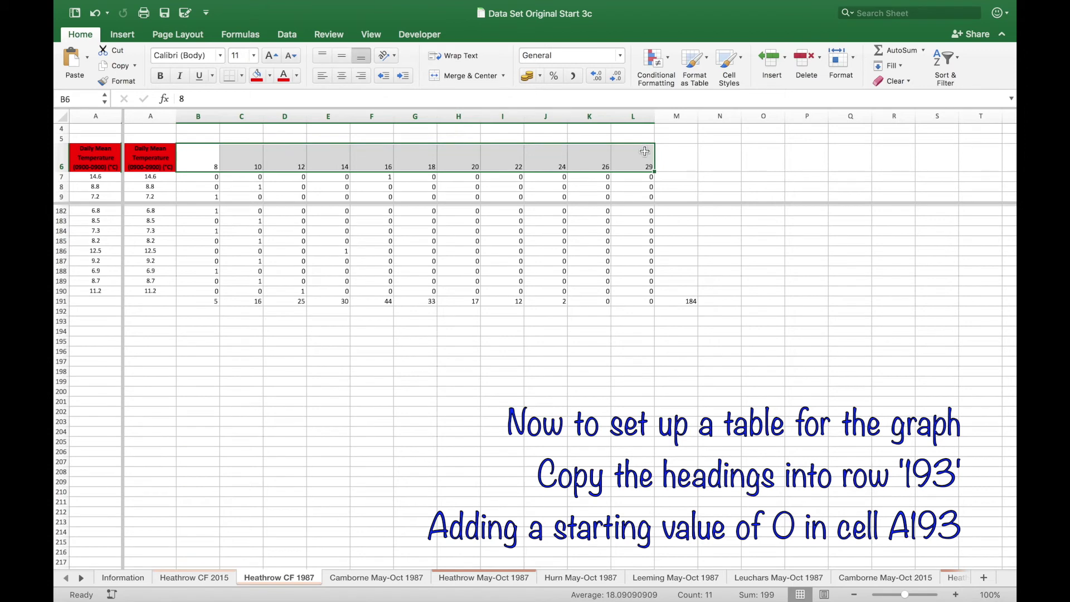
key("super+c")
left_click(207, 322)
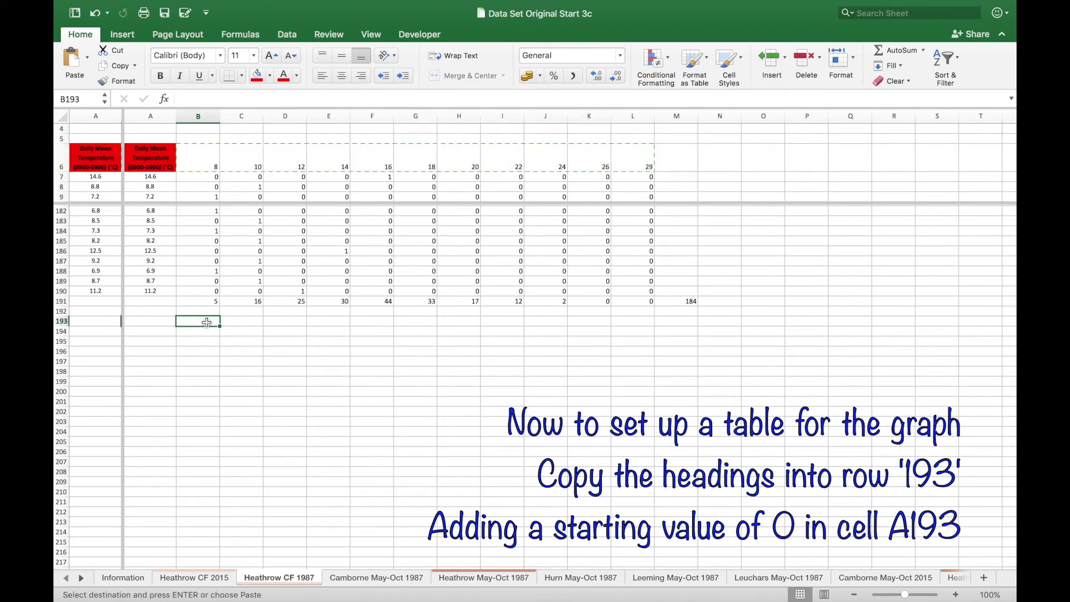
key("Return")
left_click(158, 319)
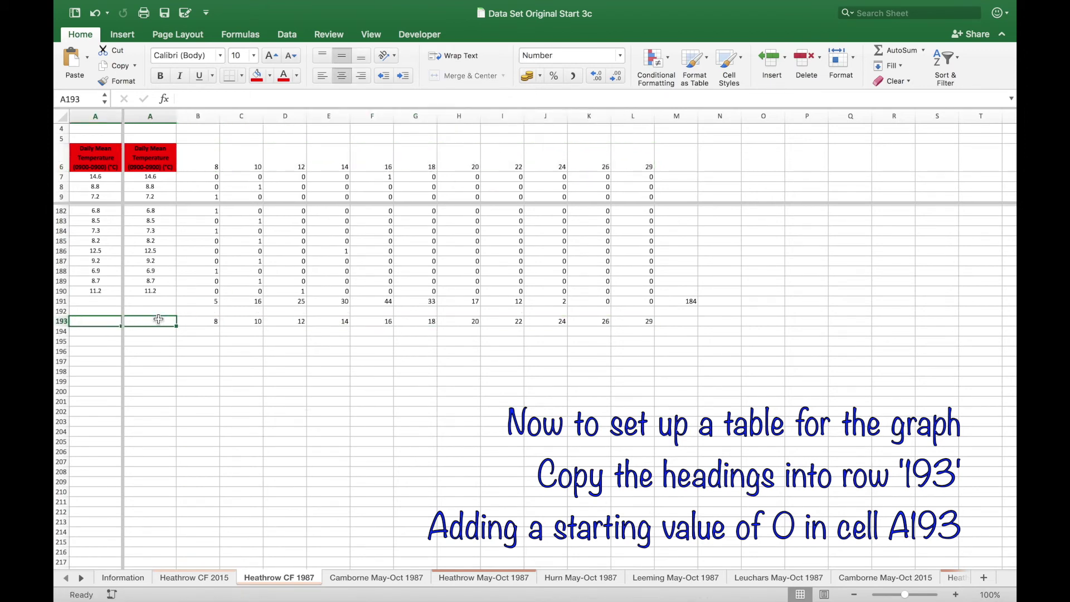
Enter 0 as the starting value in both A193 and A194
type("0")
key("Return")
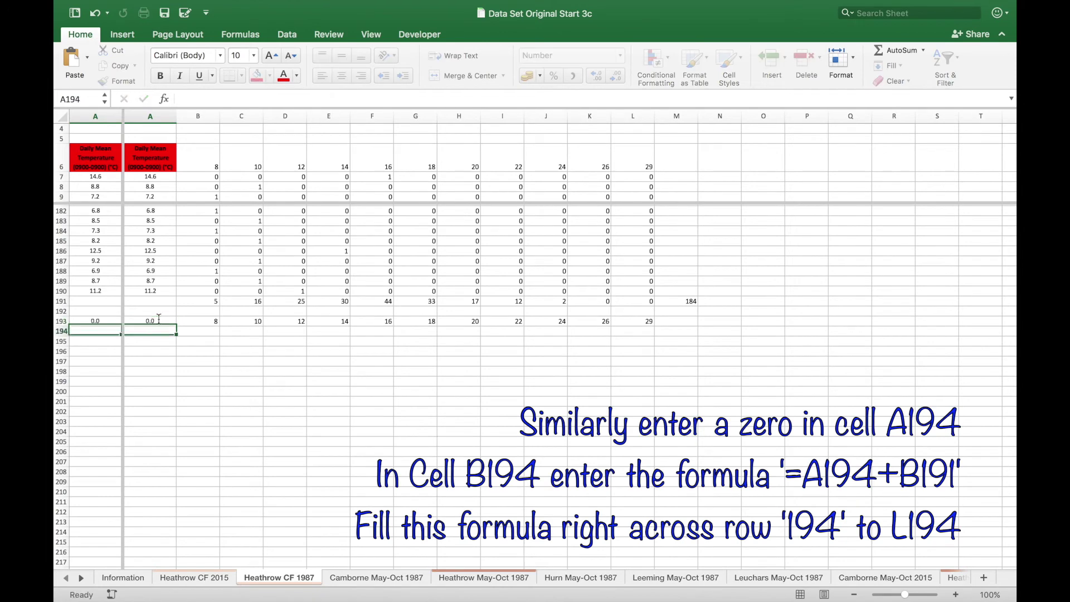
type("0")
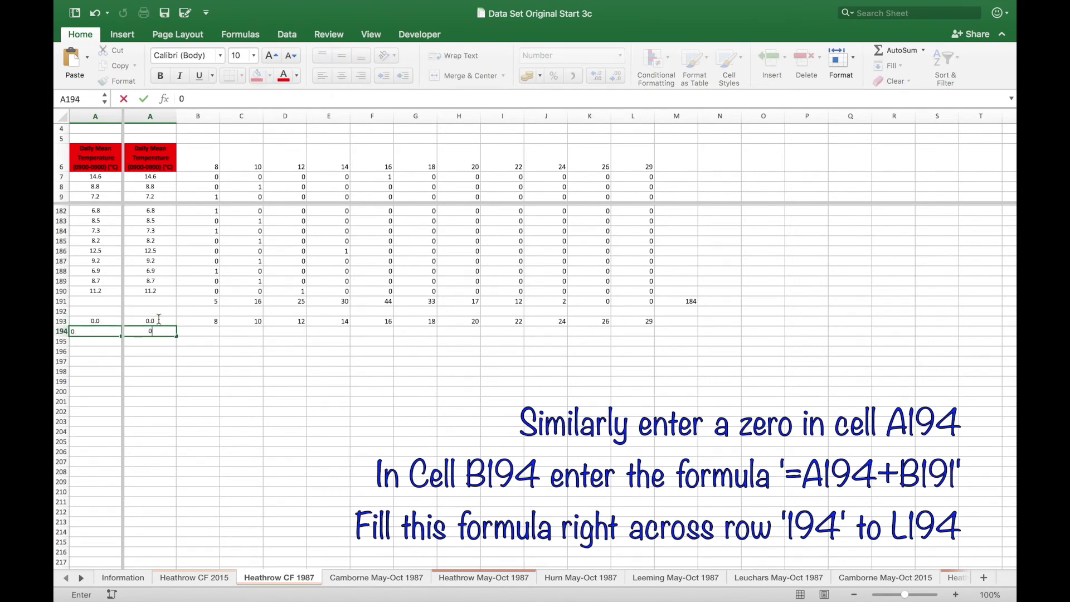
key("Tab")
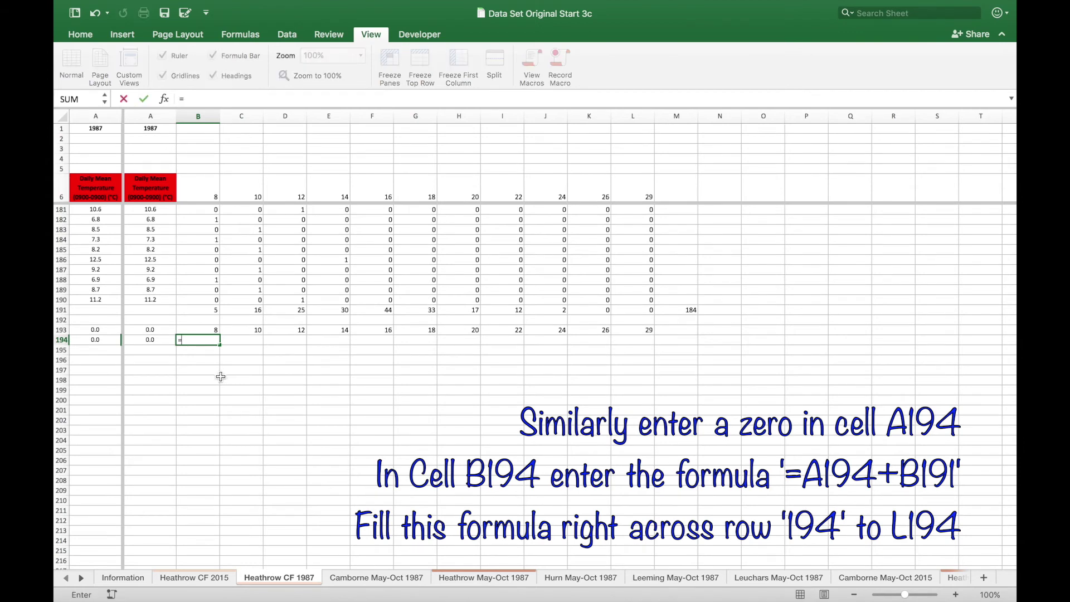
Enter =A194+B191 in B194, giving 5, and select B194:L194 for filling right
left_click(156, 343)
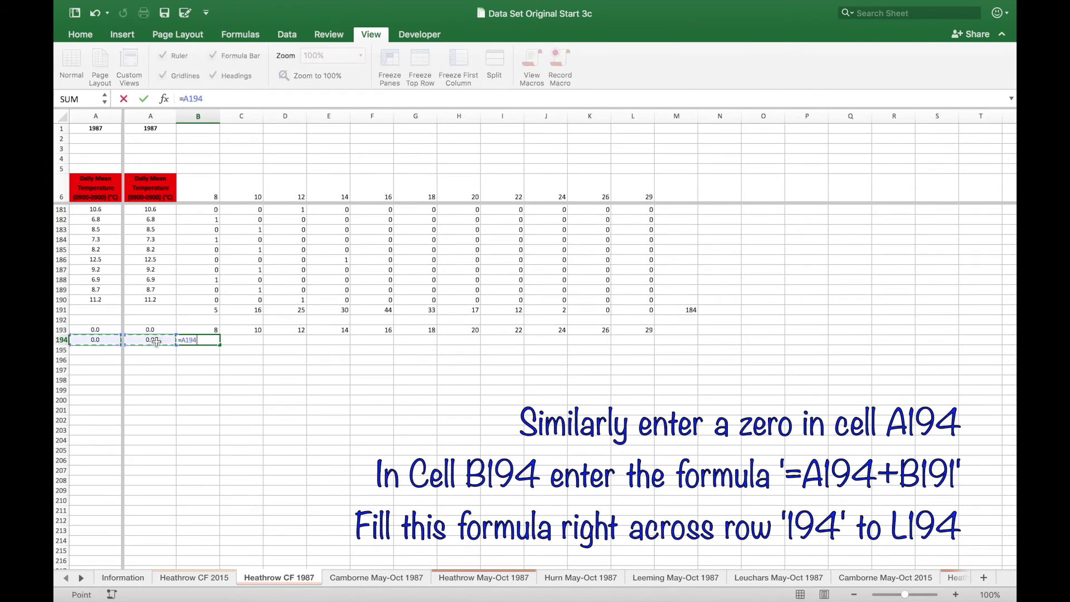
type("+")
left_click(207, 311)
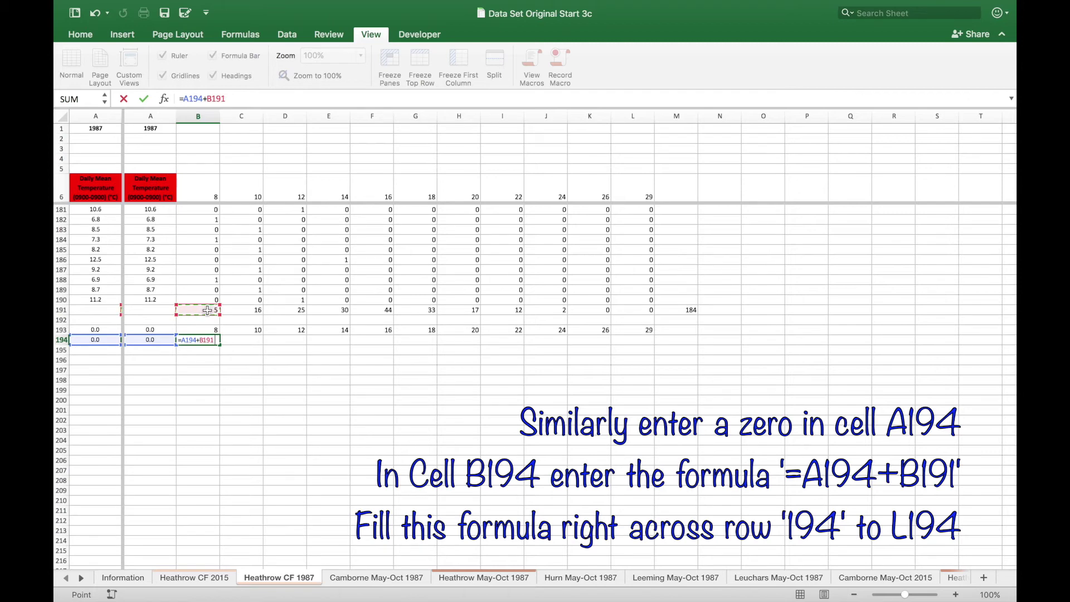
key("Return")
left_click_drag(192, 341, 627, 342)
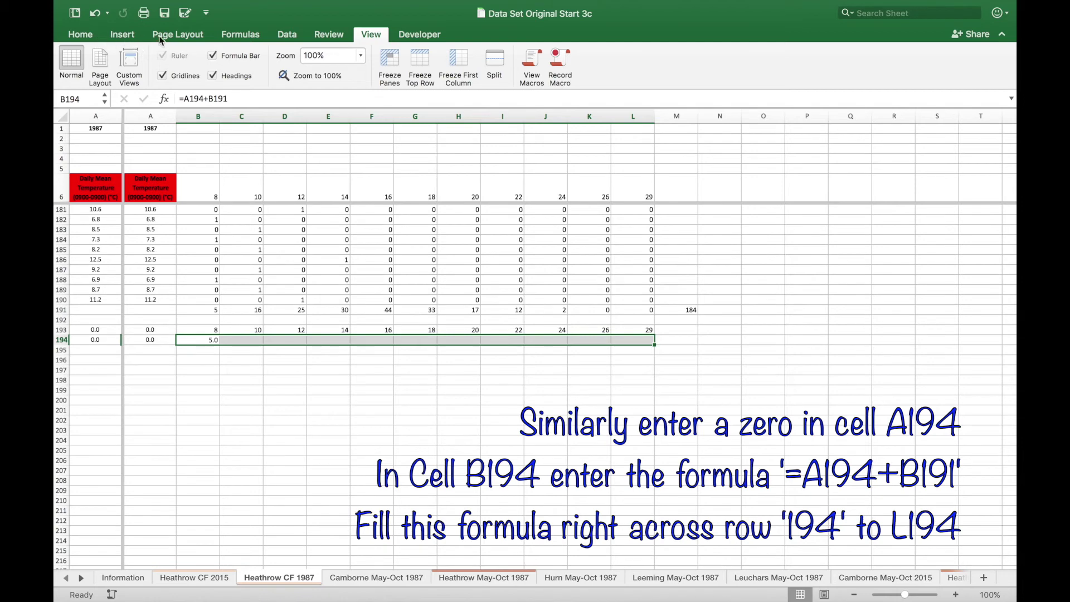
left_click(84, 35)
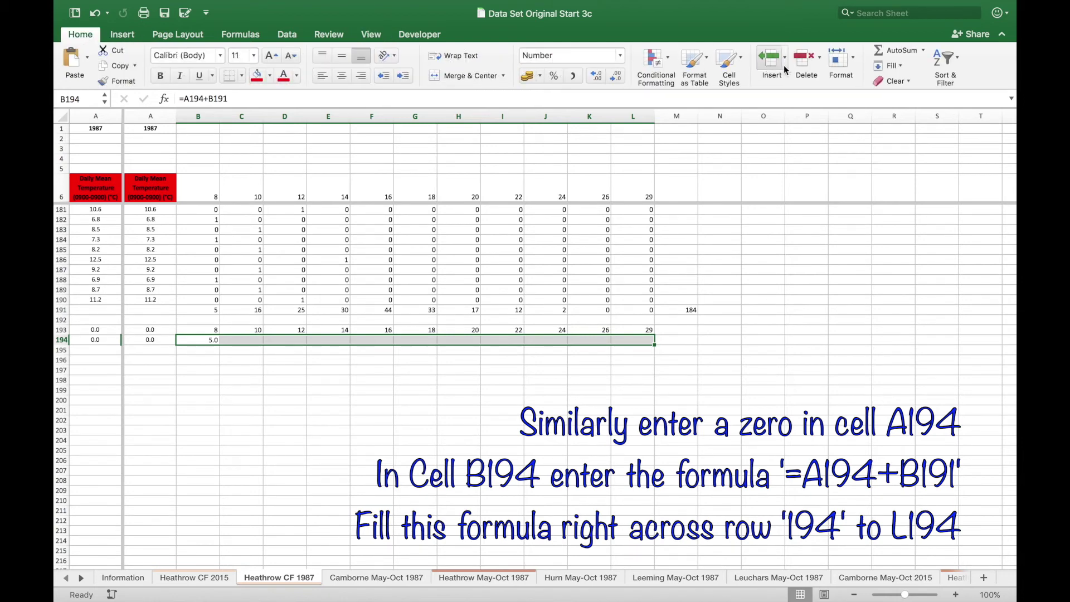
left_click(903, 65)
Insert a new empty column A on the Heathrow CF 2015 sheet
left_click(905, 101)
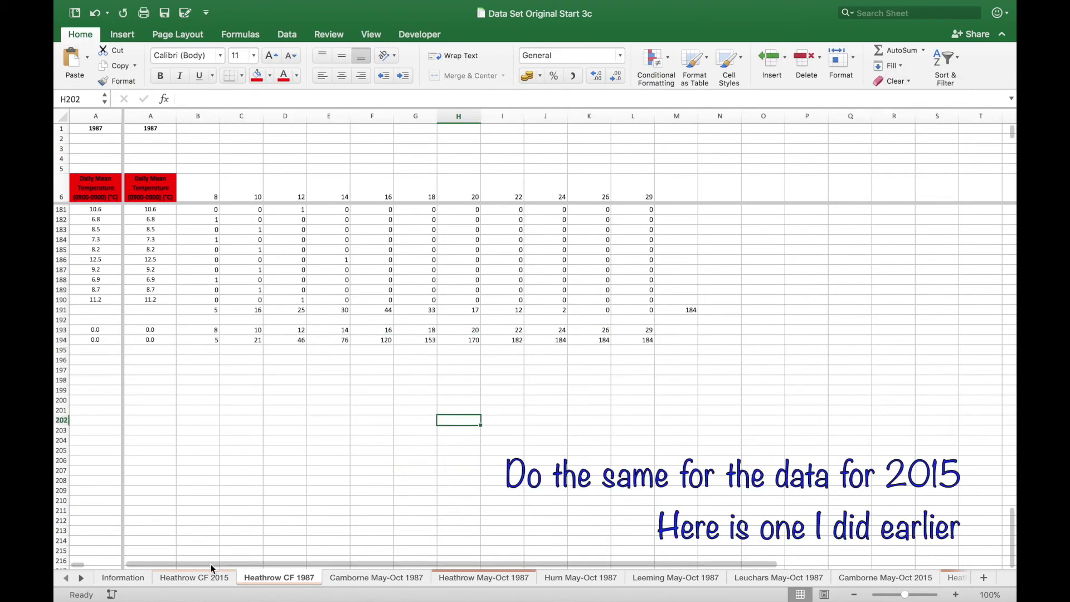
left_click(205, 578)
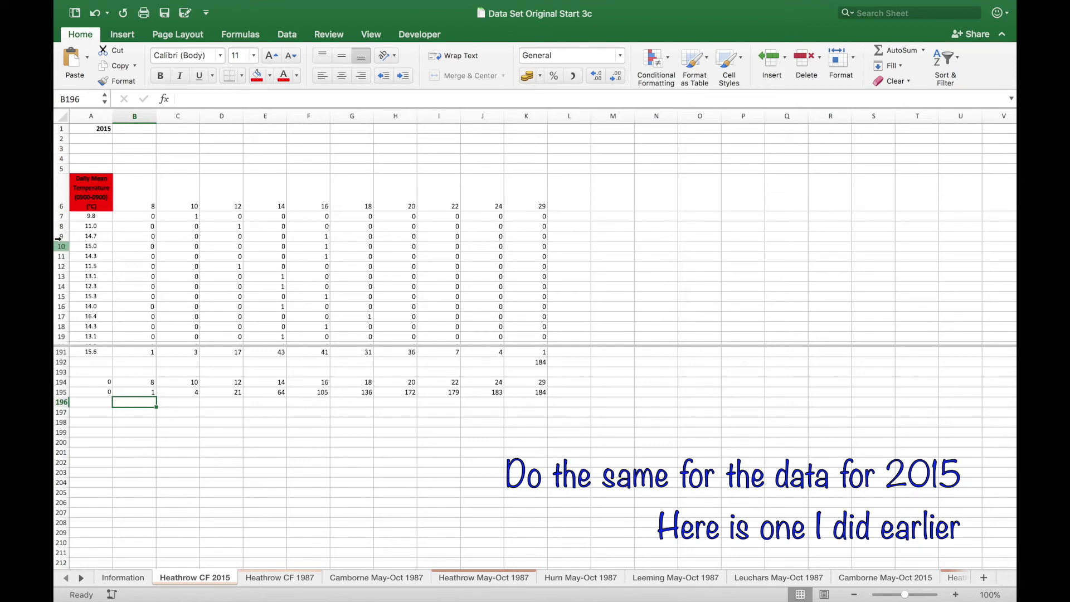
left_click(91, 116)
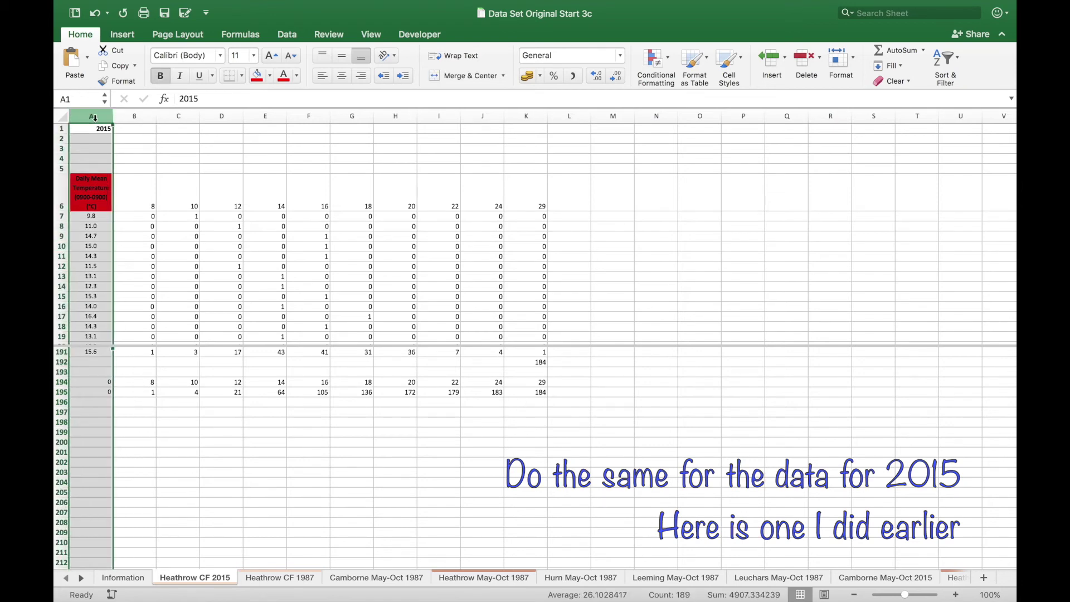
left_click(123, 35)
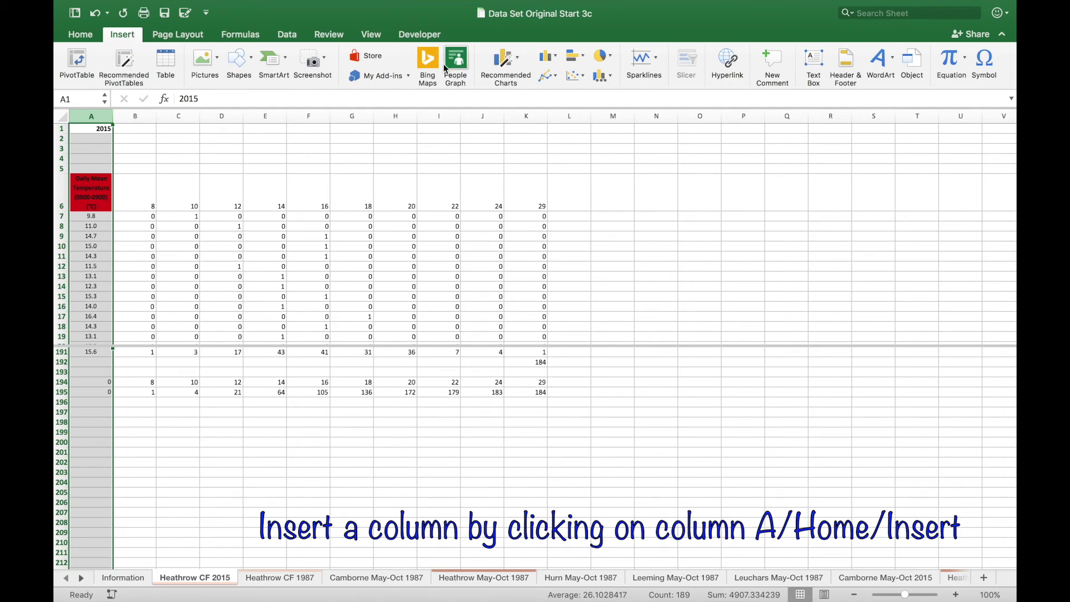
left_click(89, 36)
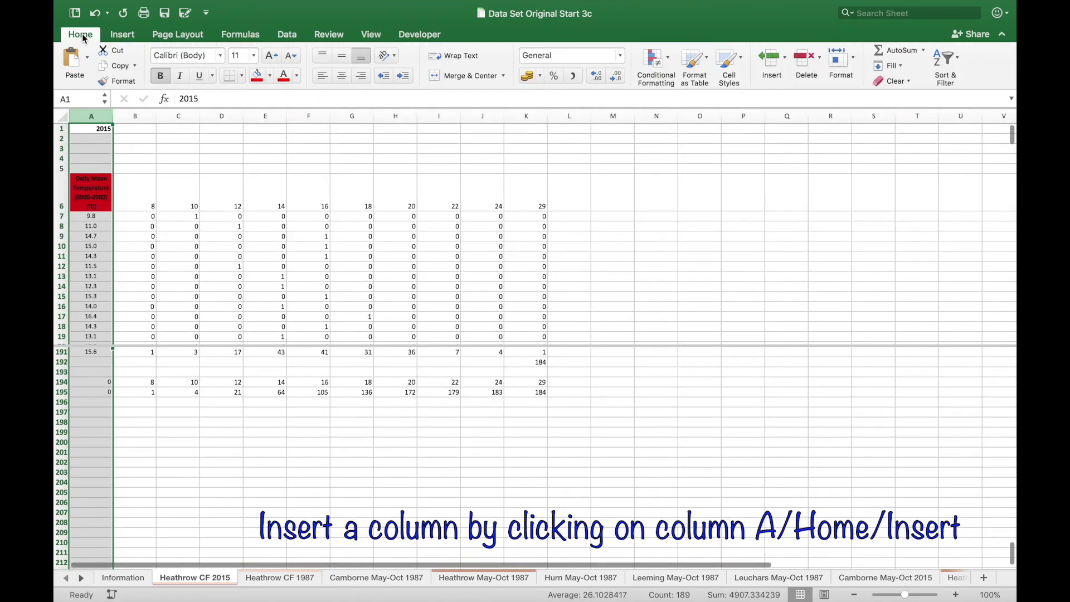
left_click(772, 57)
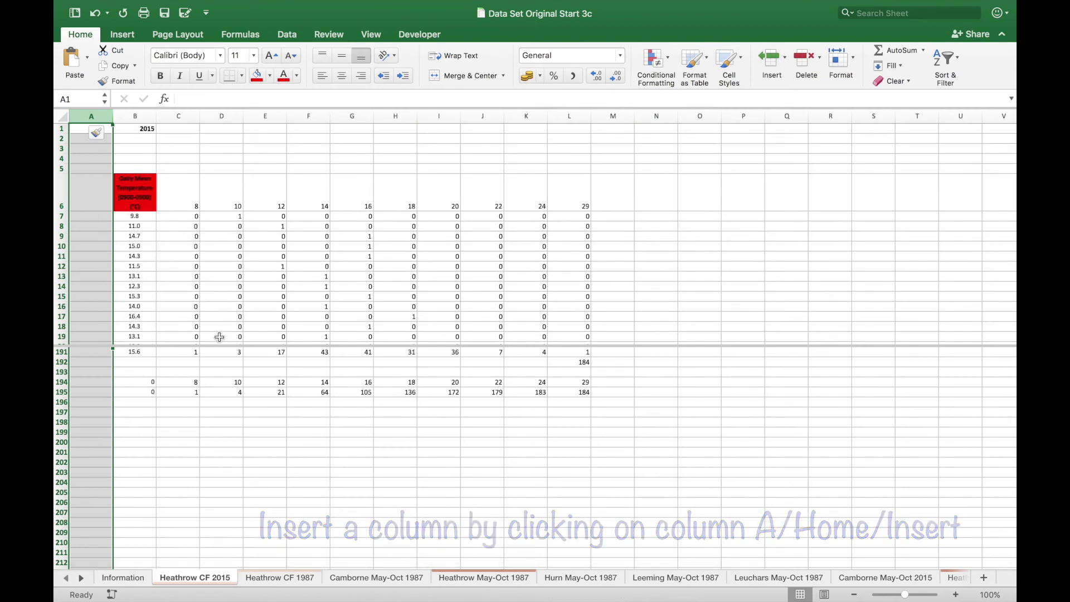
Label cell A195 as 2015 and cell A196 as 1987
left_click(96, 392)
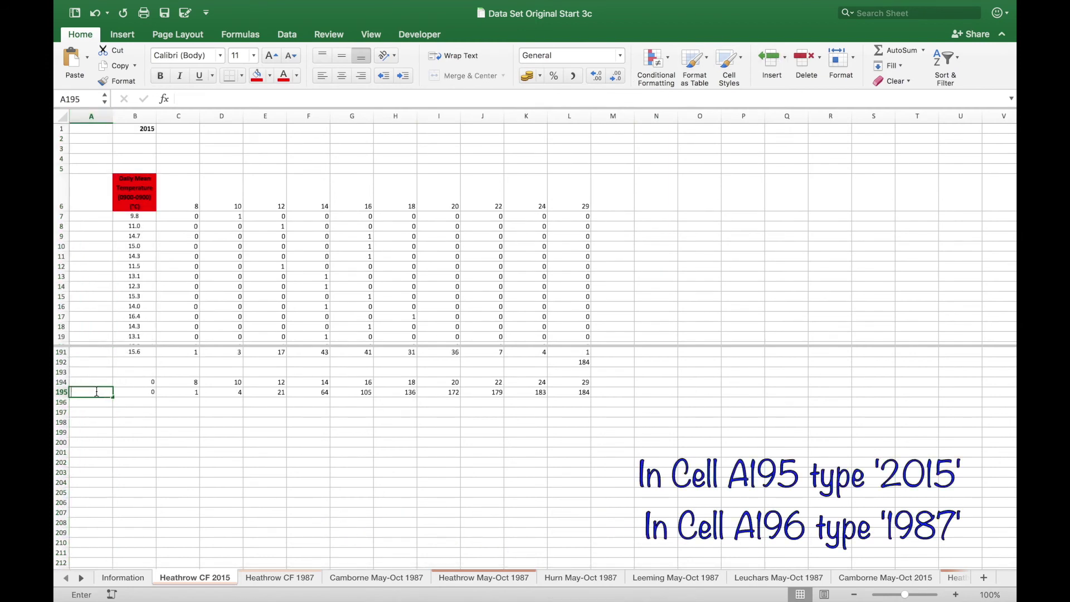
key("Return")
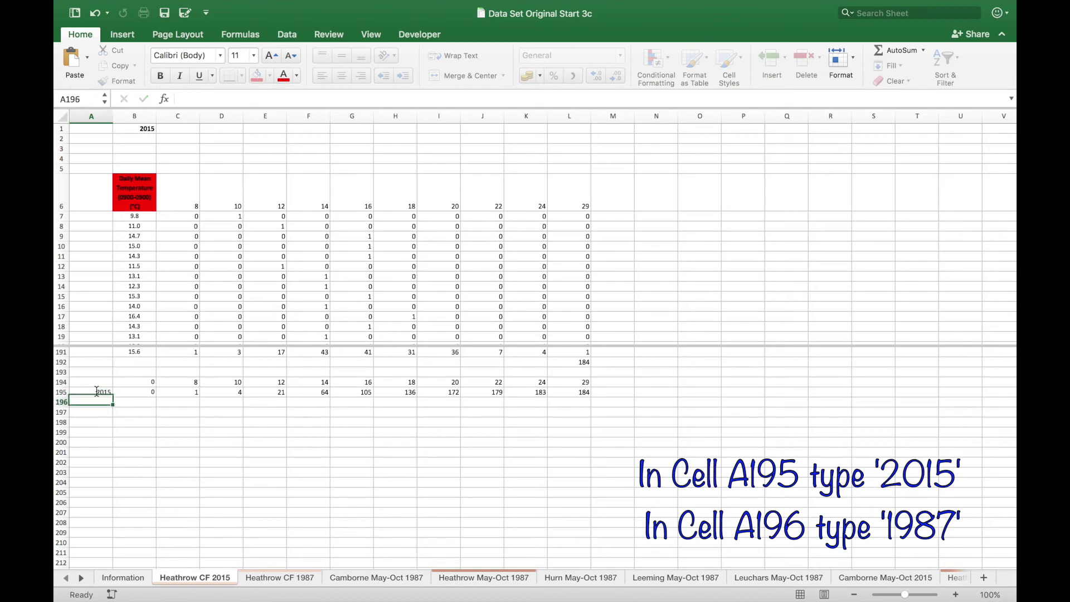
type("19")
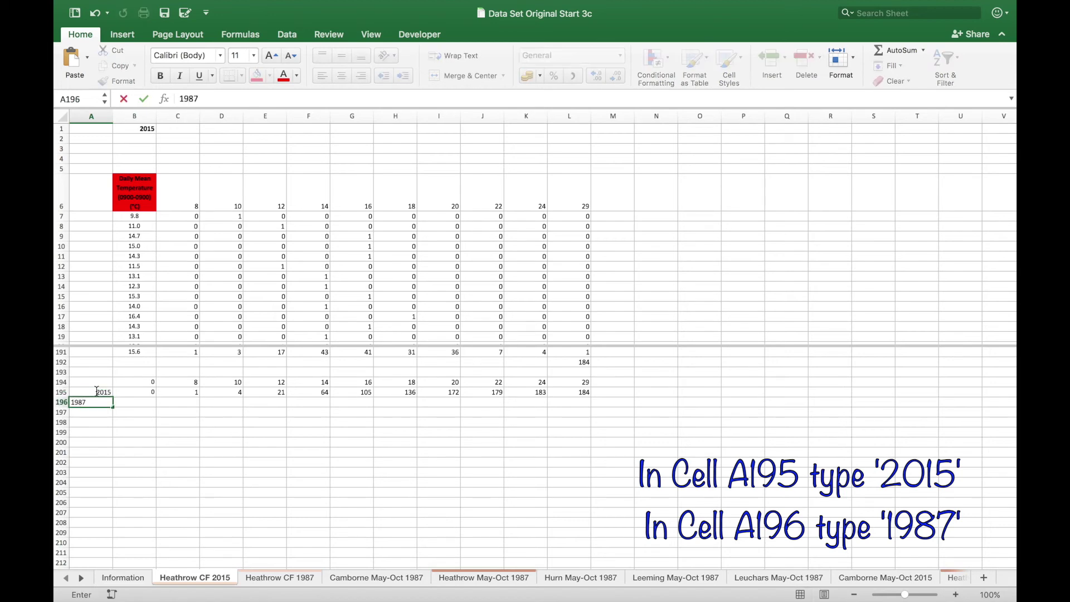
type("87")
left_click(170, 439)
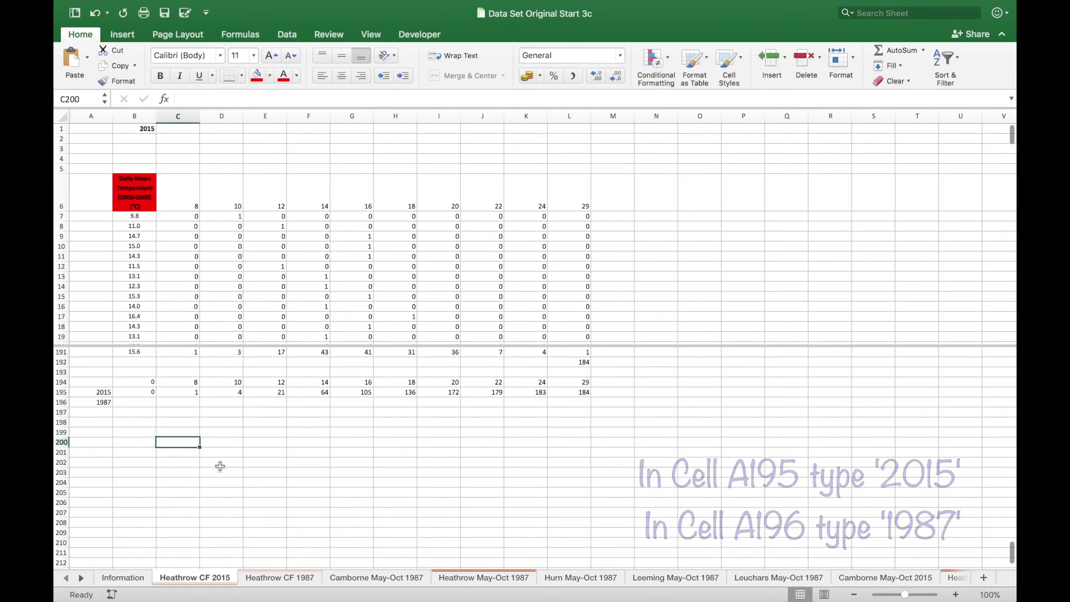
Copy the 1987 row 194 cumulative totals and paste them as values into B196 on Heathrow CF 2015
left_click(274, 580)
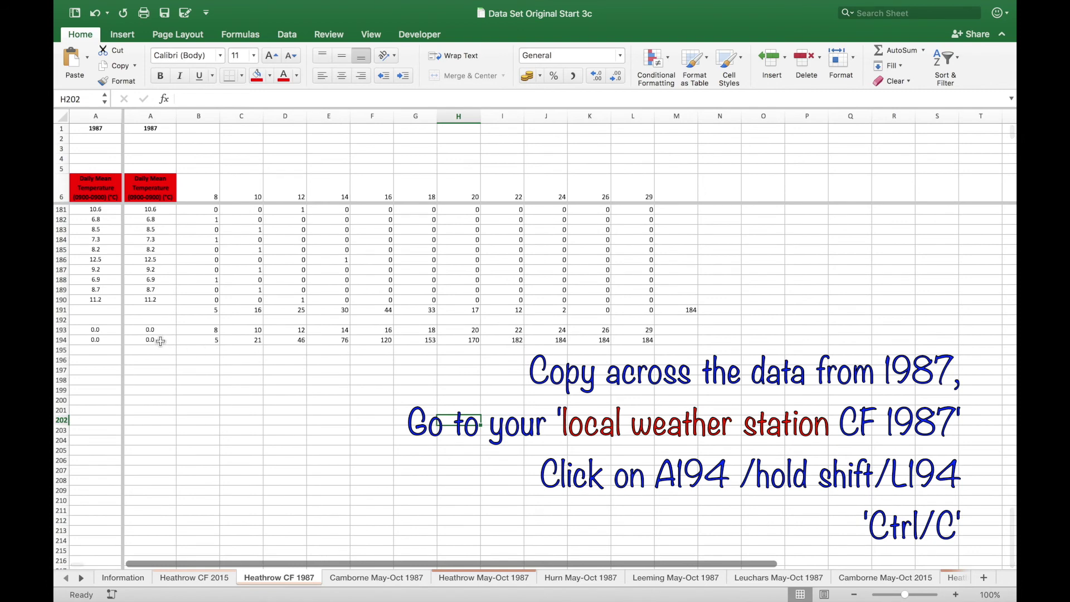
left_click_drag(151, 340, 624, 342)
key("ctrl+c")
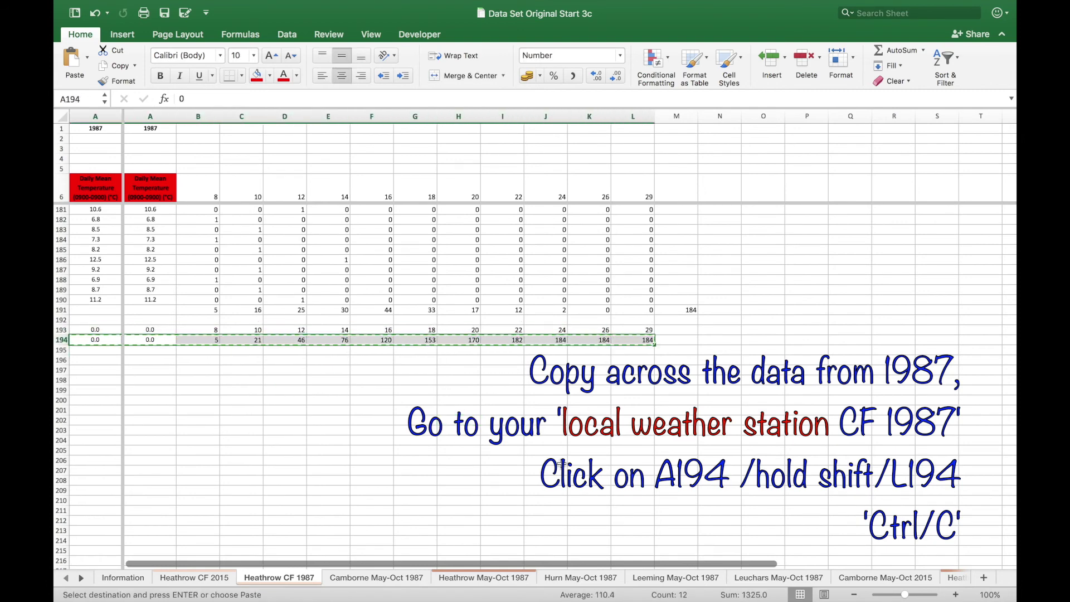
left_click(195, 578)
left_click(143, 404)
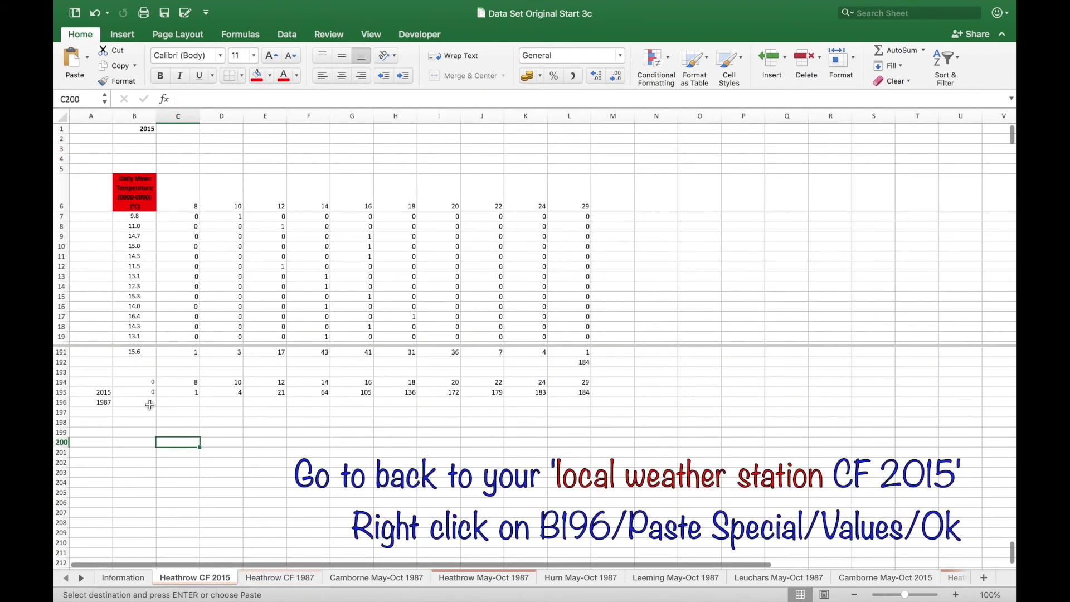
right_click(143, 404)
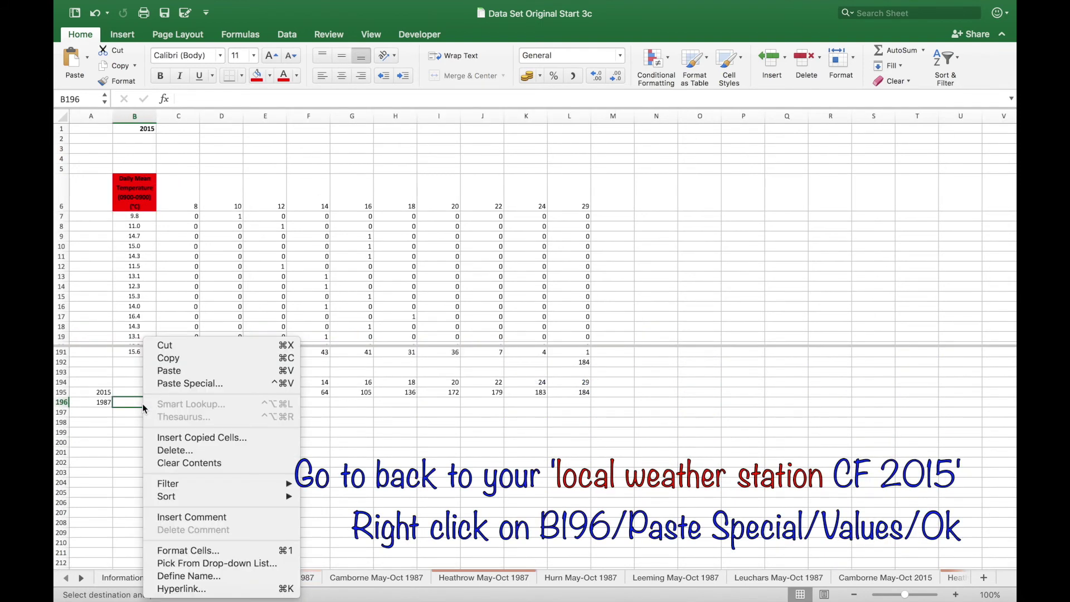
left_click(167, 385)
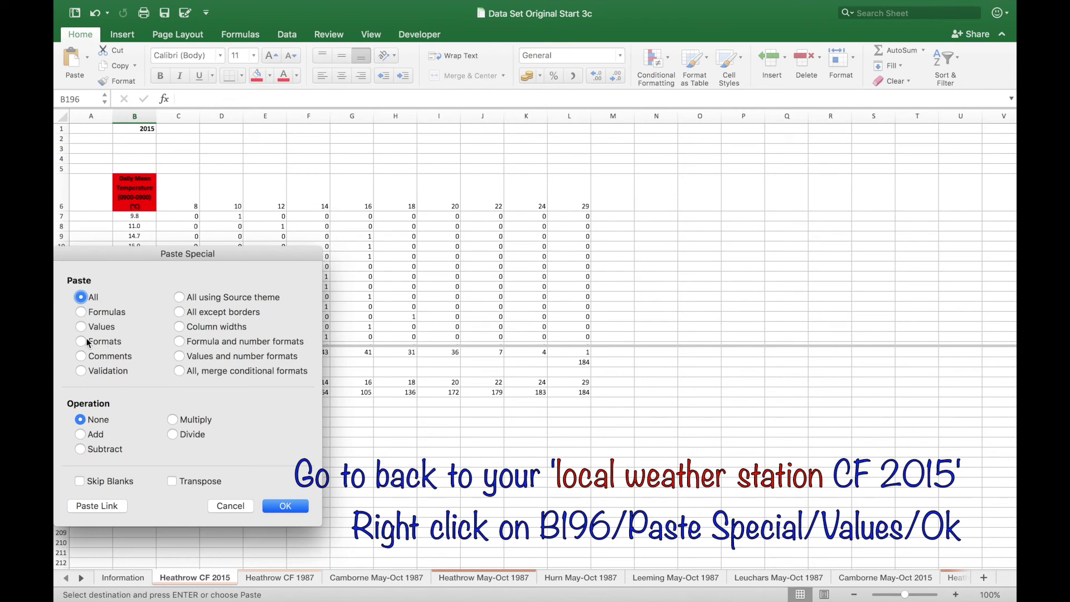
left_click(82, 327)
left_click(285, 506)
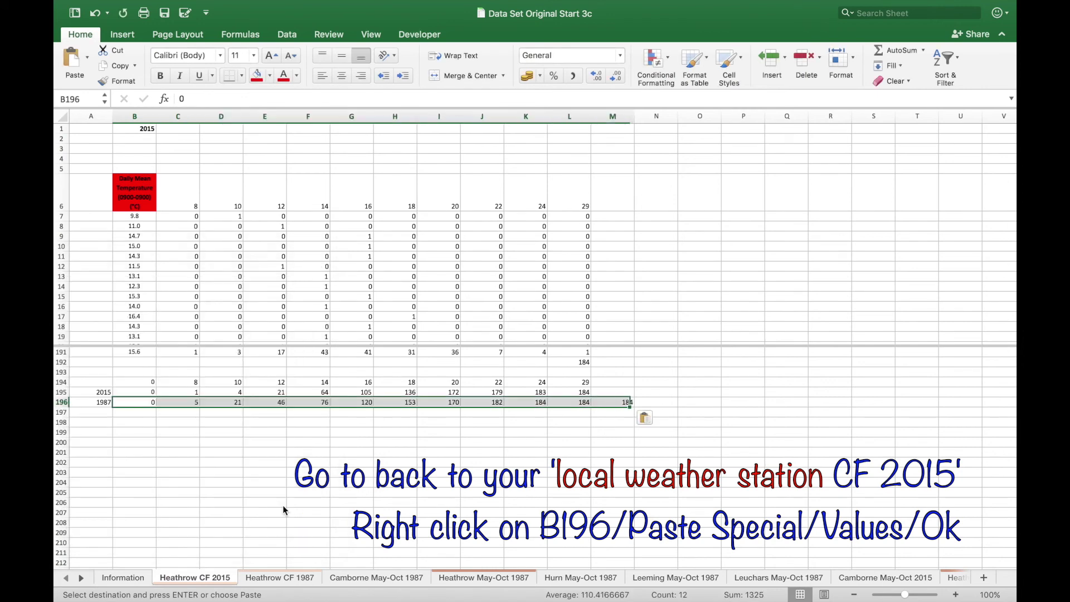
left_click(619, 422)
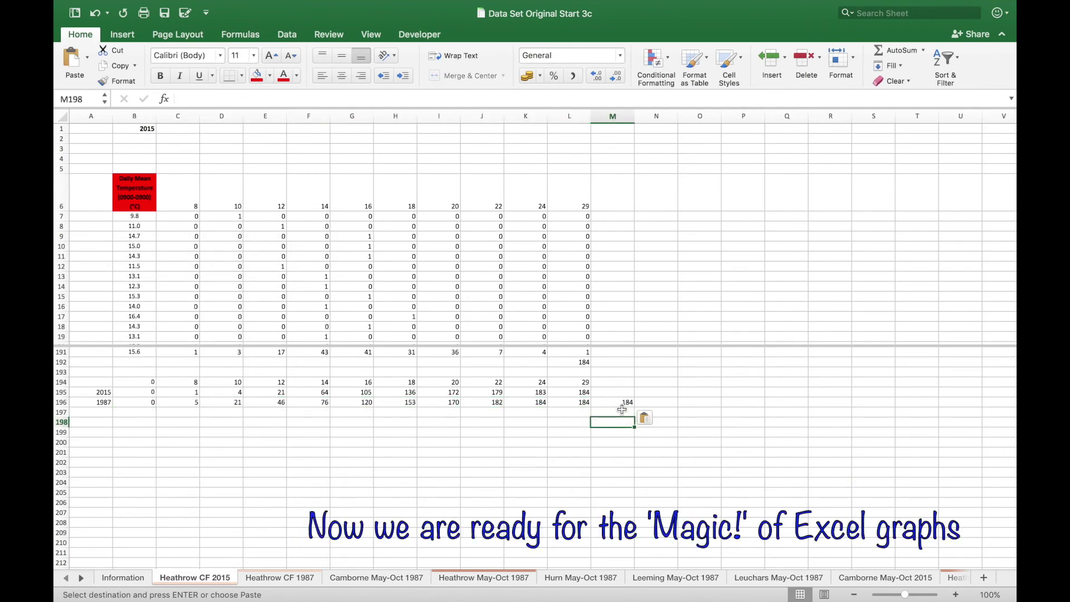
Insert a basic line chart of A194:L196 and drag its corners to enlarge it
left_click(109, 389)
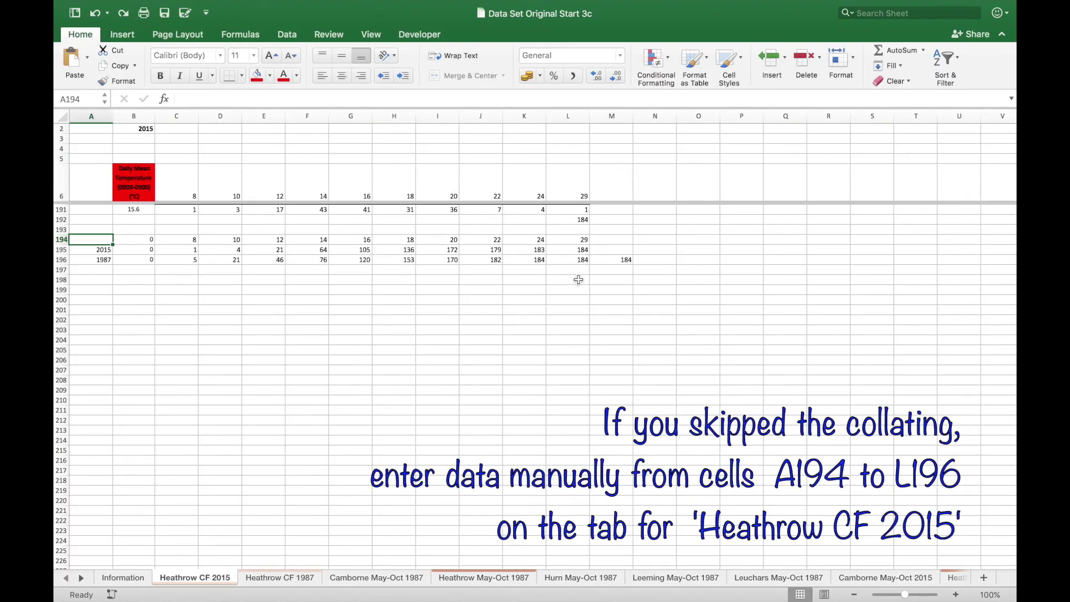
left_click(580, 261, "shift")
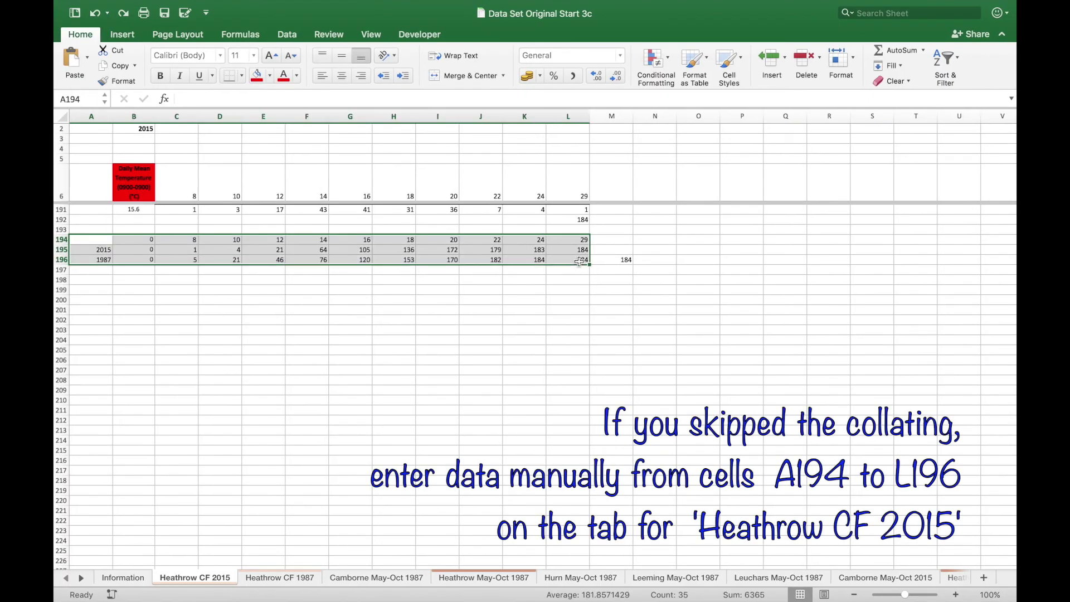
left_click(123, 34)
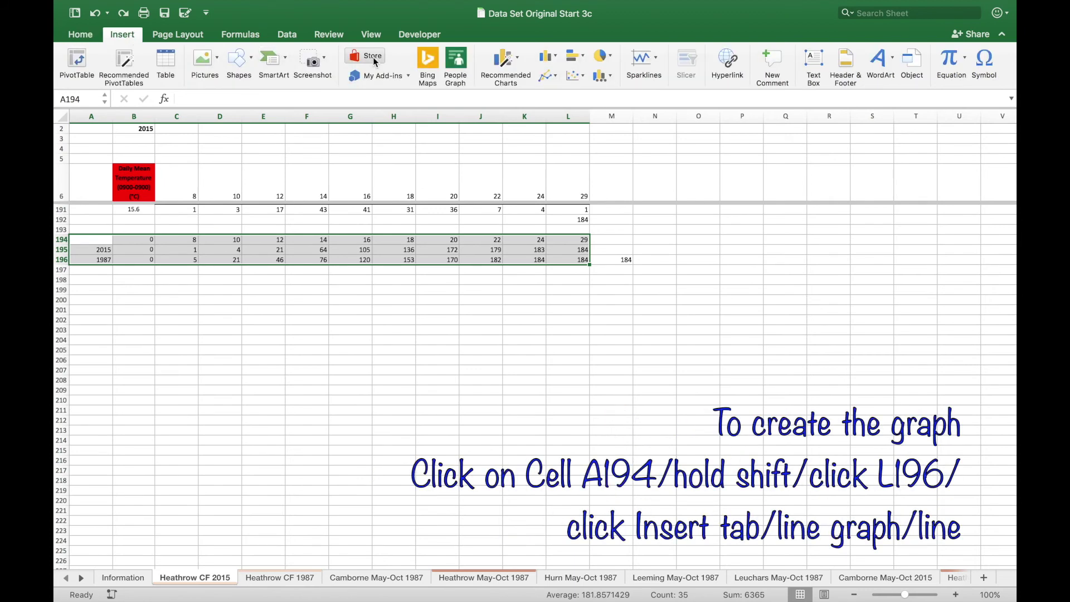
left_click(547, 76)
left_click(555, 112)
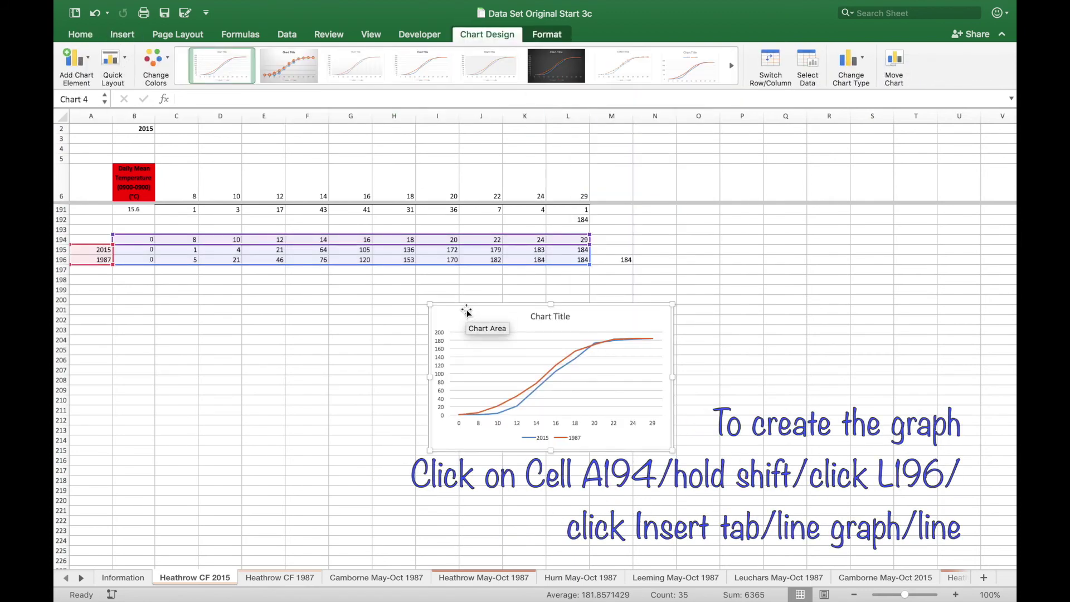
left_click_drag(429, 304, 335, 270)
left_click_drag(671, 451, 845, 557)
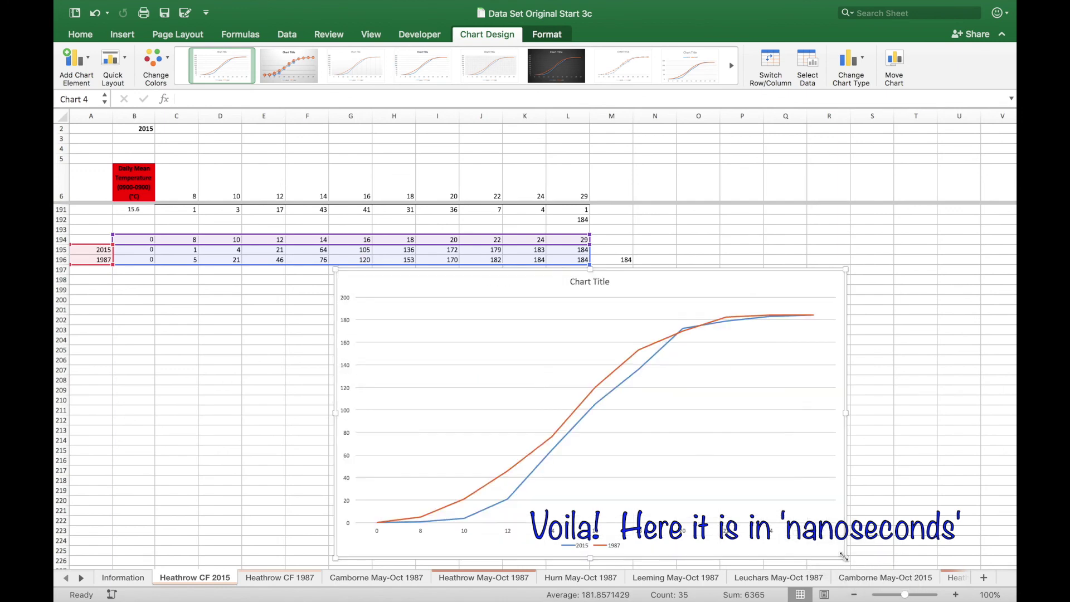
Retitle the chart 'A Cumulative…' comparing Heathrow May–Oct temperatures, 2015 versus 1987
left_click(577, 282)
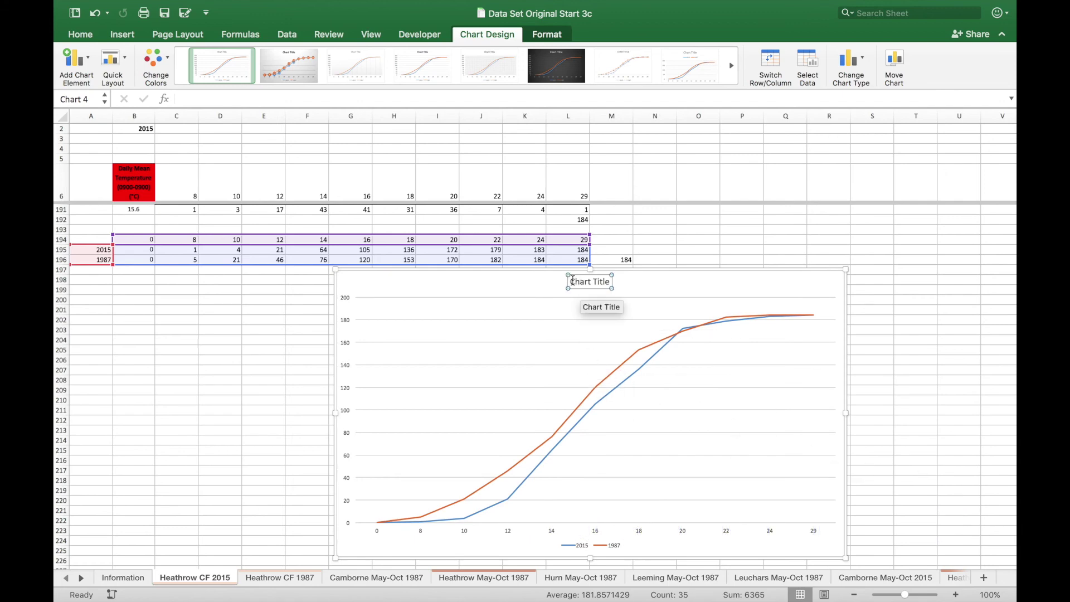
type("A")
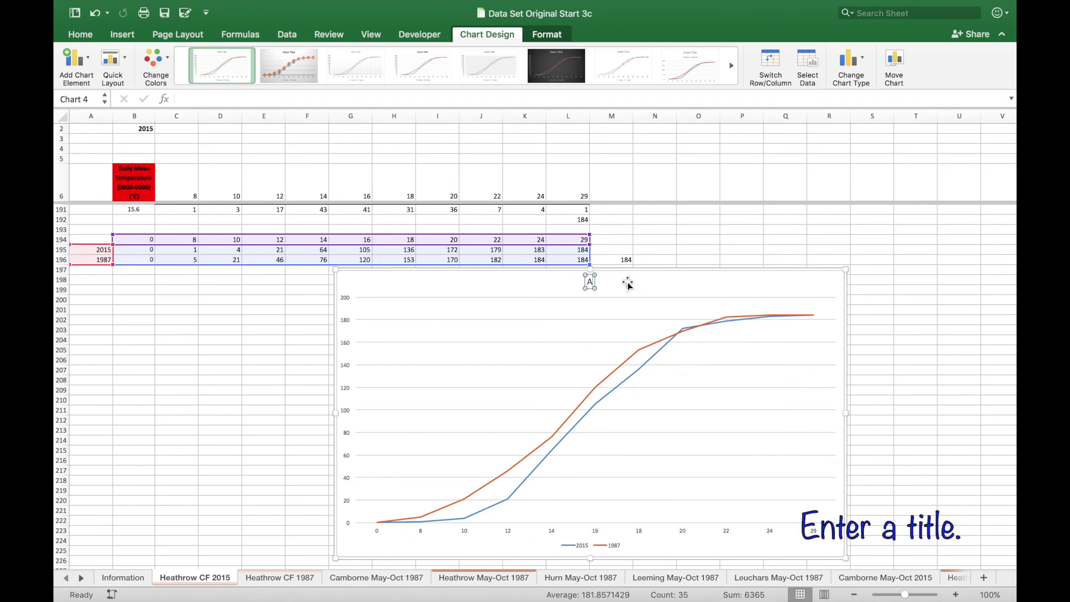
type(" Cumulative")
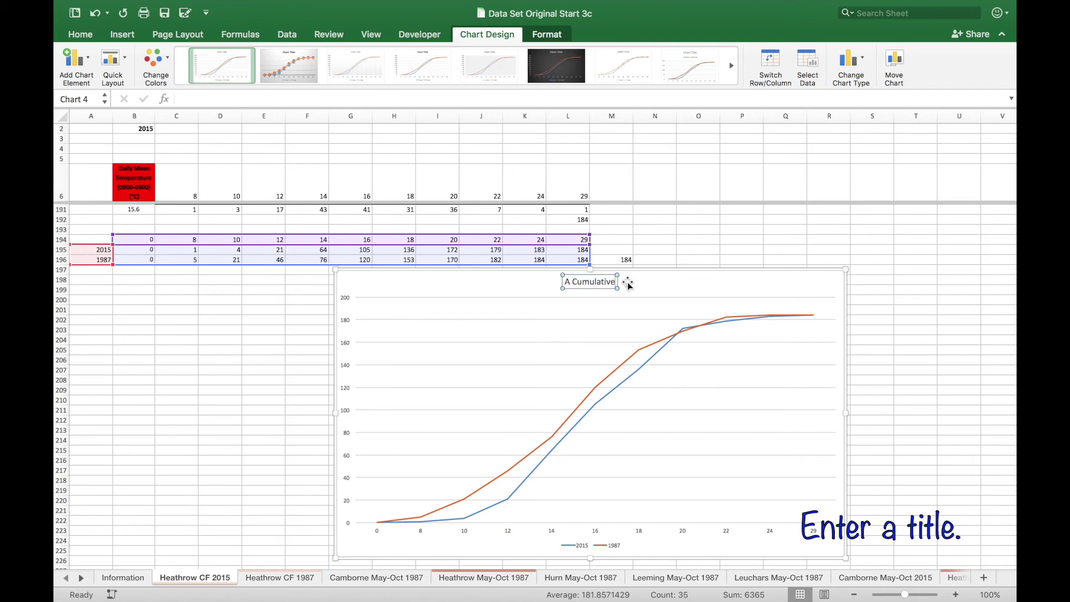
key("super+v")
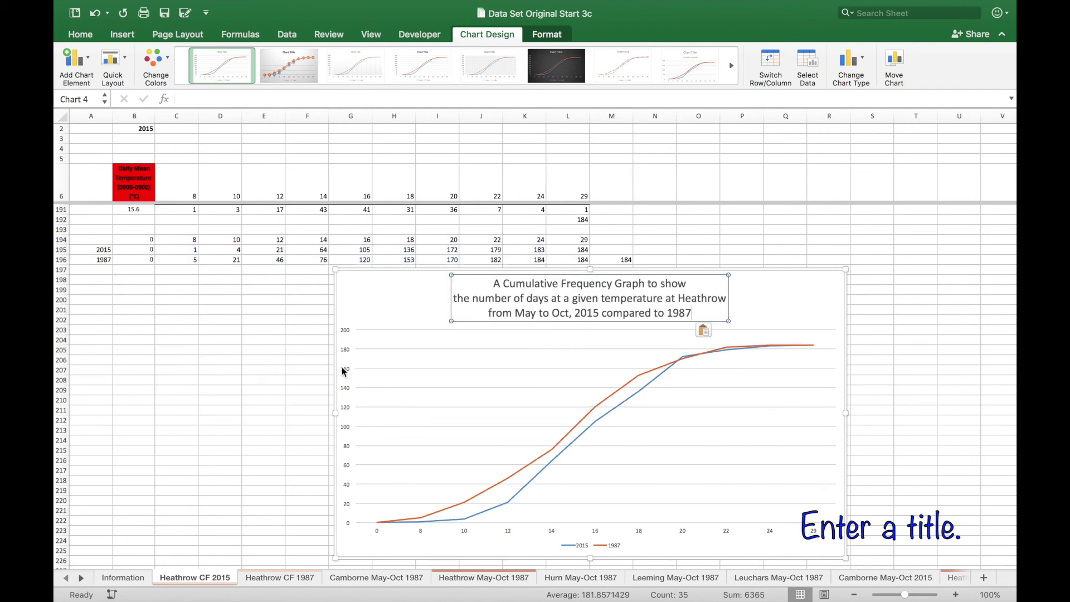
left_click(368, 309)
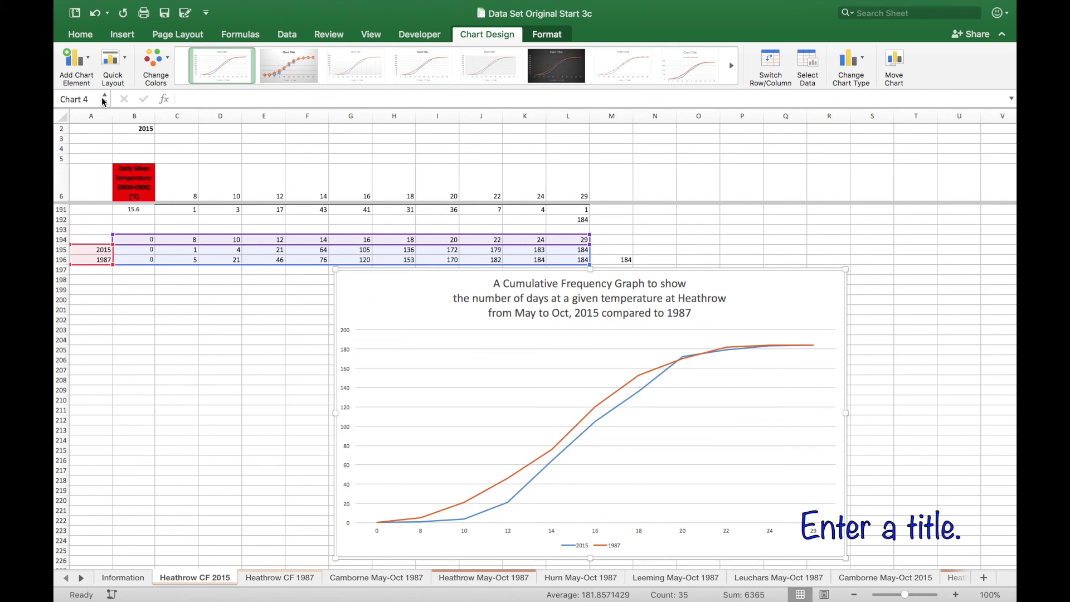
left_click(72, 58)
Add minor vertical gridlines and a horizontal axis title reading 'Temperature'
mouse_move(102, 182)
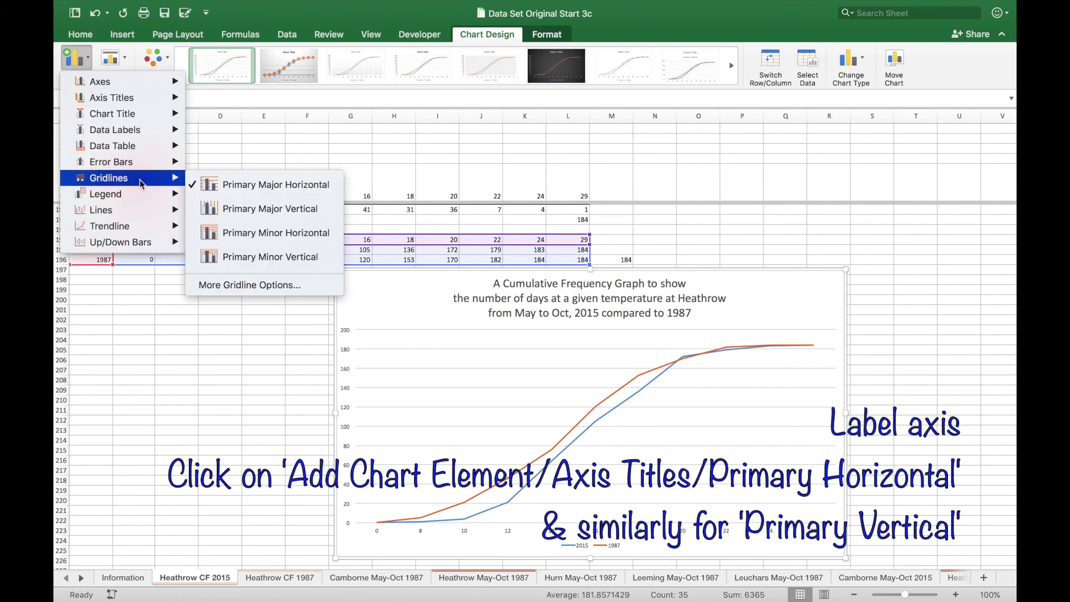
left_click(227, 254)
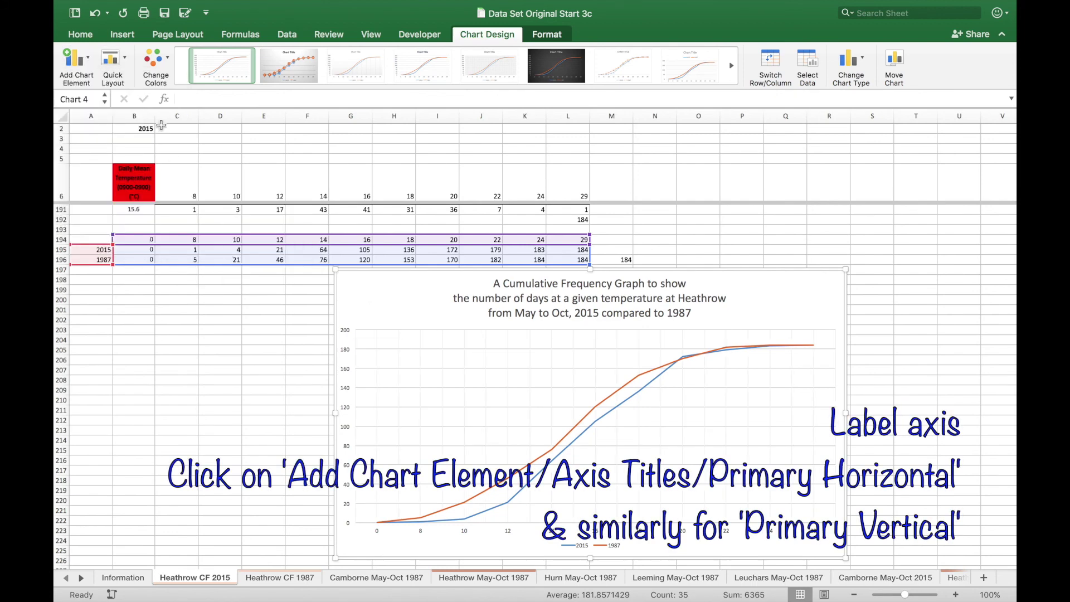
left_click(89, 66)
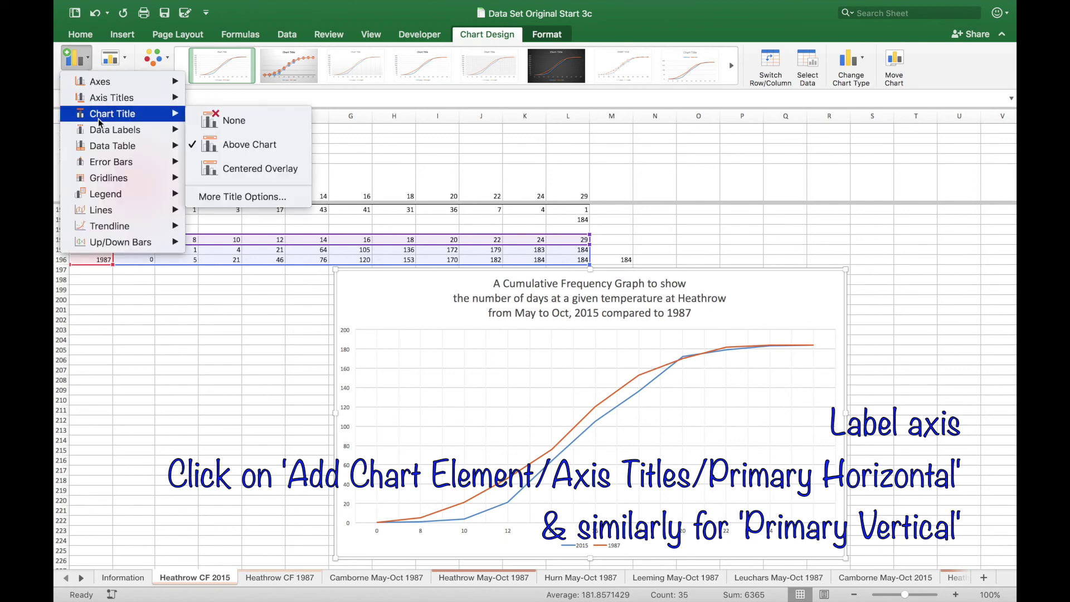
mouse_move(180, 106)
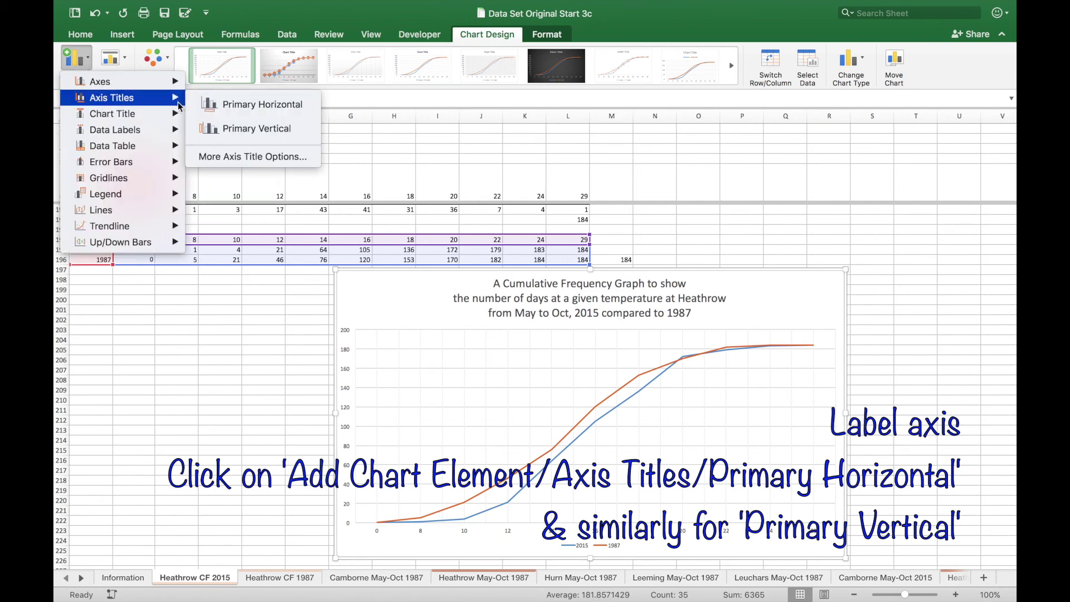
left_click(206, 107)
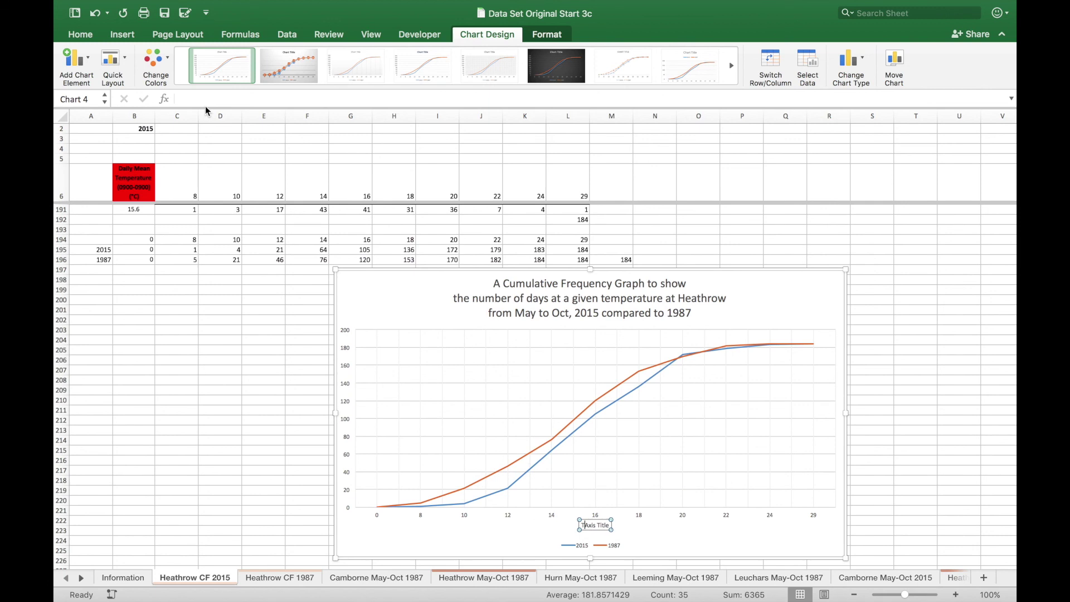
type("Temperature")
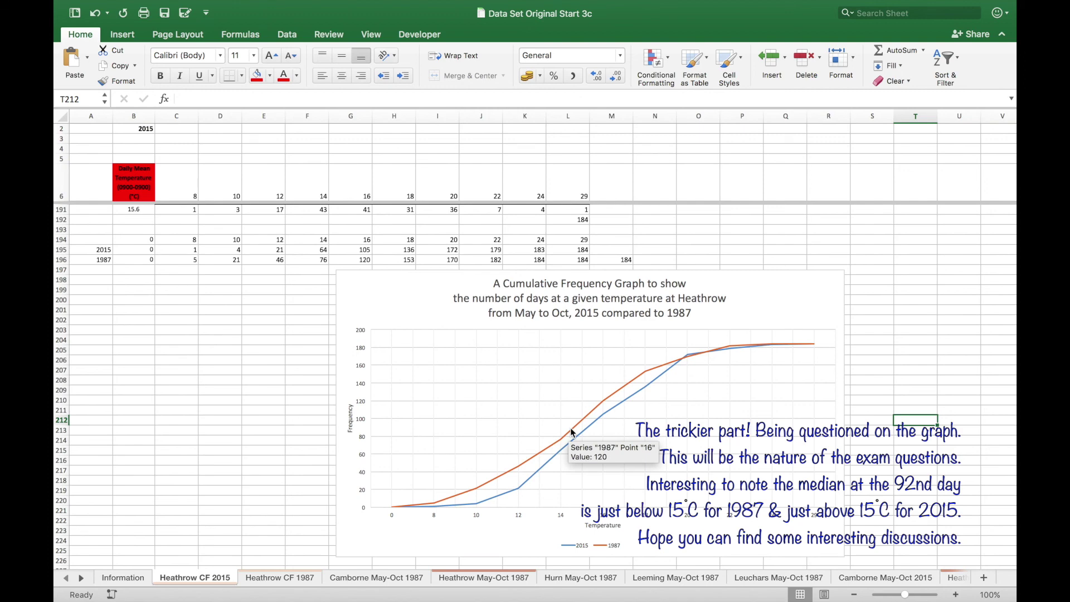
mouse_move(590, 429)
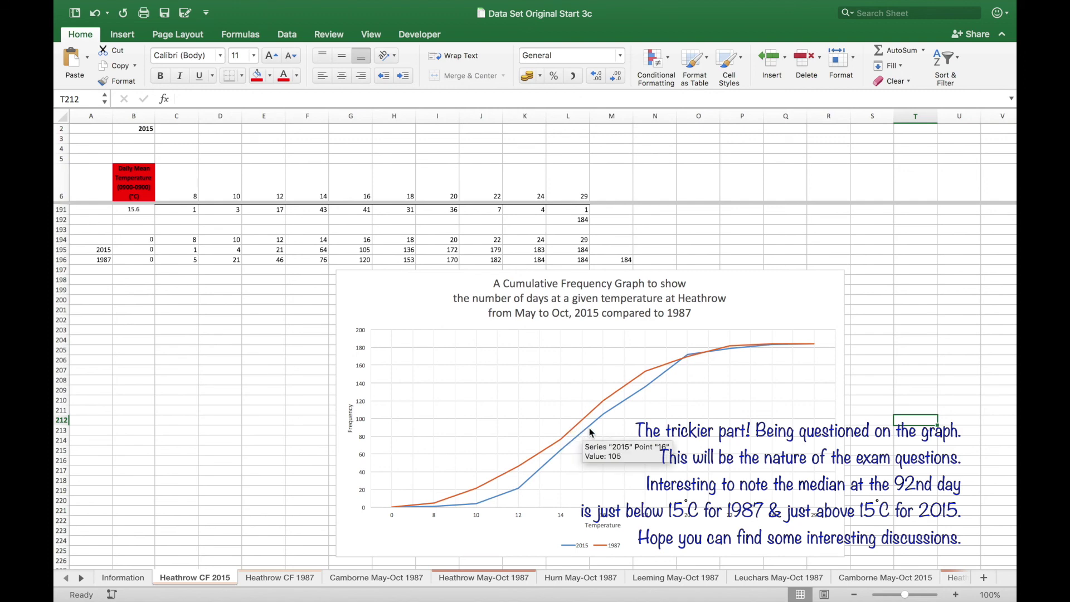